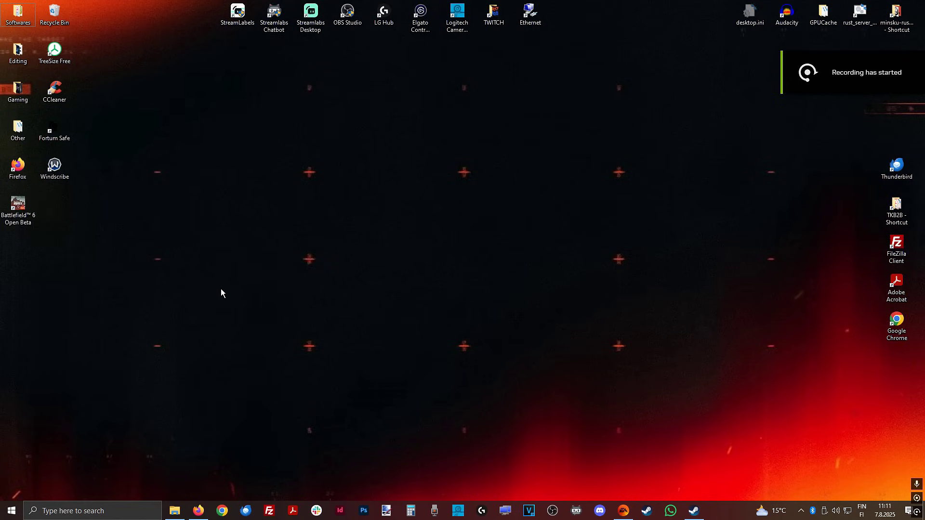
Step: Move the Battlefield 6 Open Beta shortcut to the empty middle area of the desktop
{"action": "left_click_drag", "start_coordinate": [18, 210], "coordinate": [386, 251]}
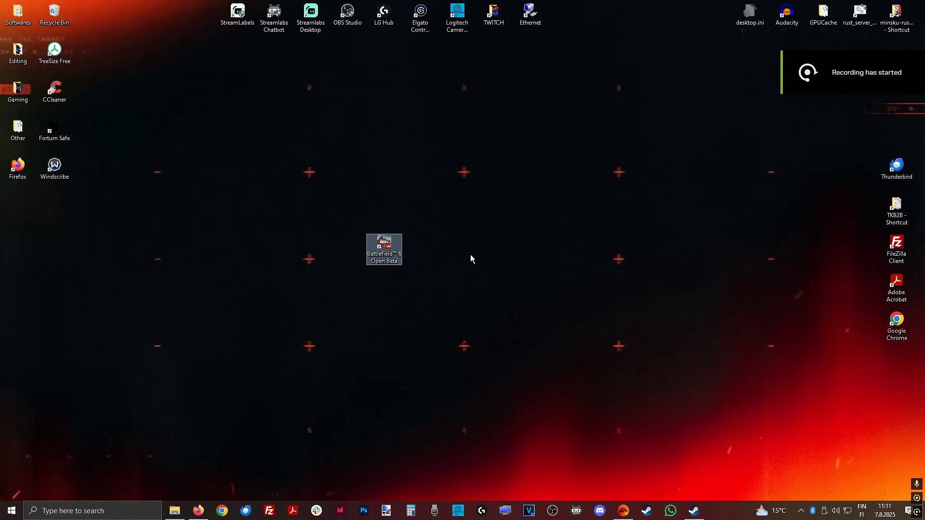
{"action": "left_click", "coordinate": [186, 304]}
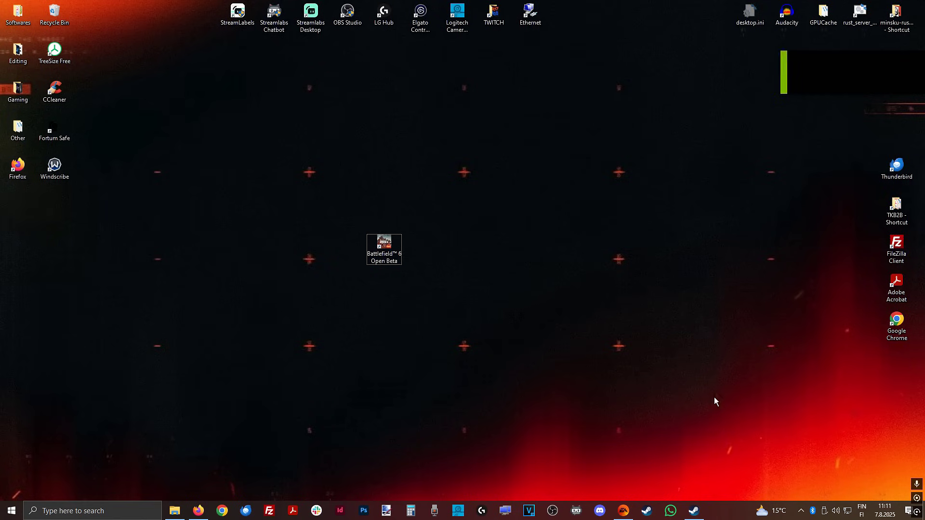
Step: Switch to Steam and check the launch options in the properties of Battlefield 6 Open Beta
{"action": "left_click", "coordinate": [697, 508]}
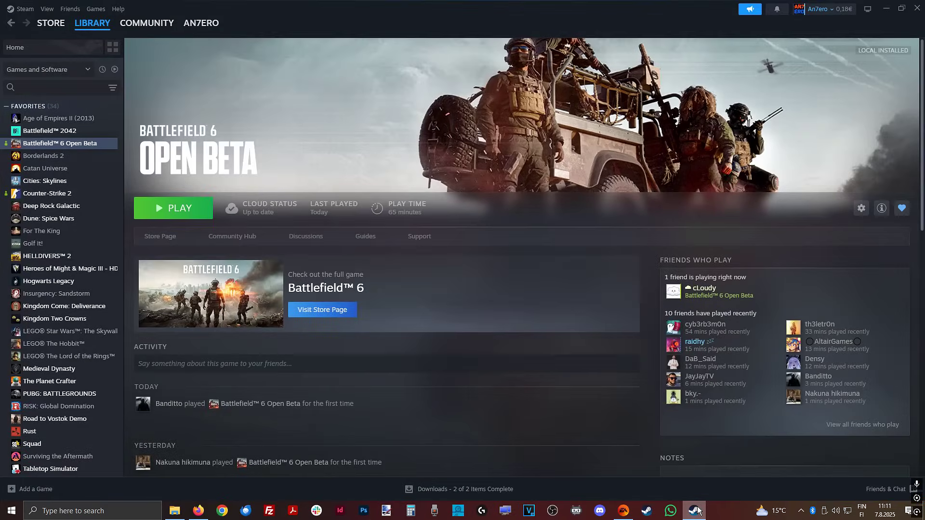
{"action": "right_click", "coordinate": [99, 145]}
{"action": "left_click", "coordinate": [165, 242]}
{"action": "left_click_drag", "start_coordinate": [393, 307], "coordinate": [302, 308]}
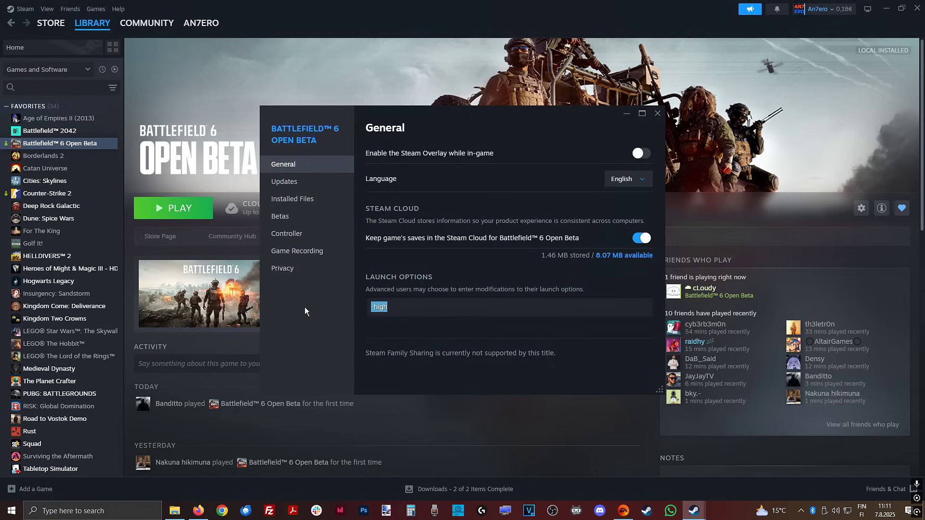
{"action": "left_click", "coordinate": [658, 116]}
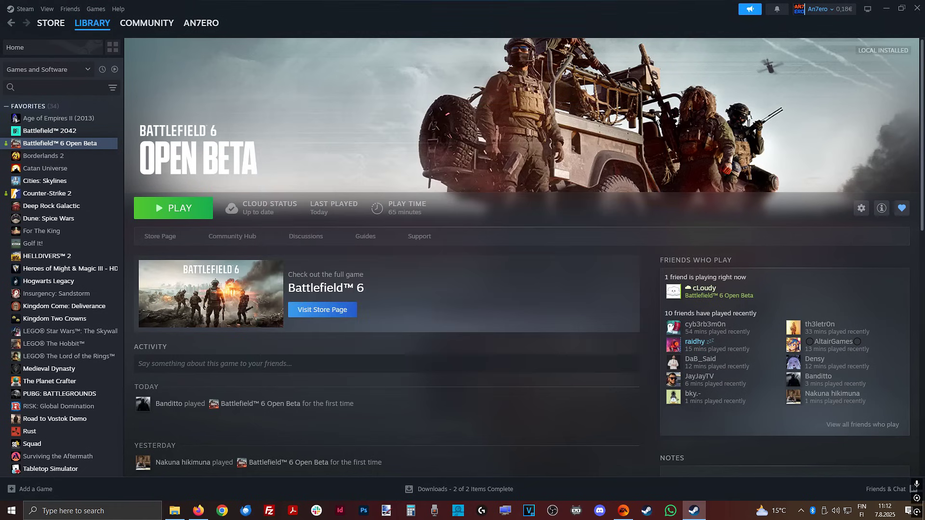
Step: Switch to the EA app and save -high as the advanced launch option in Battlefield 4's properties
{"action": "left_click", "coordinate": [623, 511]}
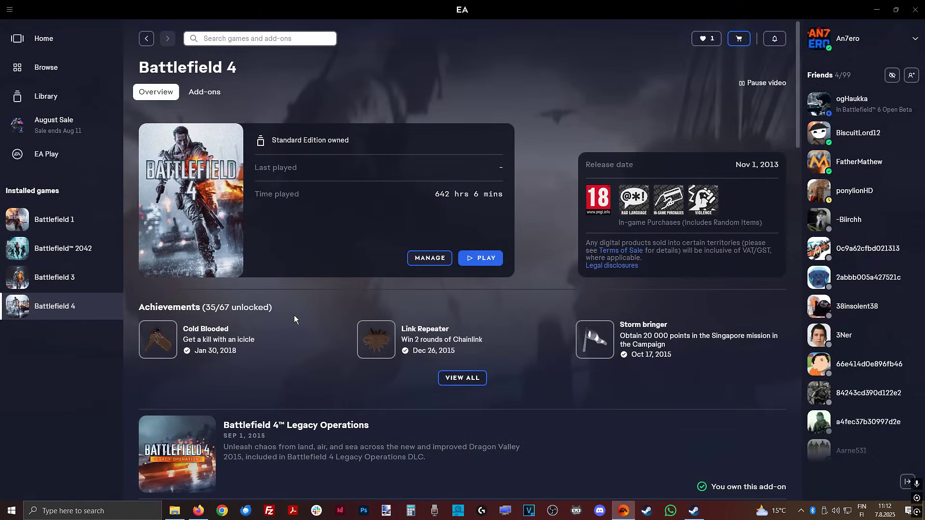
{"action": "left_click", "coordinate": [431, 259]}
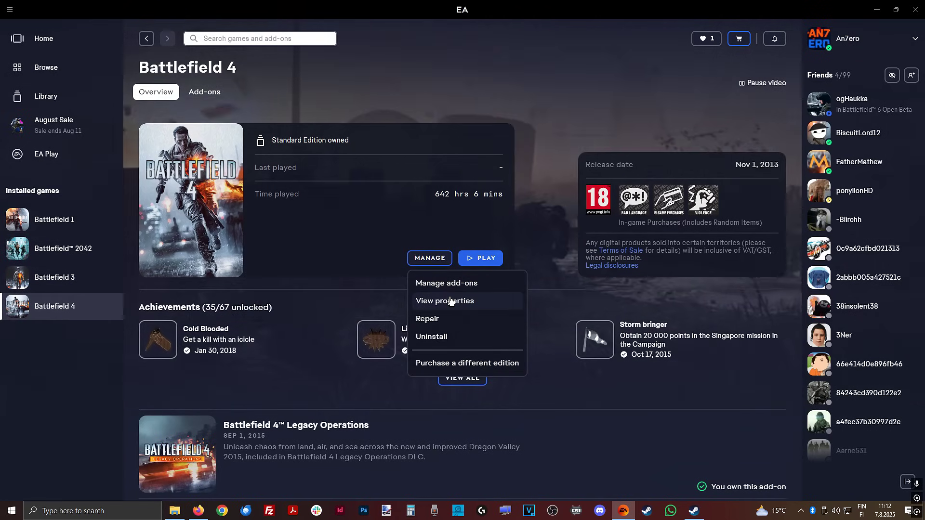
{"action": "left_click", "coordinate": [450, 301]}
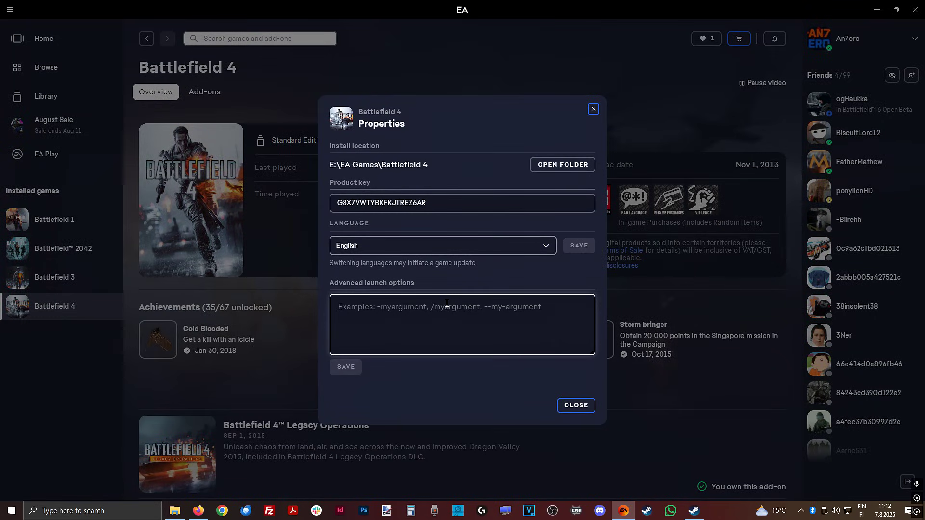
{"action": "left_click", "coordinate": [446, 303]}
{"action": "type", "text": "-high"}
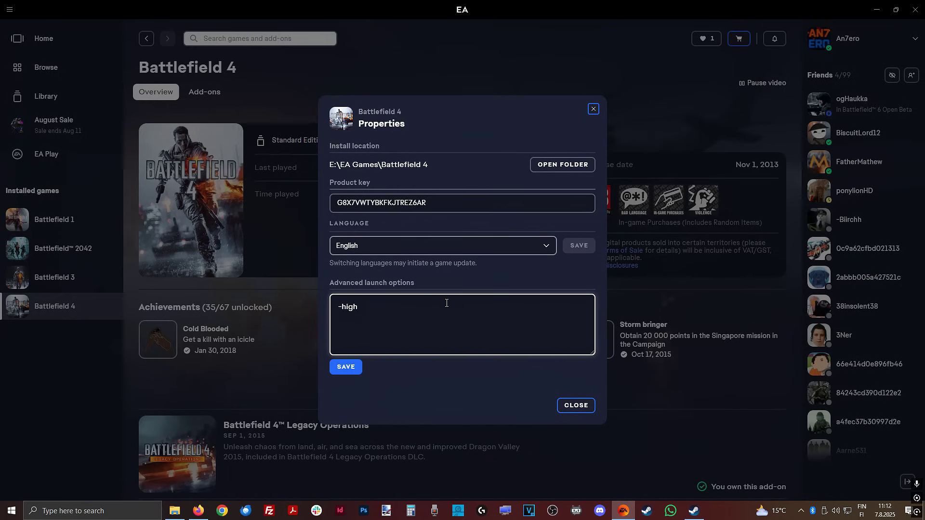
{"action": "left_click", "coordinate": [348, 370]}
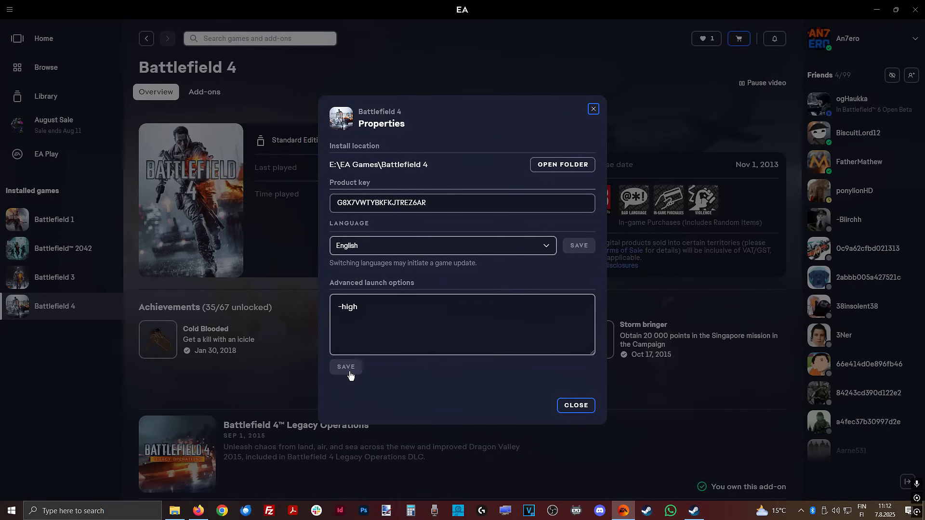
{"action": "left_click", "coordinate": [593, 108]}
Step: Return to Steam and check Battlefield 6 Open Beta's general and game recording properties, including Steam's recording mode settings
{"action": "key", "text": "alt+Tab"}
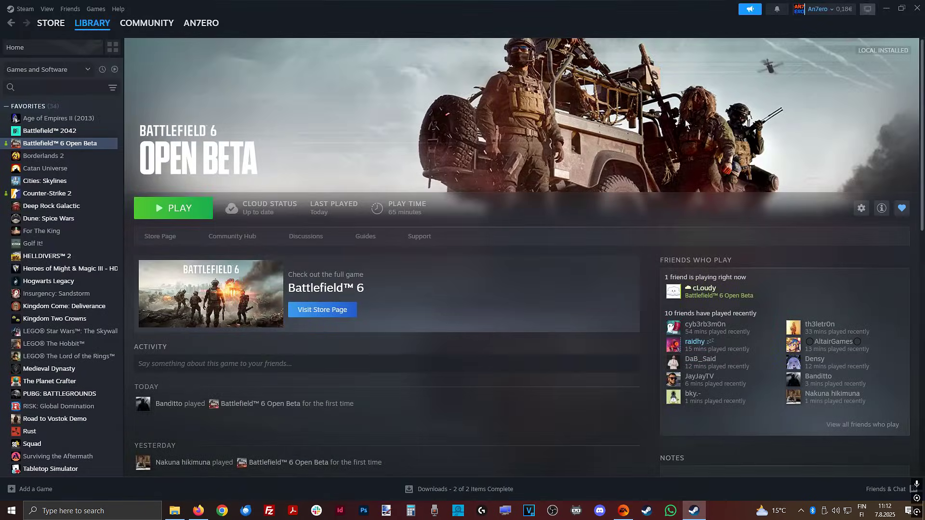
{"action": "right_click", "coordinate": [99, 147]}
{"action": "left_click", "coordinate": [142, 236]}
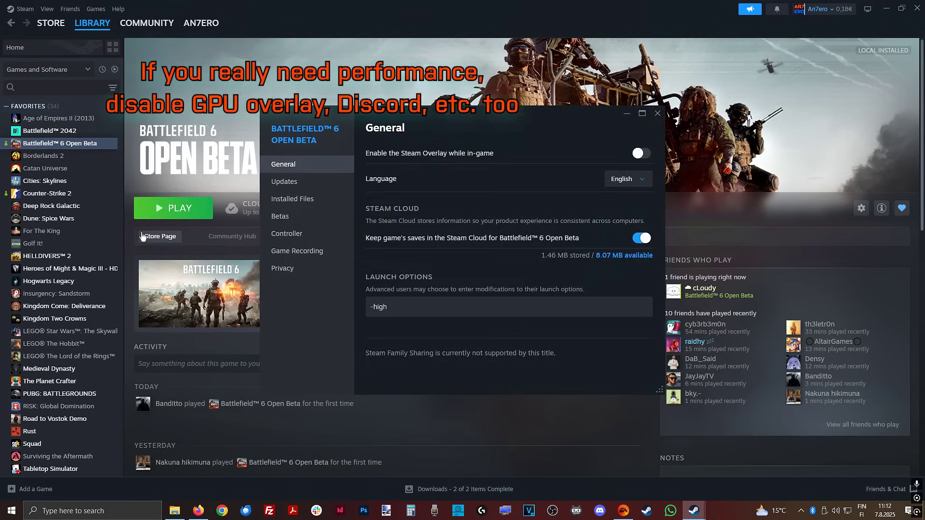
{"action": "left_click", "coordinate": [319, 252]}
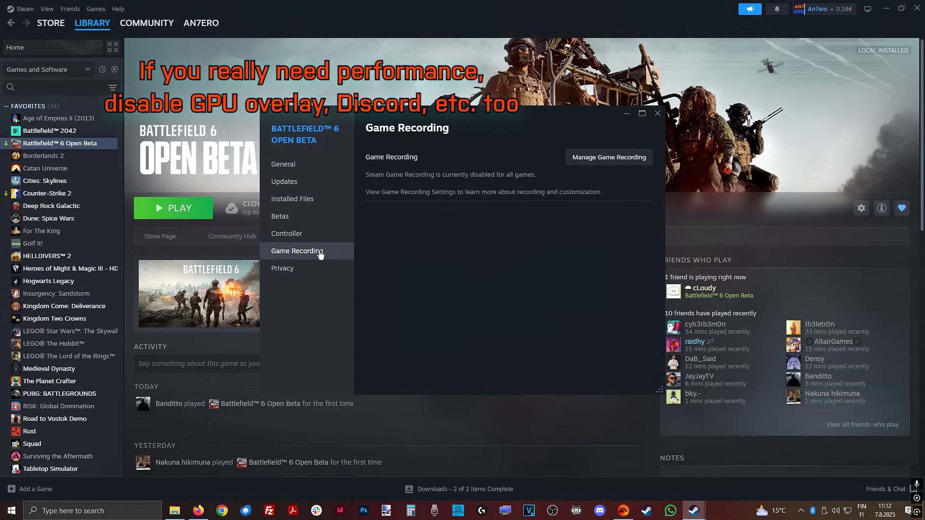
{"action": "left_click", "coordinate": [609, 158]}
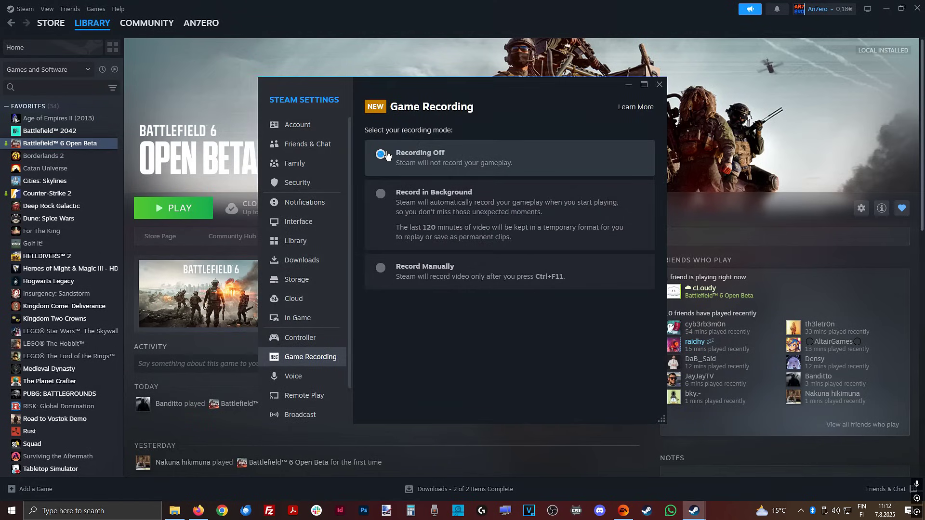
Step: Check the broadcast privacy options in the Steam settings and close the settings
{"action": "left_click", "coordinate": [314, 415]}
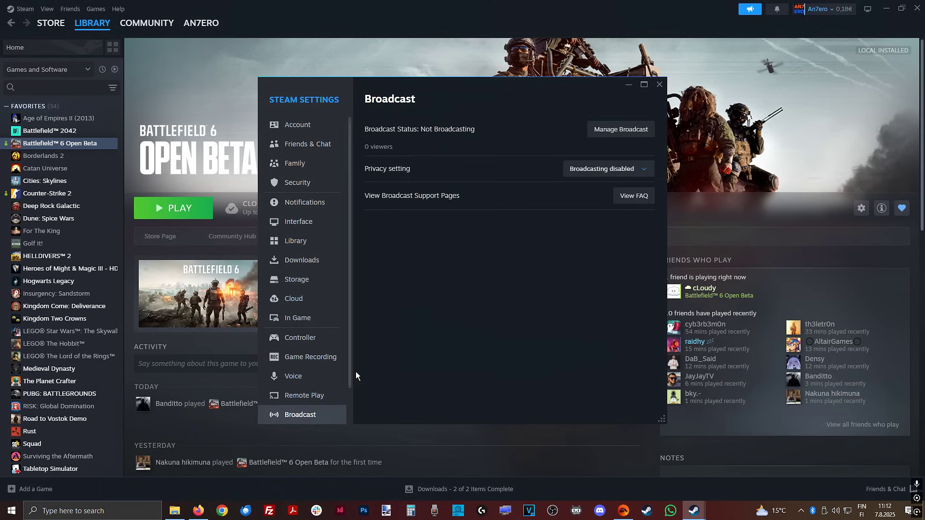
{"action": "left_click", "coordinate": [641, 169]}
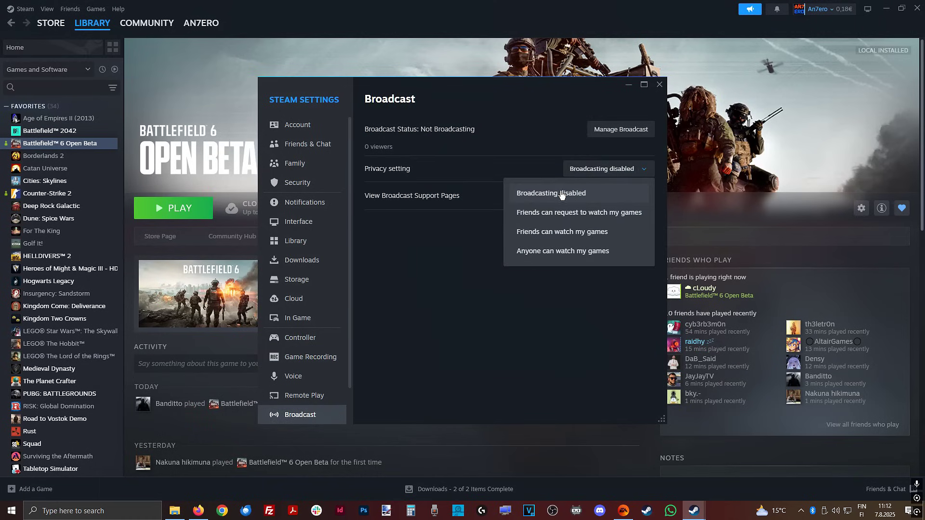
{"action": "left_click", "coordinate": [436, 264]}
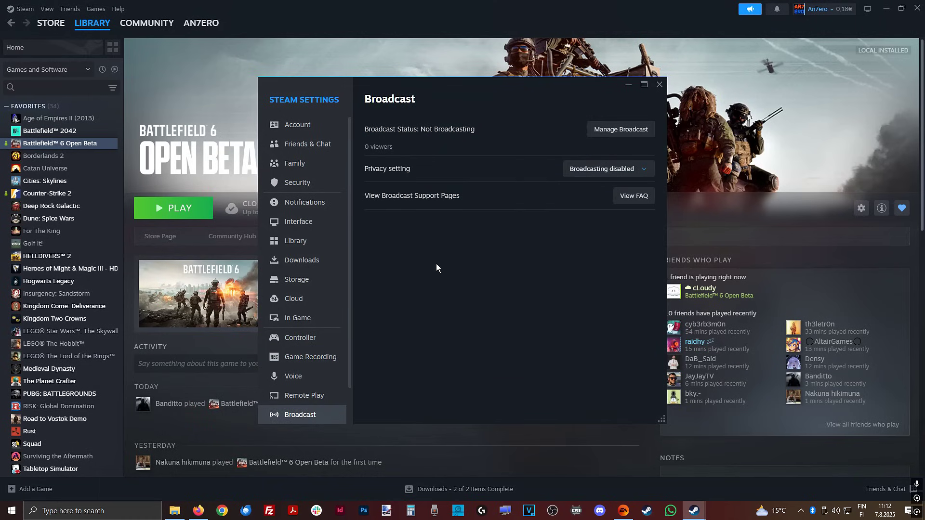
{"action": "left_click", "coordinate": [660, 84]}
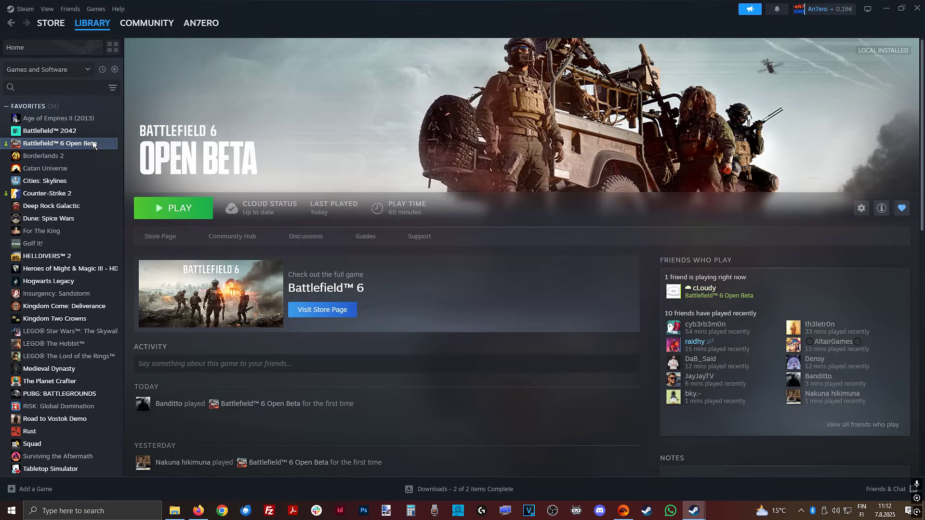
Step: Open the installation folder of Battlefield 6 Open Beta from its Steam properties
{"action": "right_click", "coordinate": [91, 143]}
{"action": "left_click", "coordinate": [125, 232]}
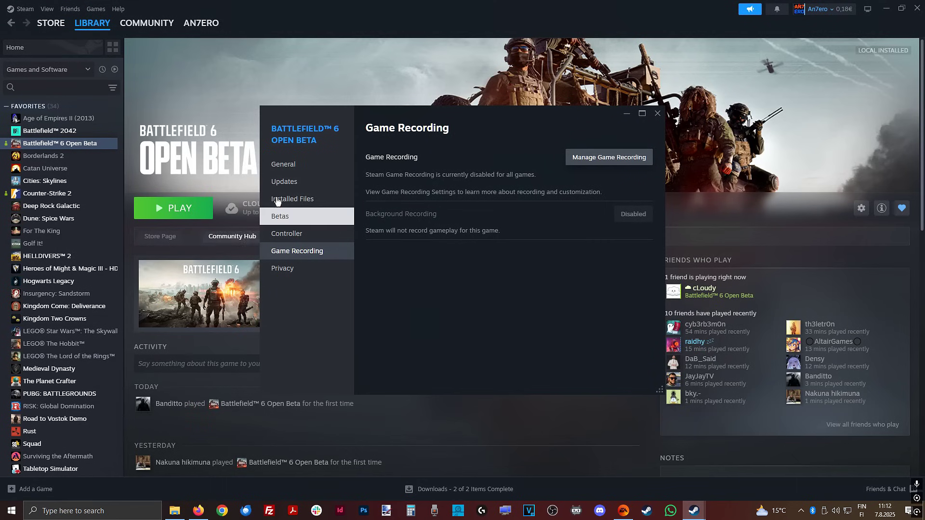
{"action": "left_click", "coordinate": [300, 197]}
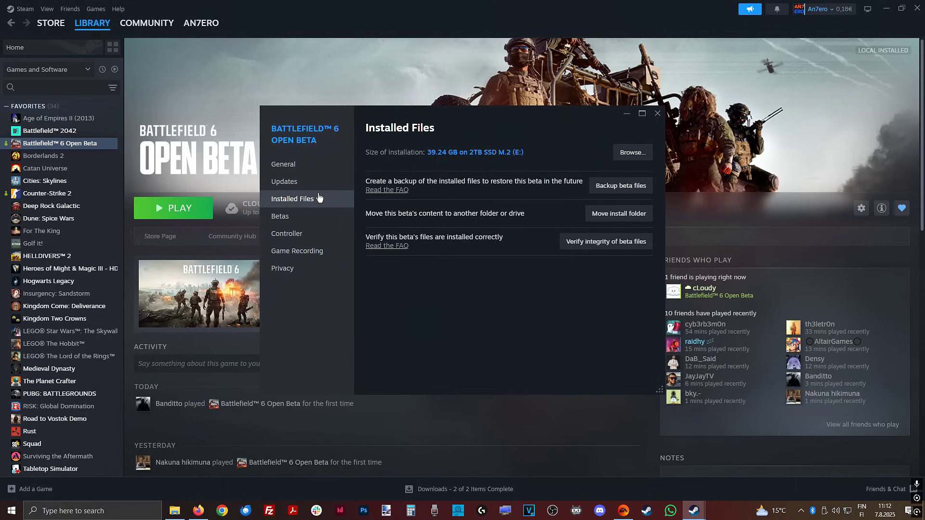
{"action": "left_click", "coordinate": [631, 152]}
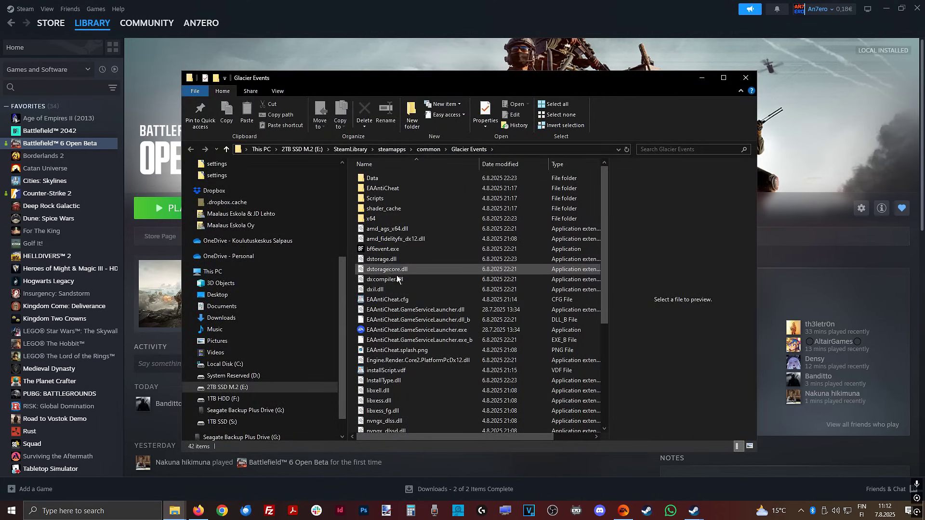
Step: Toggle Disable fullscreen optimizations in the compatibility properties of bf6event.exe and confirm
{"action": "right_click", "coordinate": [416, 250]}
{"action": "left_click", "coordinate": [451, 448]}
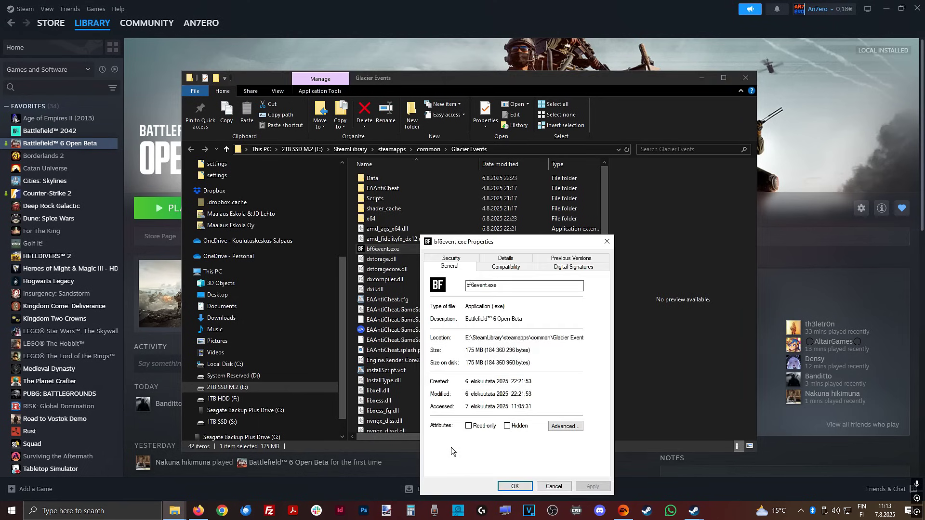
{"action": "left_click", "coordinate": [503, 267]}
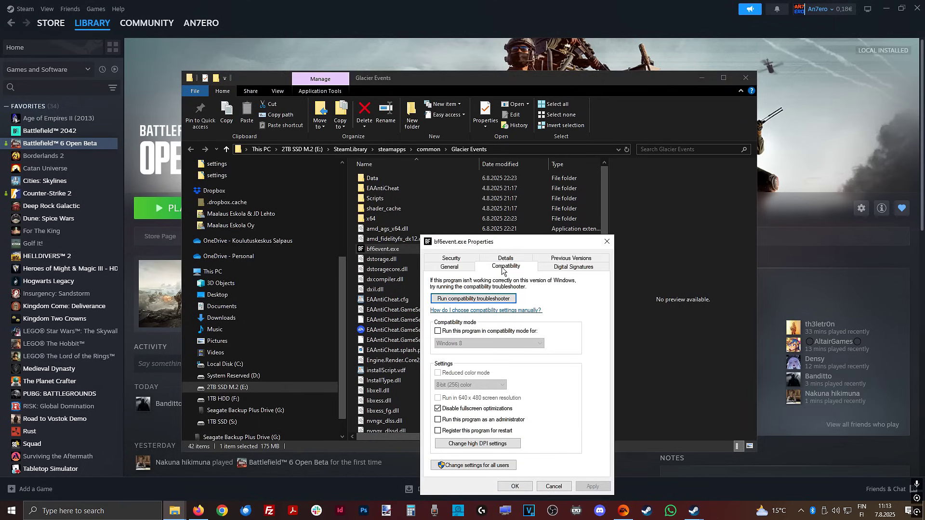
{"action": "left_click", "coordinate": [437, 409]}
{"action": "left_click", "coordinate": [512, 486]}
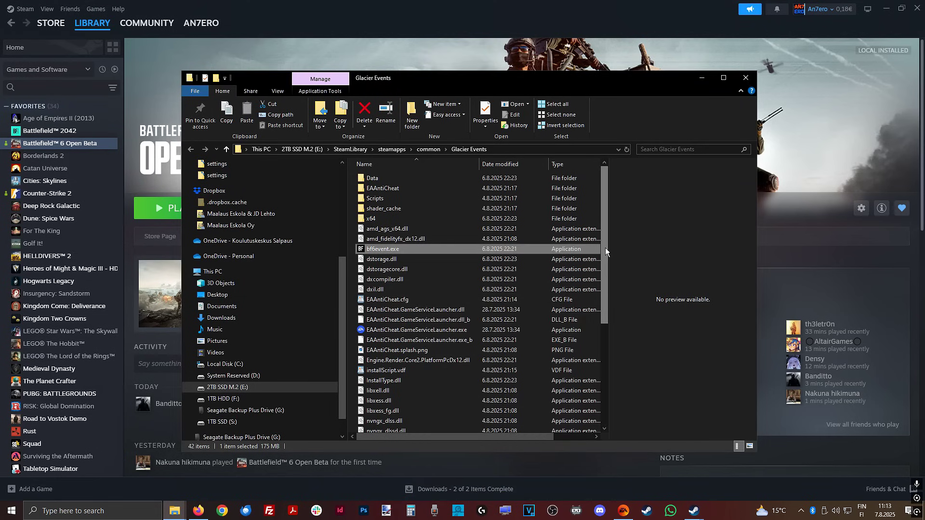
Step: Create a new text document in the Glacier Events folder and delete it
{"action": "left_click_drag", "start_coordinate": [606, 248], "coordinate": [609, 386]}
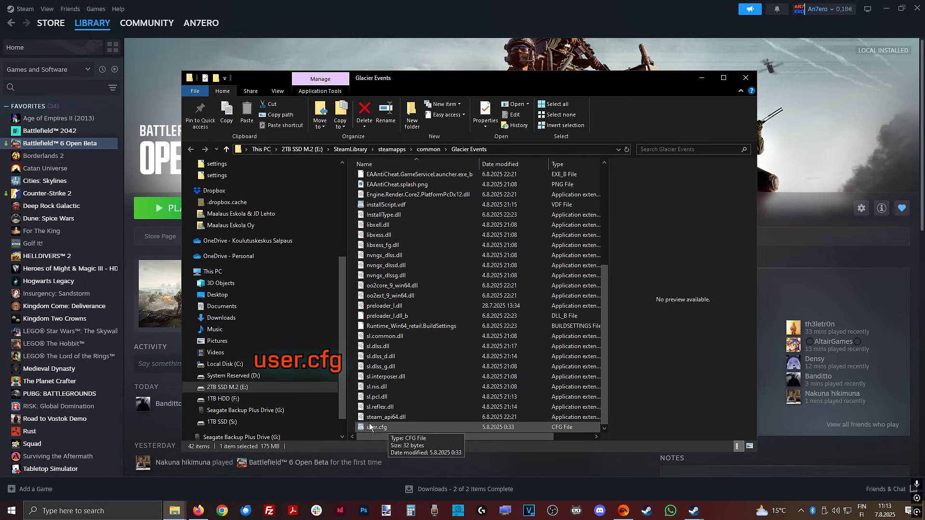
{"action": "right_click", "coordinate": [354, 383]}
{"action": "mouse_move", "coordinate": [393, 365]}
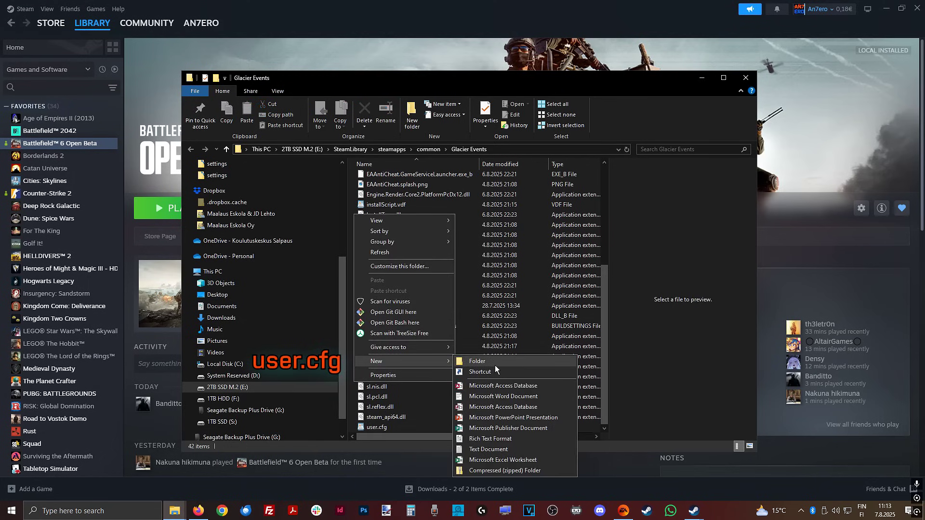
{"action": "left_click", "coordinate": [499, 451]}
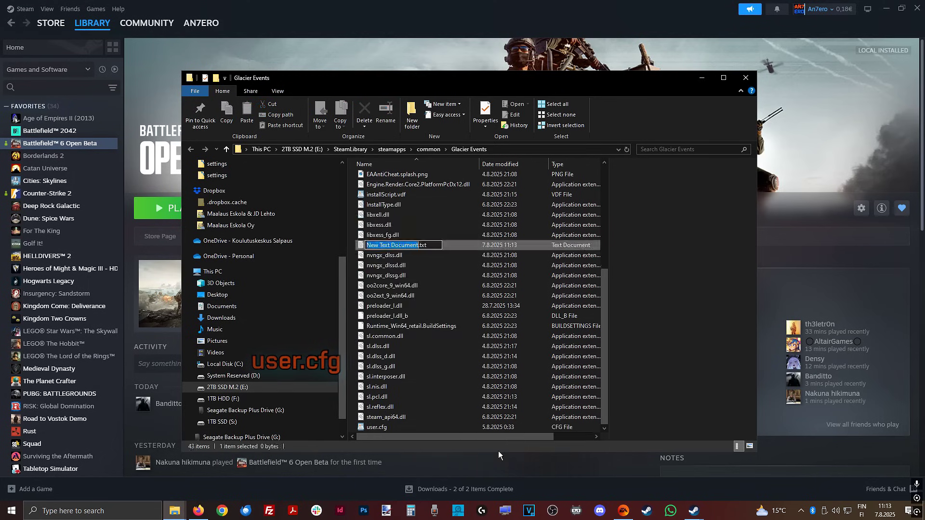
{"action": "double_click", "coordinate": [429, 245]}
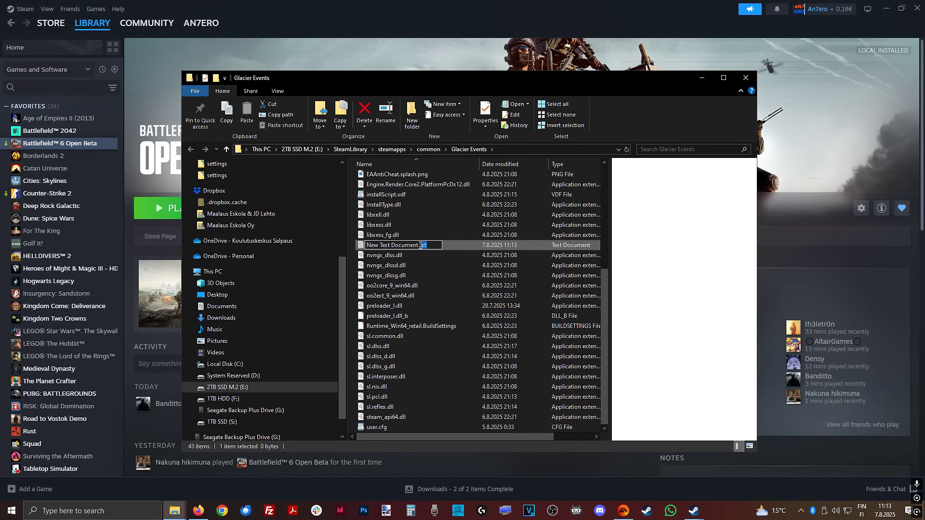
{"action": "key", "text": "Return"}
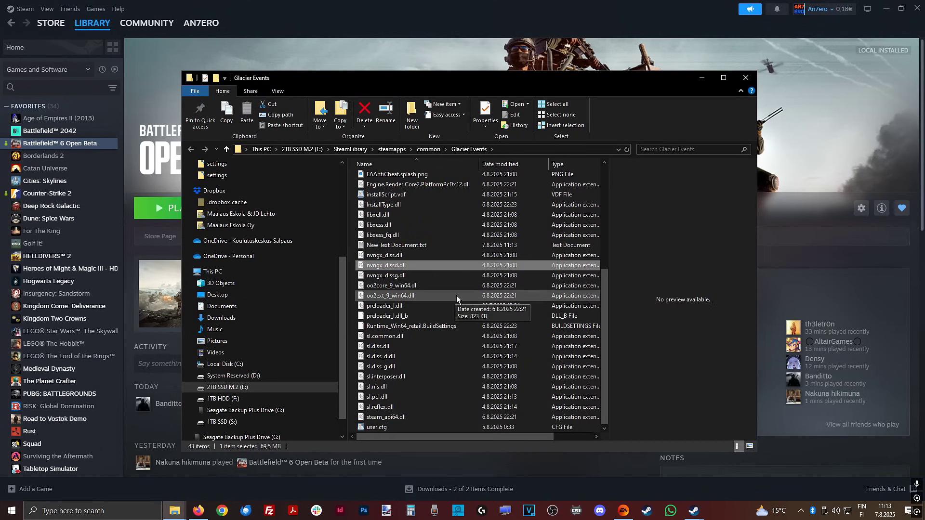
{"action": "key", "text": "Delete"}
Step: Open user.cfg, enter the line renderdevice.renderaheadlimit 2, then save and close the file
{"action": "left_click", "coordinate": [386, 427]}
{"action": "double_click", "coordinate": [385, 427]}
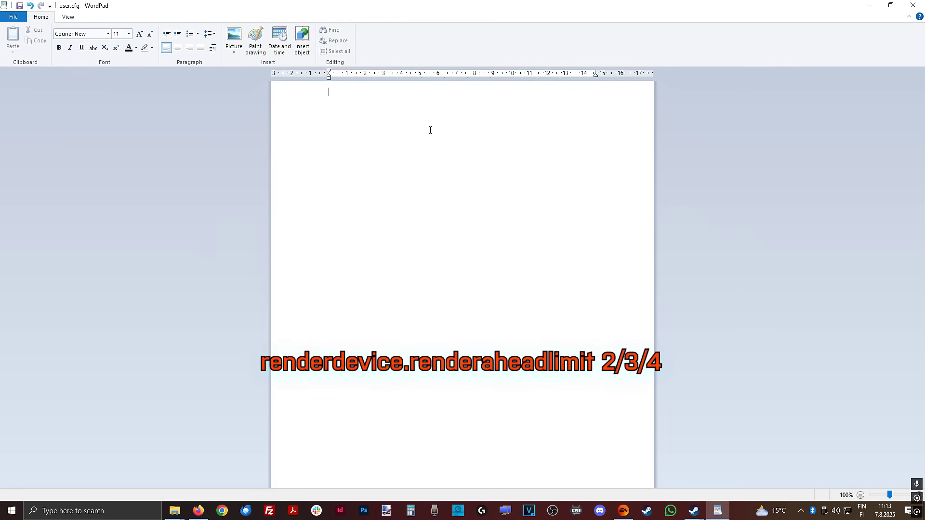
{"action": "type", "text": "renderdevice.ren"}
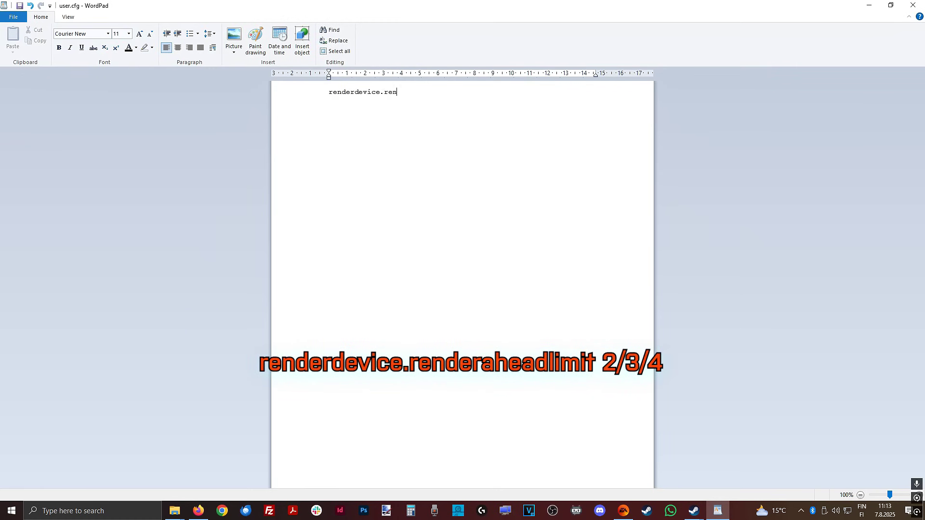
{"action": "type", "text": "deraheadlimit 2"}
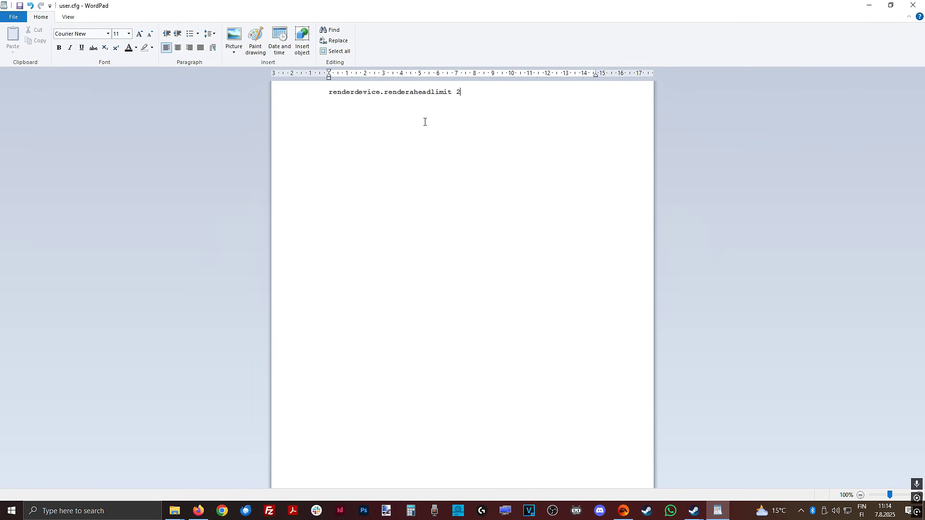
{"action": "left_click", "coordinate": [913, 5]}
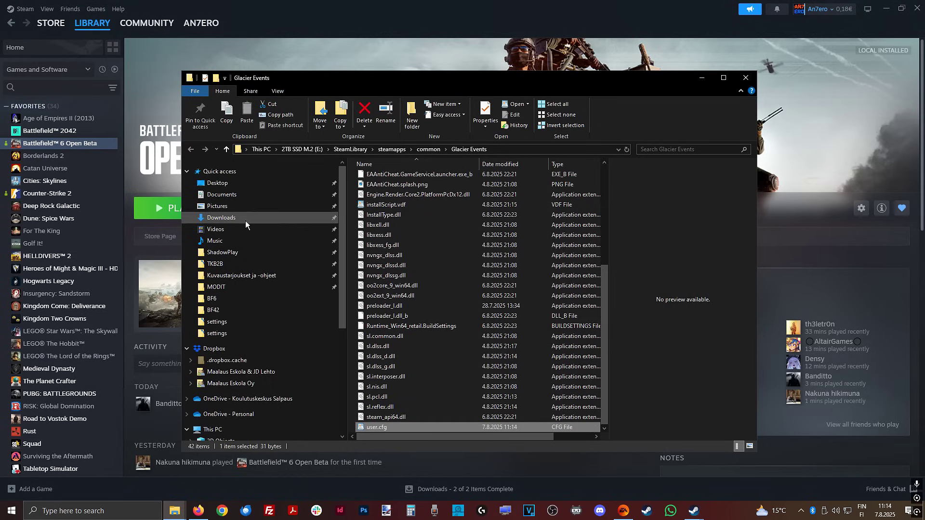
Step: Open the settings folder of Battlefield 6 Open Beta inside Documents
{"action": "left_click", "coordinate": [232, 196]}
{"action": "double_click", "coordinate": [427, 239]}
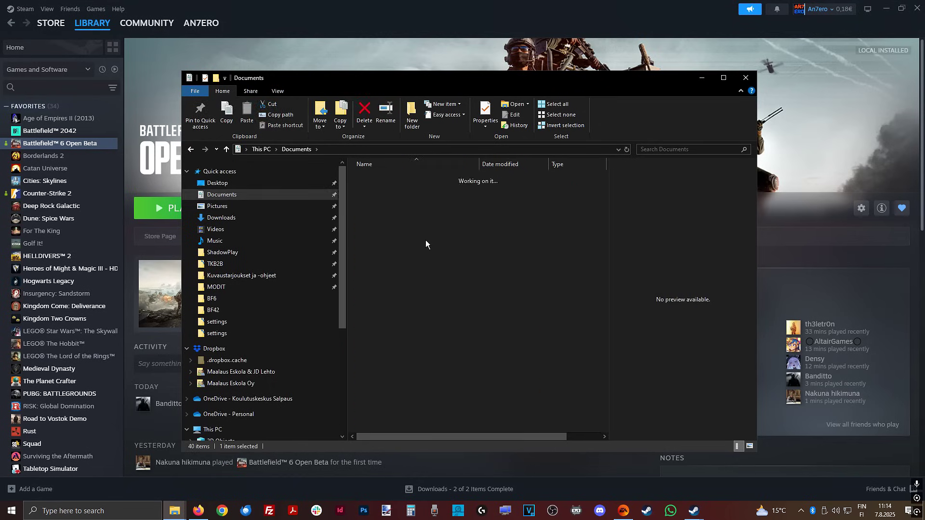
{"action": "double_click", "coordinate": [381, 190]}
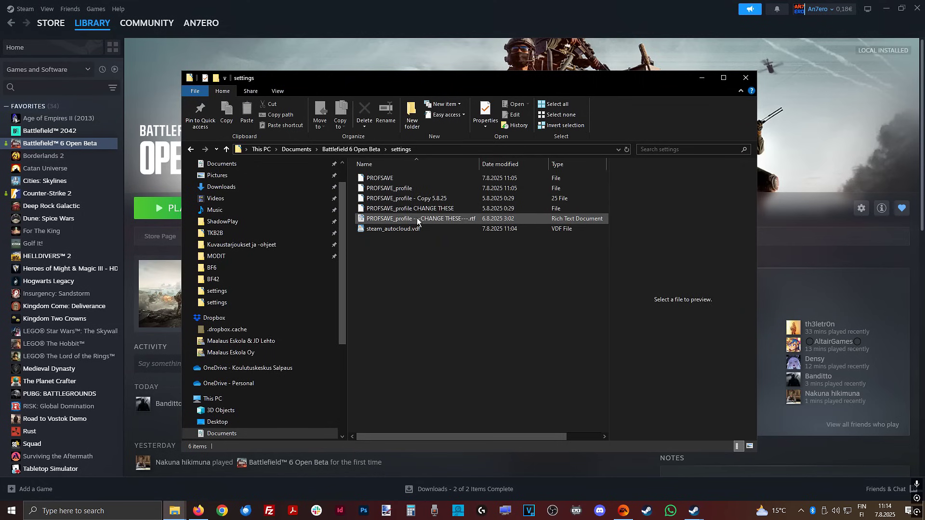
Step: Duplicate the PROFSAVE_profile file in the same folder and rename the copy "PROFSAVE_profile - SAVE 7.8.25"
{"action": "left_click", "coordinate": [394, 191]}
{"action": "key", "text": "ctrl+c"}
{"action": "key", "text": "ctrl+v"}
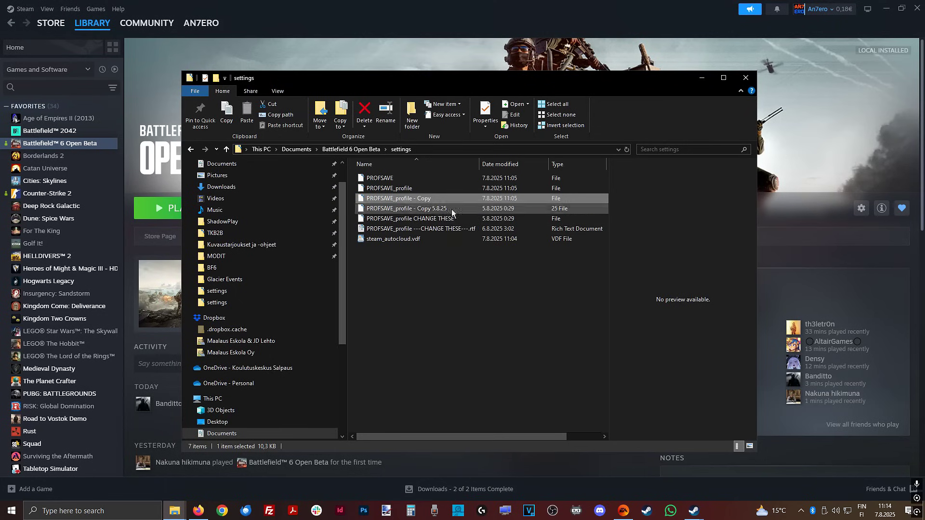
{"action": "left_click", "coordinate": [425, 198]}
{"action": "left_click", "coordinate": [435, 198]}
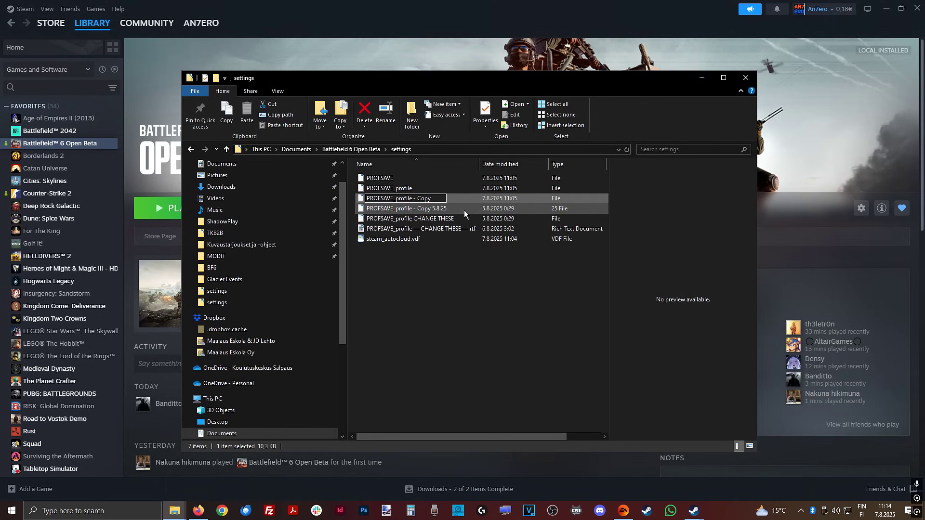
{"action": "key", "text": "BackSpace"}
{"action": "key", "text": "BackSpace"}
{"action": "key", "text": "BackSpace"}
{"action": "key", "text": "BackSpace"}
{"action": "type", "text": "SAVE 7"}
{"action": "left_click", "coordinate": [450, 289]}
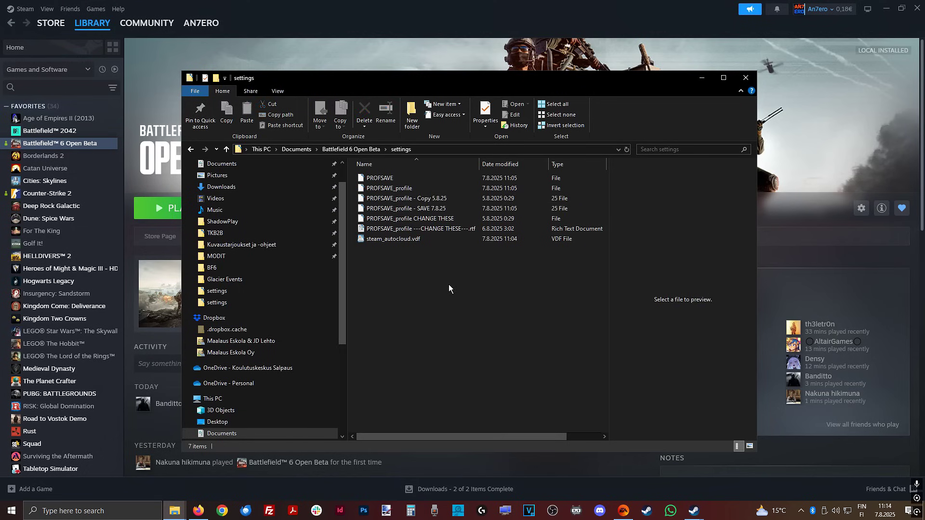
Step: Open PROFSAVE_profile ---CHANGE THESE---.rtf and examine the GstRender lines WeaponDOF, ScreenSpaceReflections, Enlighten and Dx12Enabled
{"action": "double_click", "coordinate": [444, 229]}
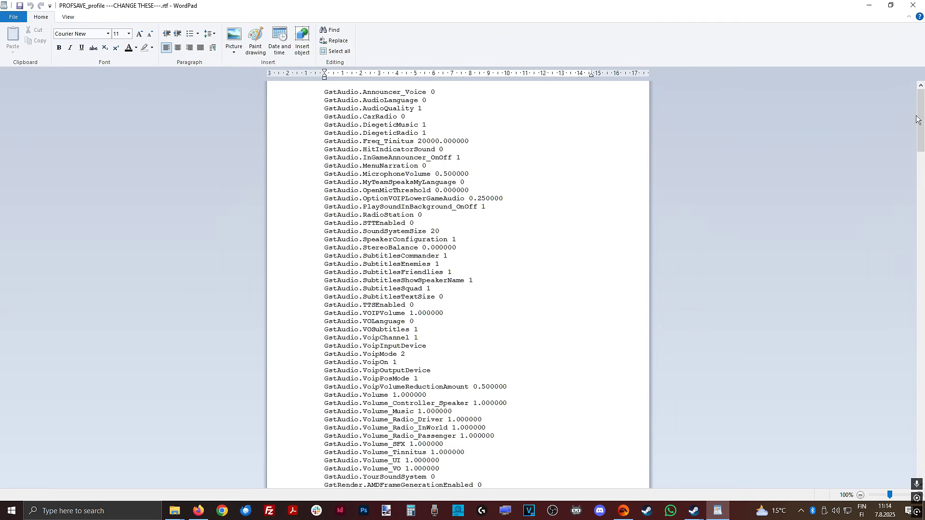
{"action": "left_click_drag", "start_coordinate": [917, 119], "coordinate": [917, 267]}
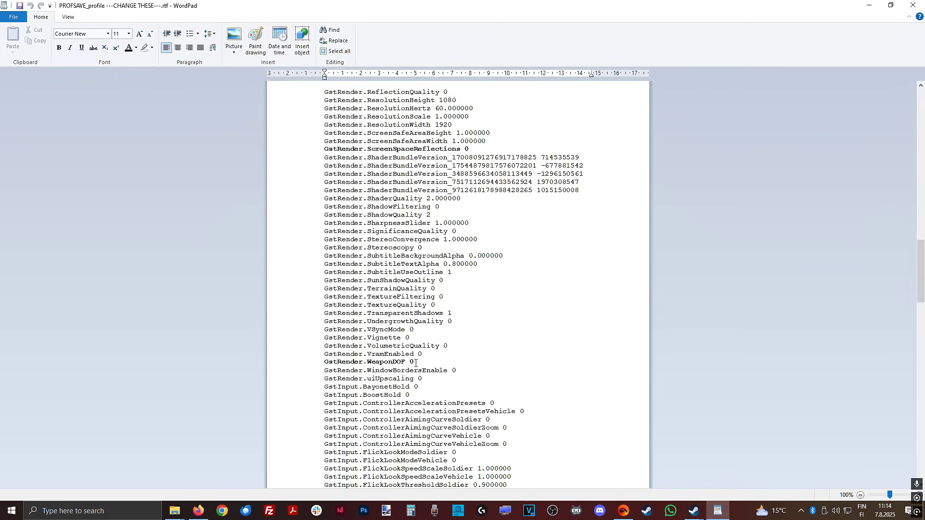
{"action": "left_click_drag", "start_coordinate": [416, 363], "coordinate": [308, 367]}
{"action": "left_click", "coordinate": [477, 351]}
{"action": "left_click_drag", "start_coordinate": [476, 146], "coordinate": [306, 151]}
{"action": "left_click", "coordinate": [588, 191]}
{"action": "left_click_drag", "start_coordinate": [921, 270], "coordinate": [921, 208]}
{"action": "scroll", "coordinate": [372, 283], "scroll_direction": "up", "scroll_amount": 8}
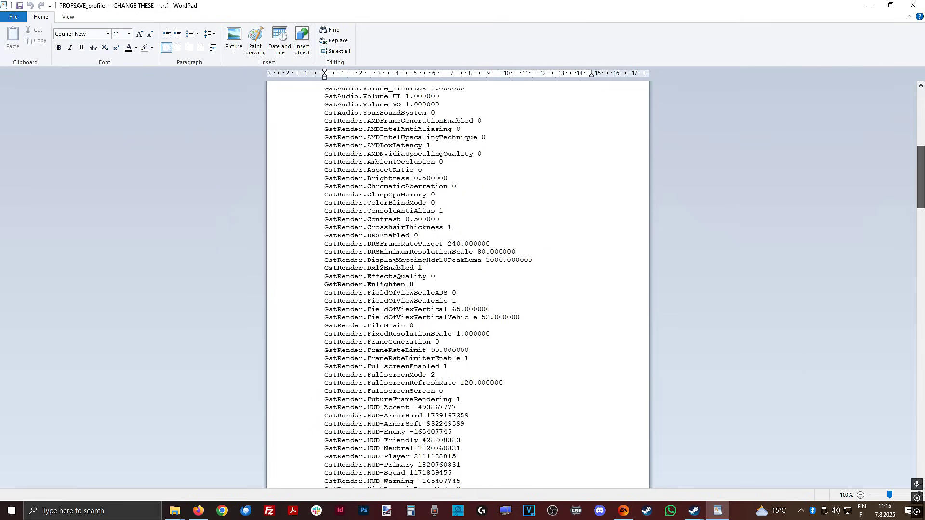
{"action": "left_click_drag", "start_coordinate": [421, 288], "coordinate": [303, 287]}
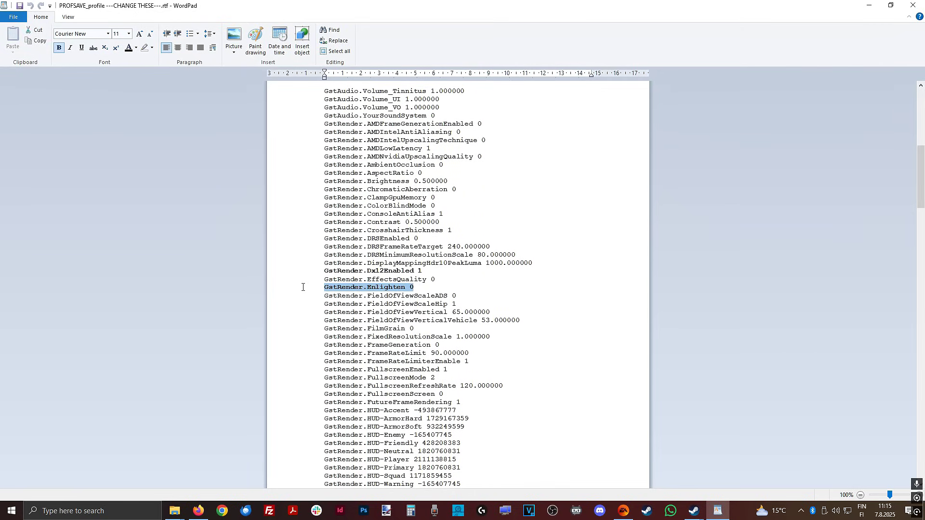
{"action": "left_click", "coordinate": [455, 292]}
{"action": "left_click_drag", "start_coordinate": [424, 271], "coordinate": [322, 272]}
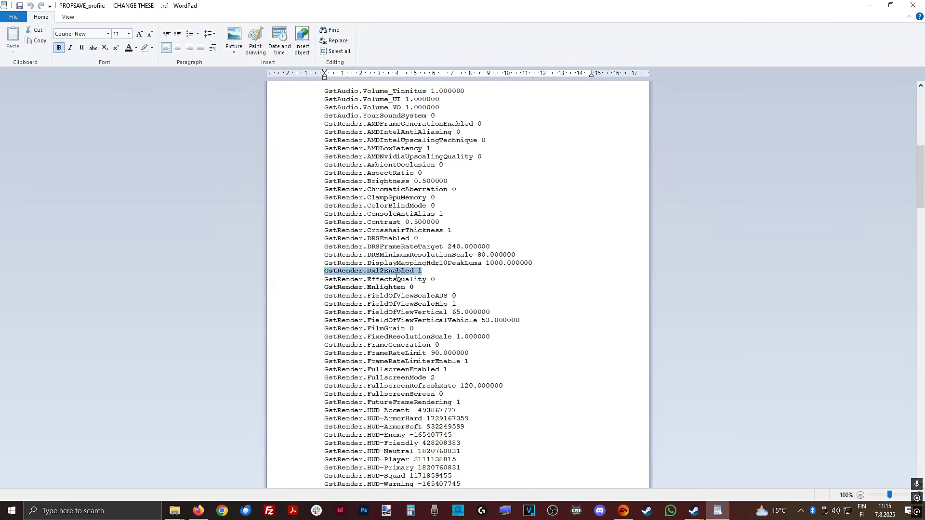
{"action": "left_click", "coordinate": [455, 278]}
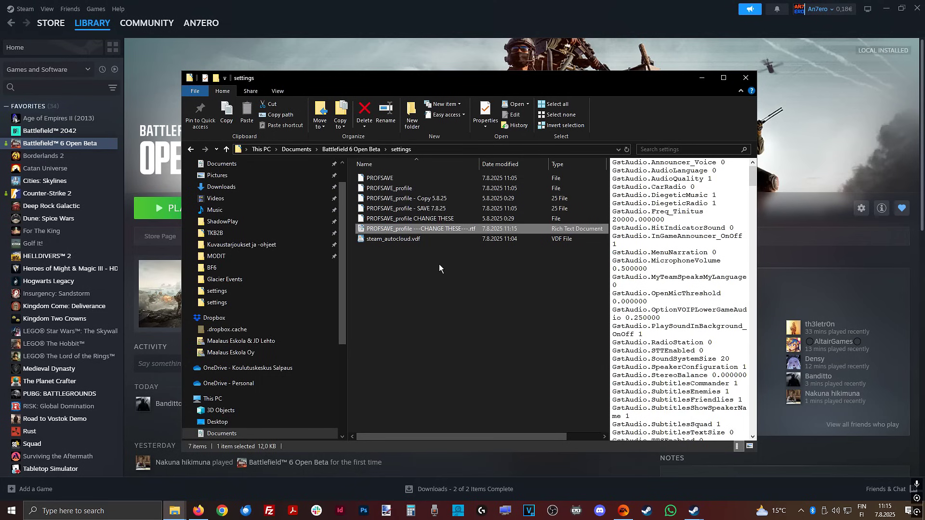
{"action": "left_click", "coordinate": [442, 211]}
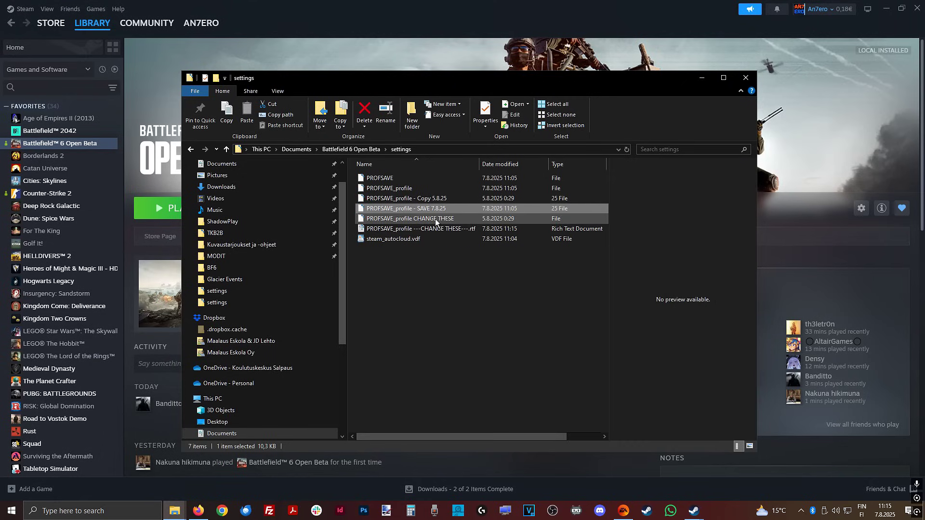
Step: Check Hardware-accelerated GPU scheduling in the graphics settings of Windows Settings, and close the window
{"action": "key", "text": "super+i"}
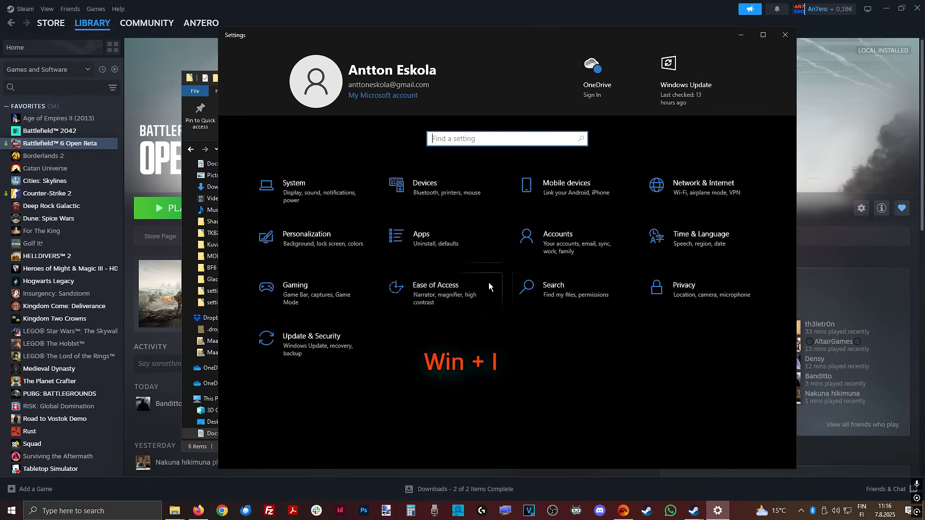
{"action": "left_click", "coordinate": [321, 194]}
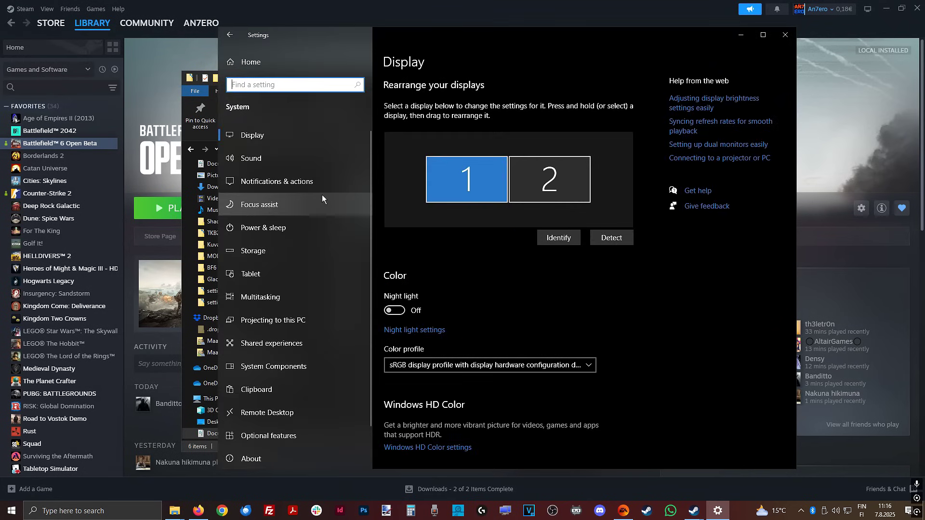
{"action": "left_click", "coordinate": [286, 134]}
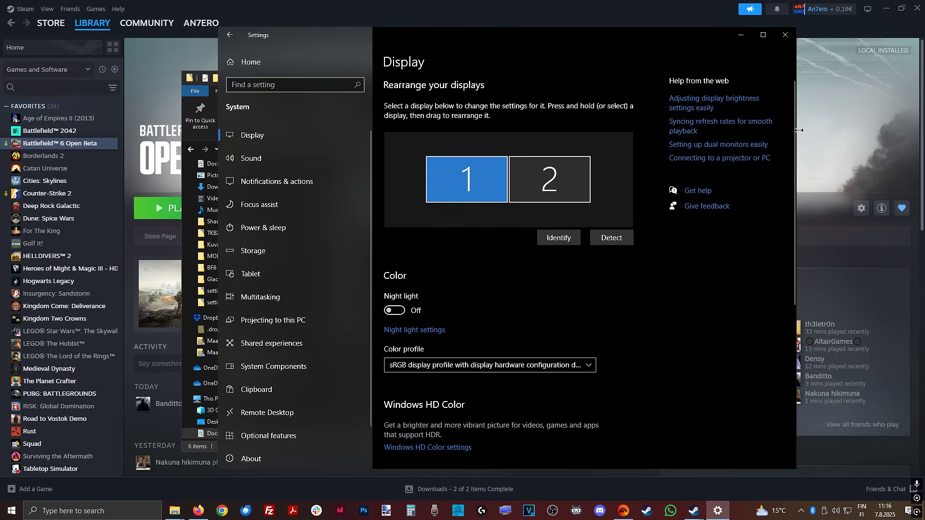
{"action": "left_click_drag", "start_coordinate": [793, 134], "coordinate": [791, 314]}
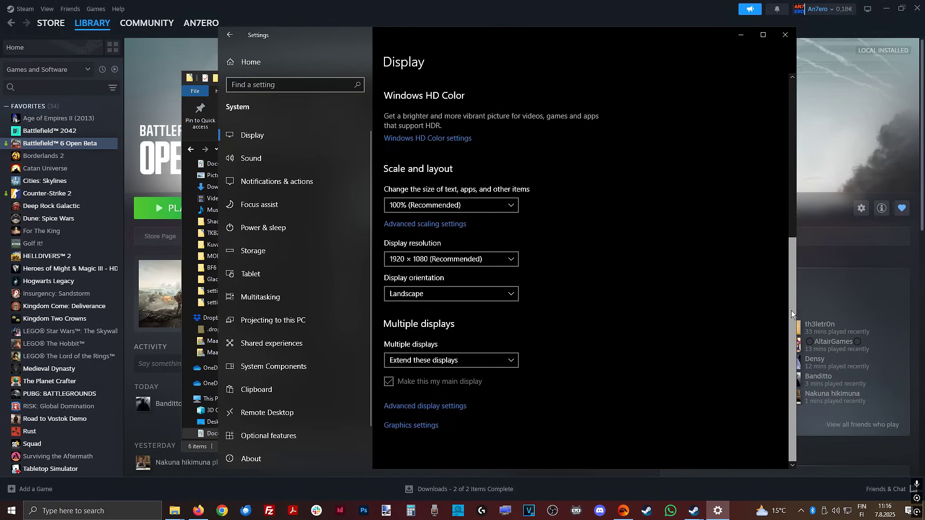
{"action": "left_click", "coordinate": [426, 426]}
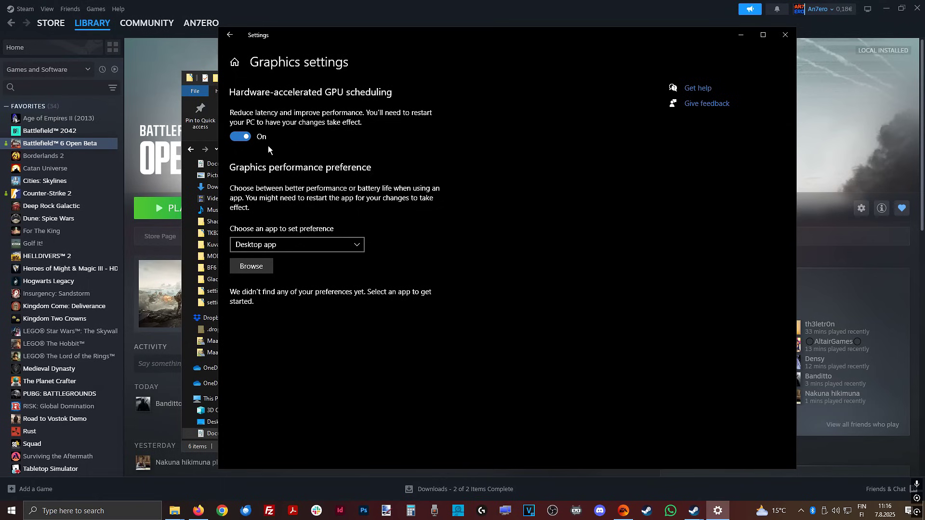
{"action": "left_click", "coordinate": [789, 37]}
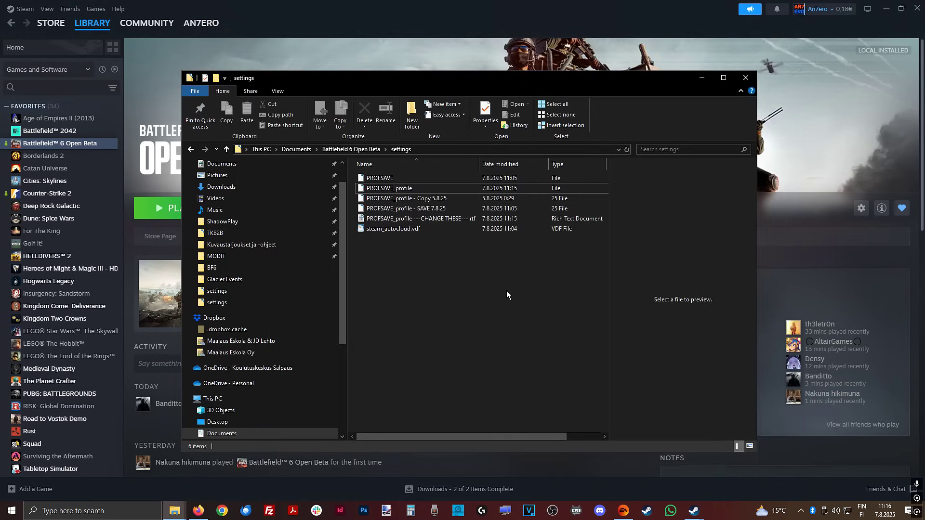
Step: Launch Windows System Configuration by running msconfig.exe
{"action": "key", "text": "super+r"}
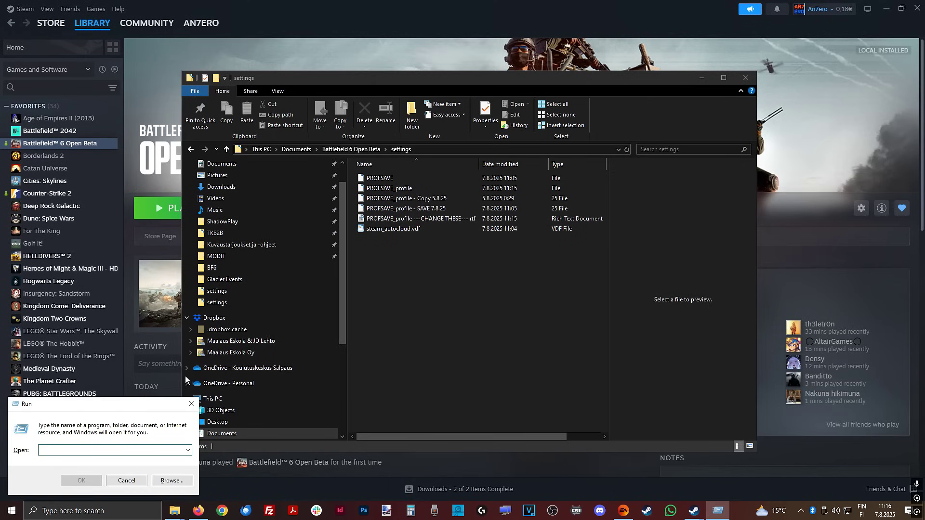
{"action": "type", "text": "msc"}
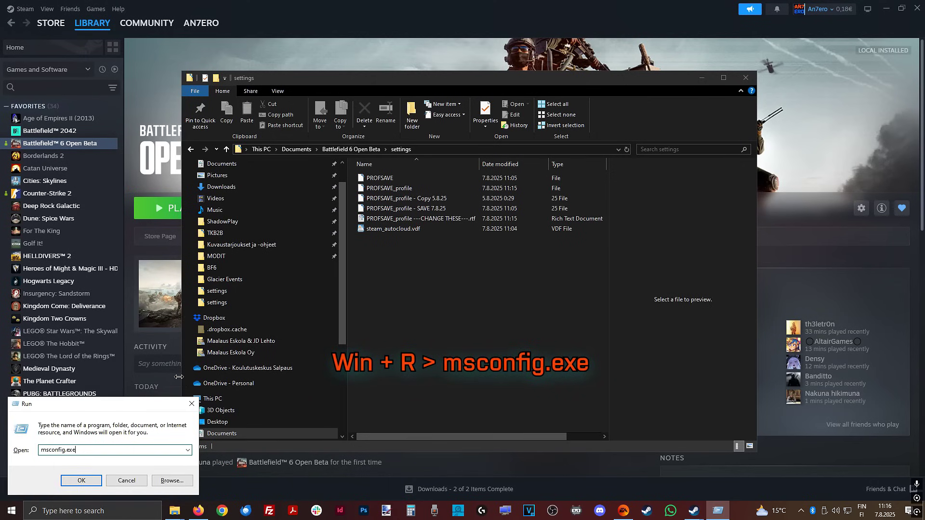
{"action": "type", "text": "onfig.exe"}
{"action": "key", "text": "Return"}
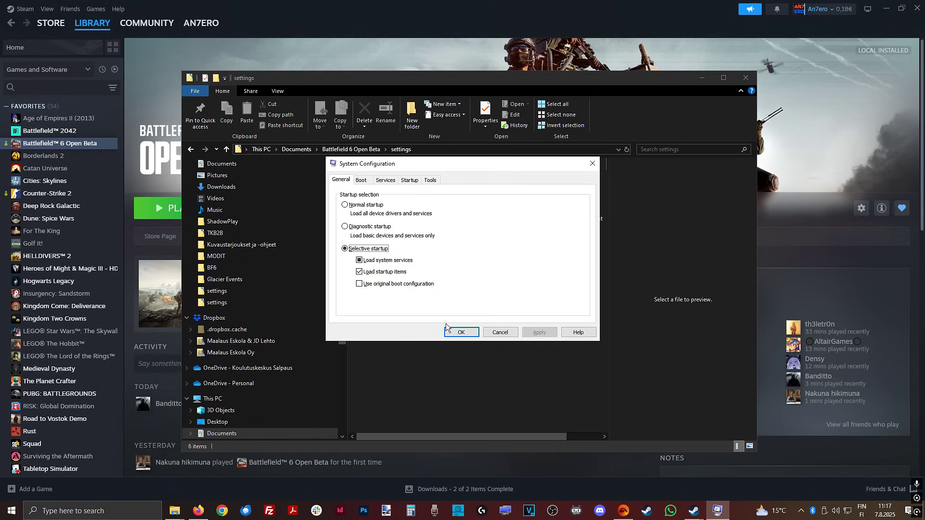
Step: In the advanced boot options for Windows 10, enable Number of processors with 8 processors and confirm
{"action": "left_click", "coordinate": [366, 181]}
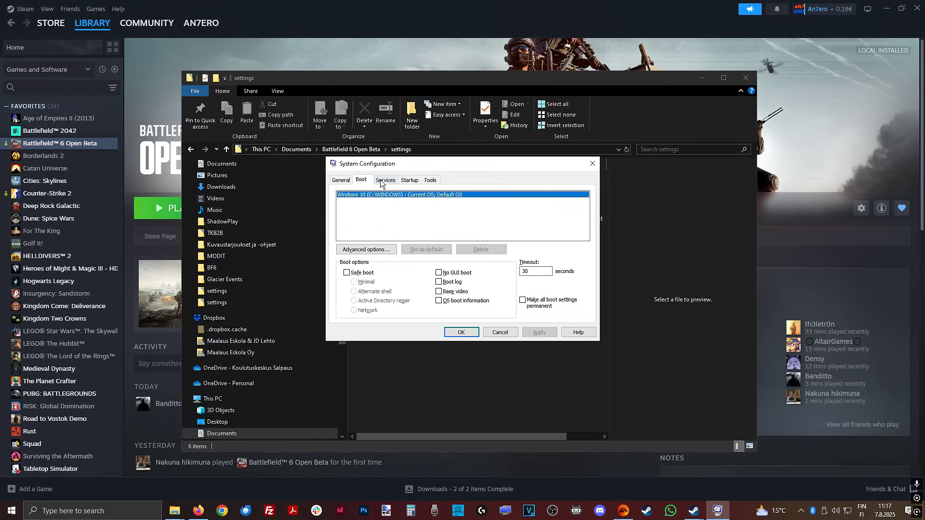
{"action": "left_click", "coordinate": [367, 249]}
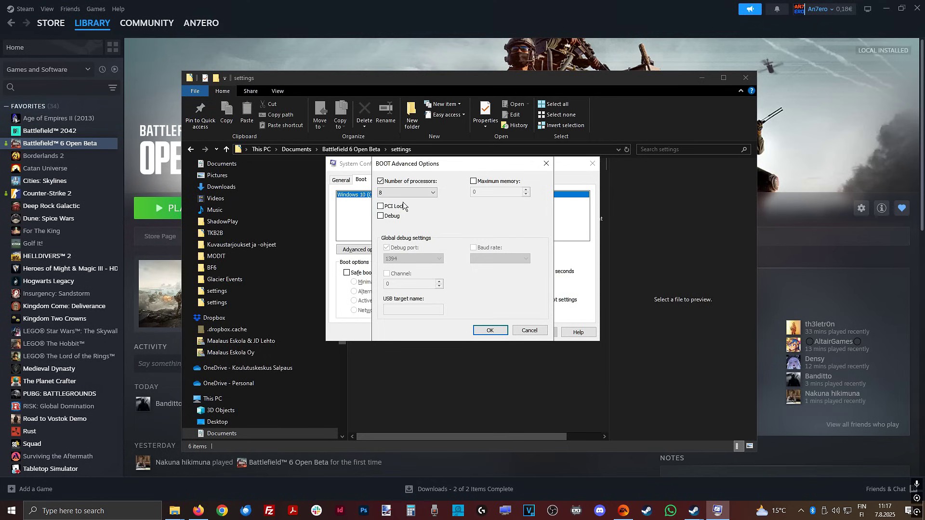
{"action": "left_click", "coordinate": [400, 181]}
{"action": "left_click", "coordinate": [403, 193]}
{"action": "left_click", "coordinate": [393, 247]}
{"action": "left_click", "coordinate": [491, 331]}
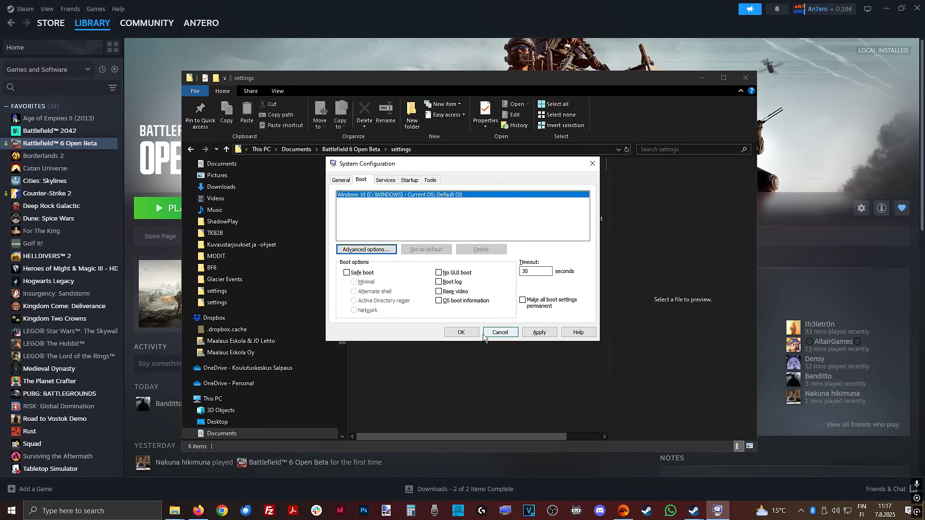
Step: Hide all Microsoft services in the System Configuration services list and look through the remaining services
{"action": "left_click", "coordinate": [386, 181]}
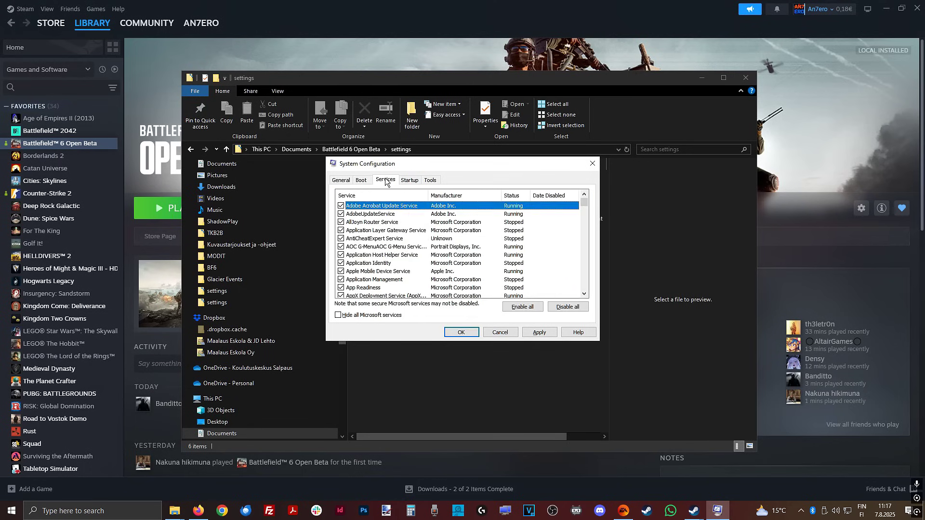
{"action": "left_click", "coordinate": [338, 315]}
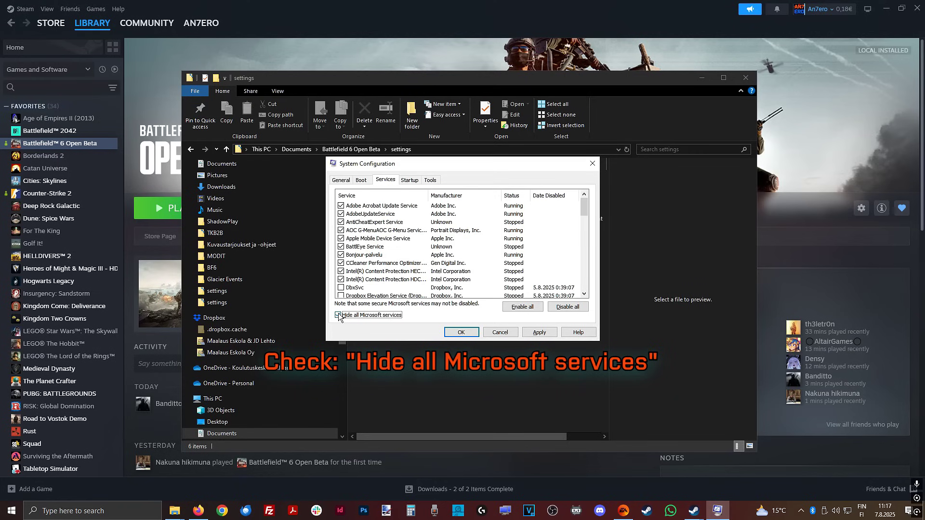
{"action": "left_click_drag", "start_coordinate": [582, 207], "coordinate": [582, 215]}
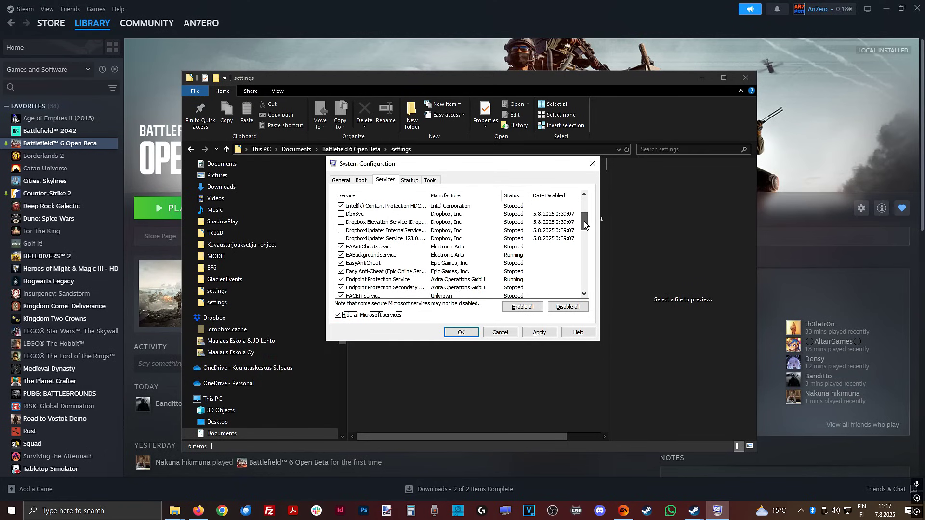
{"action": "left_click_drag", "start_coordinate": [584, 222], "coordinate": [584, 239]}
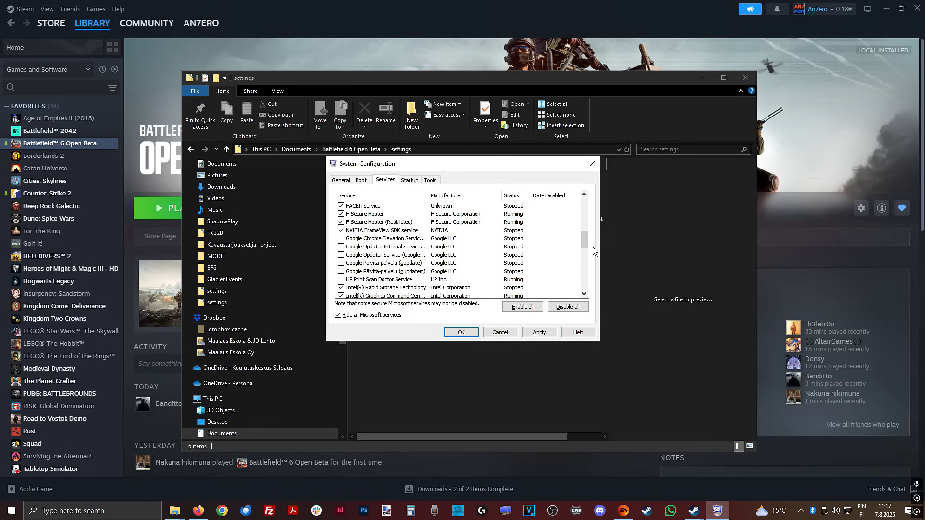
{"action": "left_click_drag", "start_coordinate": [585, 241], "coordinate": [586, 206]}
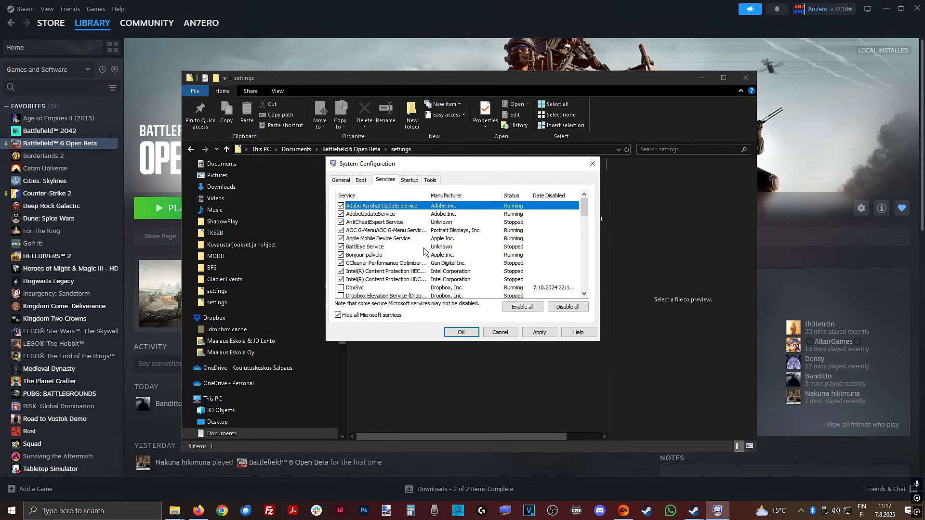
Step: Open Task Manager's startup apps from System Configuration, look through the entries and sort them by startup impact
{"action": "left_click", "coordinate": [409, 181]}
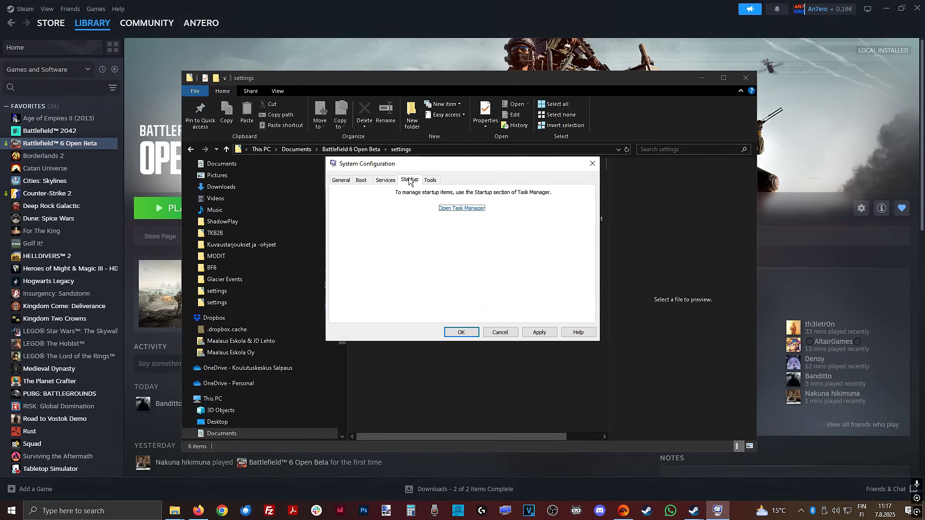
{"action": "left_click", "coordinate": [458, 208]}
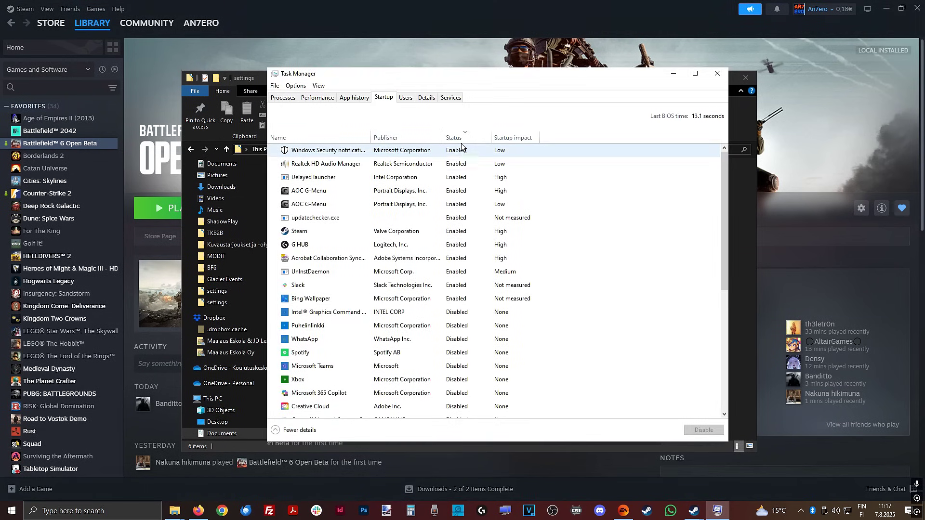
{"action": "left_click_drag", "start_coordinate": [722, 176], "coordinate": [721, 334]}
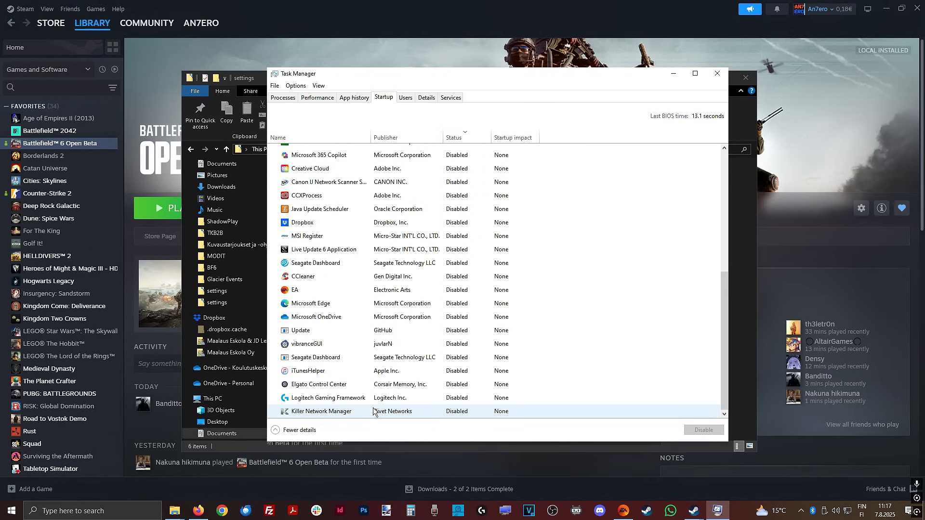
{"action": "left_click_drag", "start_coordinate": [725, 318], "coordinate": [726, 199]}
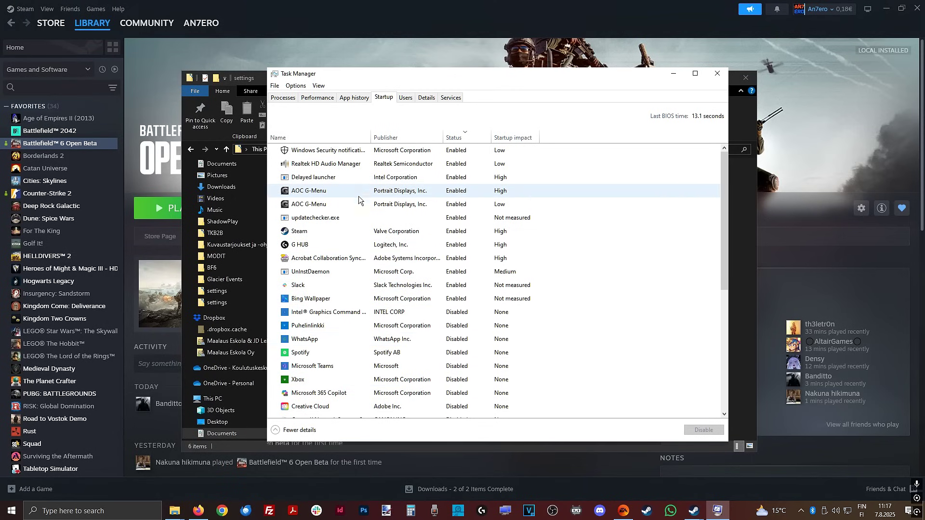
{"action": "left_click", "coordinate": [514, 135]}
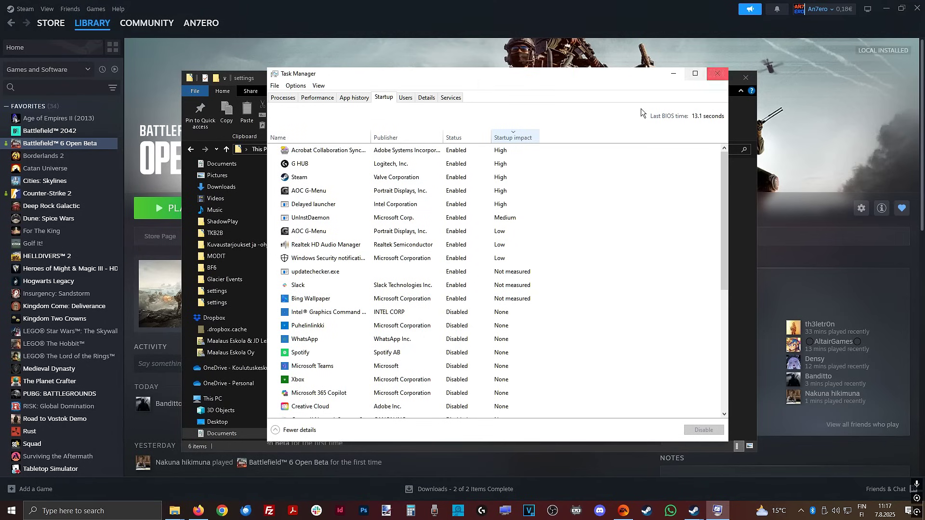
Step: Show the available actions for the Acrobat Collaboration startup entry, dismiss them without a choice, and close Task Manager
{"action": "left_click", "coordinate": [459, 151]}
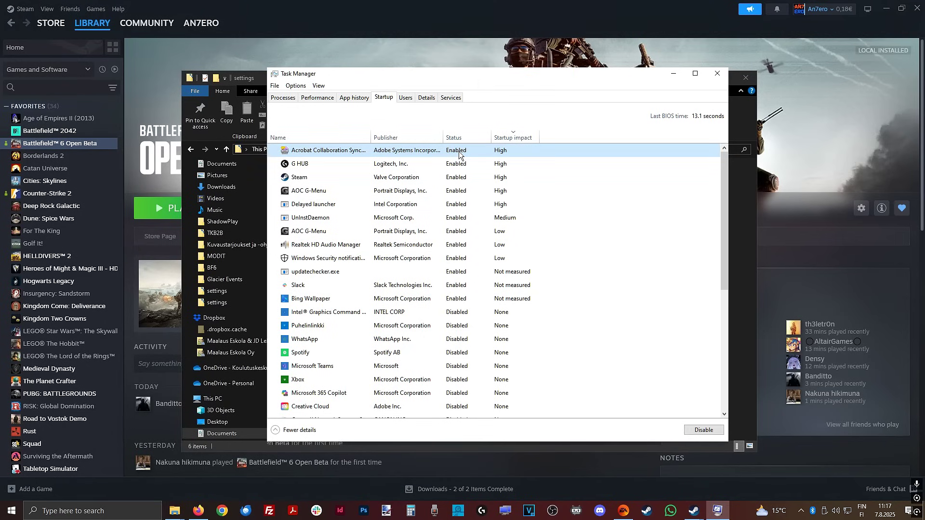
{"action": "right_click", "coordinate": [459, 152]}
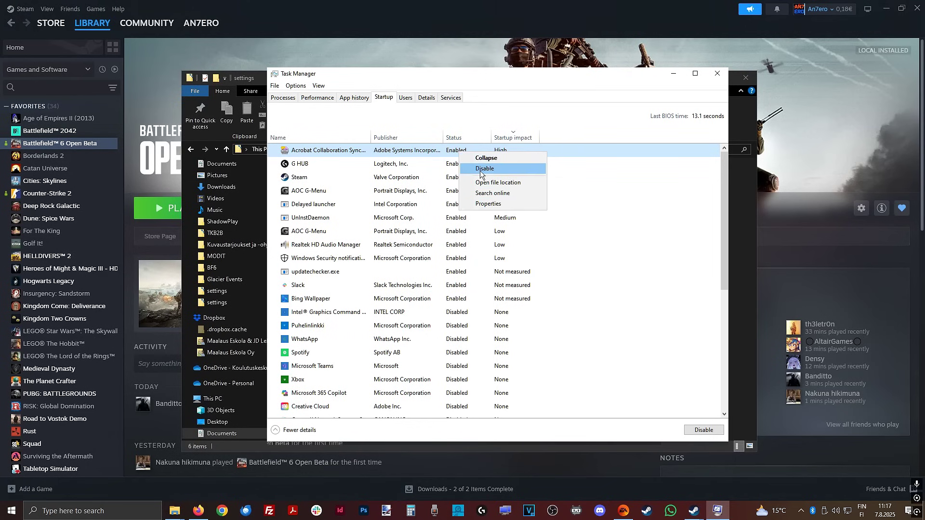
{"action": "left_click", "coordinate": [632, 207]}
{"action": "left_click", "coordinate": [718, 74]}
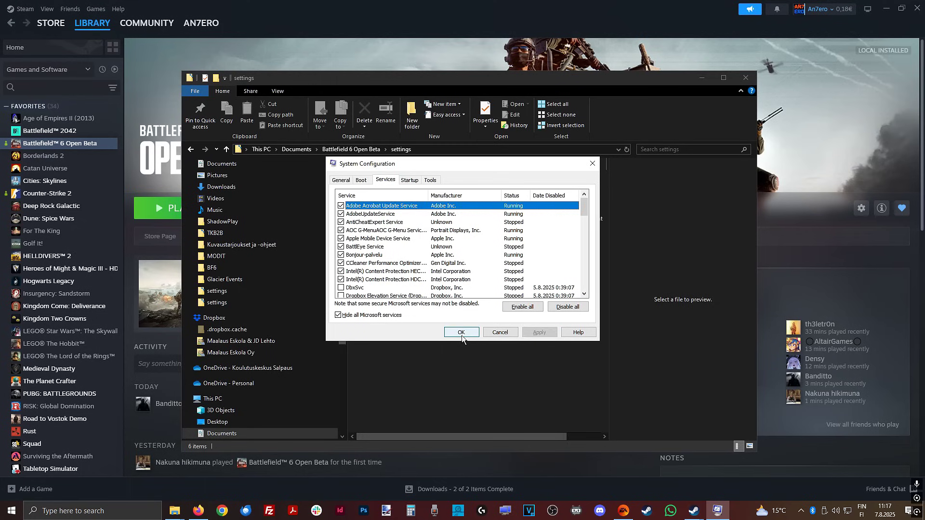
Step: Confirm the System Configuration changes and exit without restarting the computer
{"action": "left_click", "coordinate": [461, 333]}
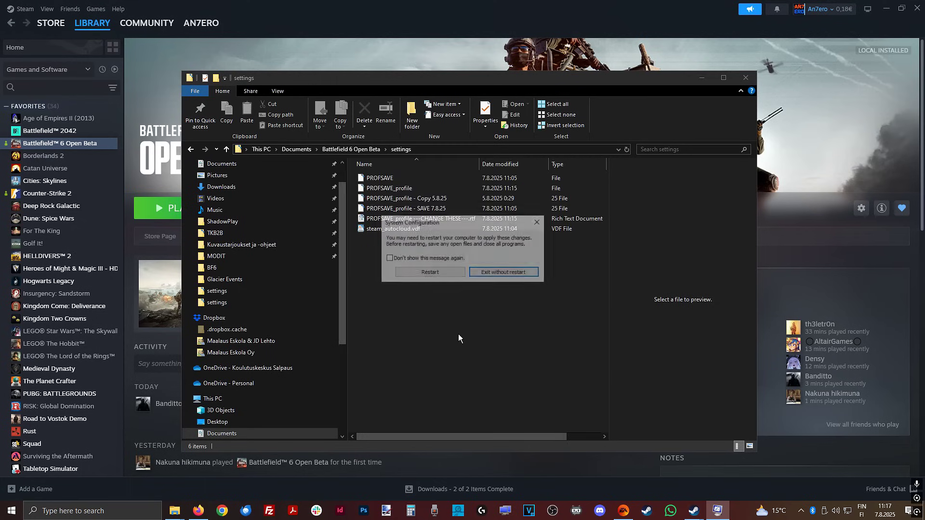
{"action": "left_click", "coordinate": [501, 274]}
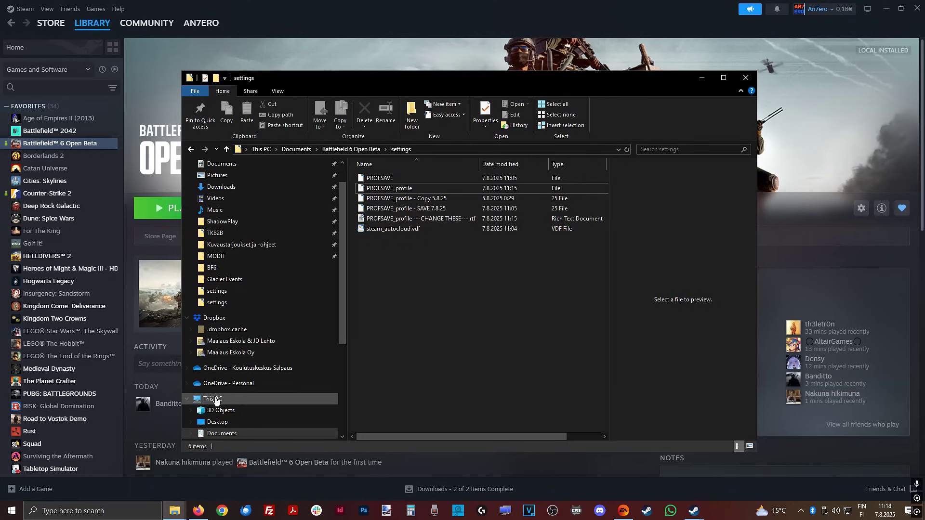
{"action": "key", "text": "super"}
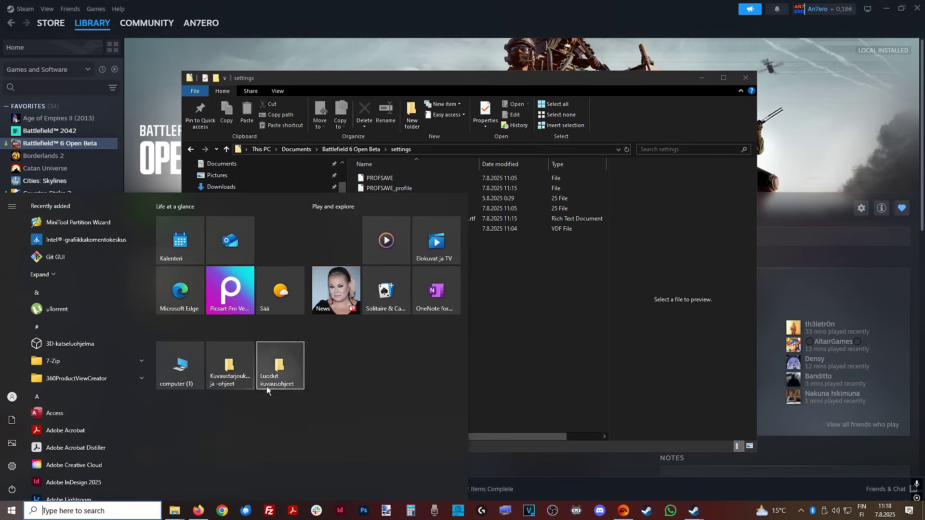
{"action": "type", "text": "system"}
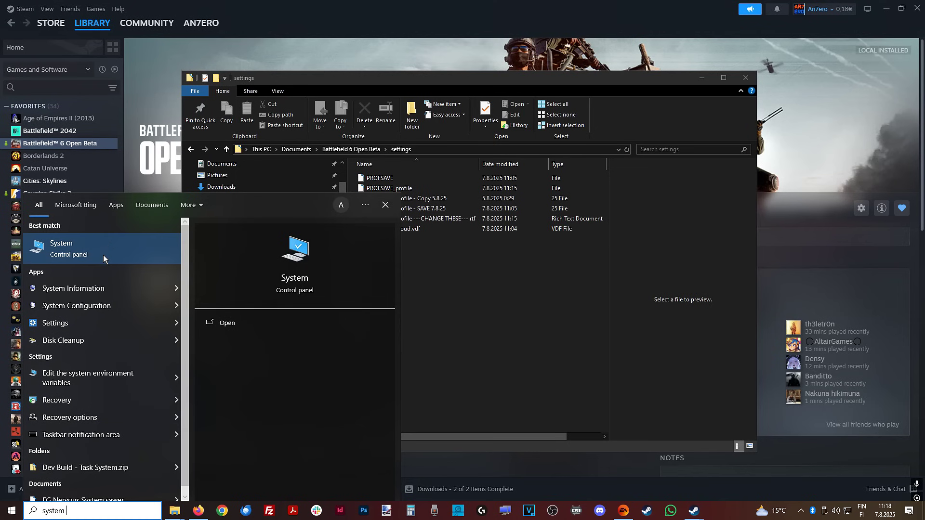
{"action": "left_click", "coordinate": [95, 251]}
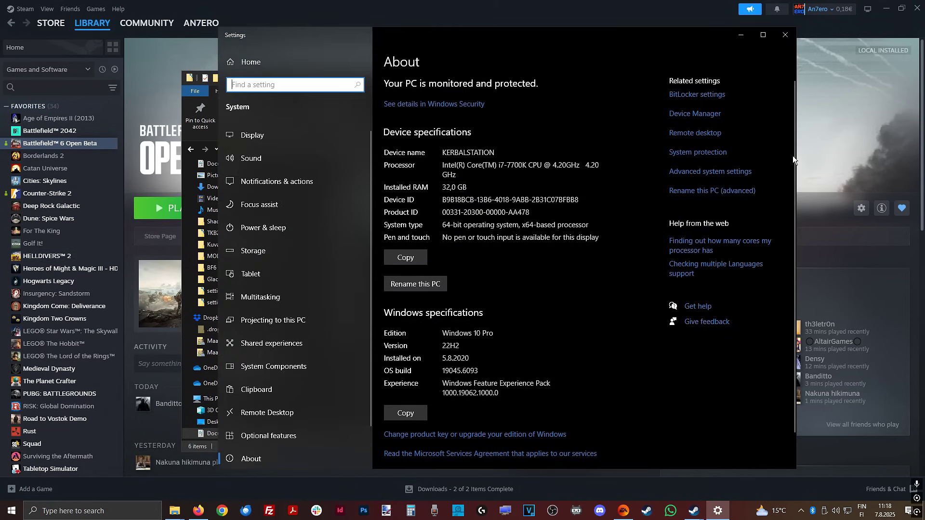
{"action": "left_click", "coordinate": [739, 176]}
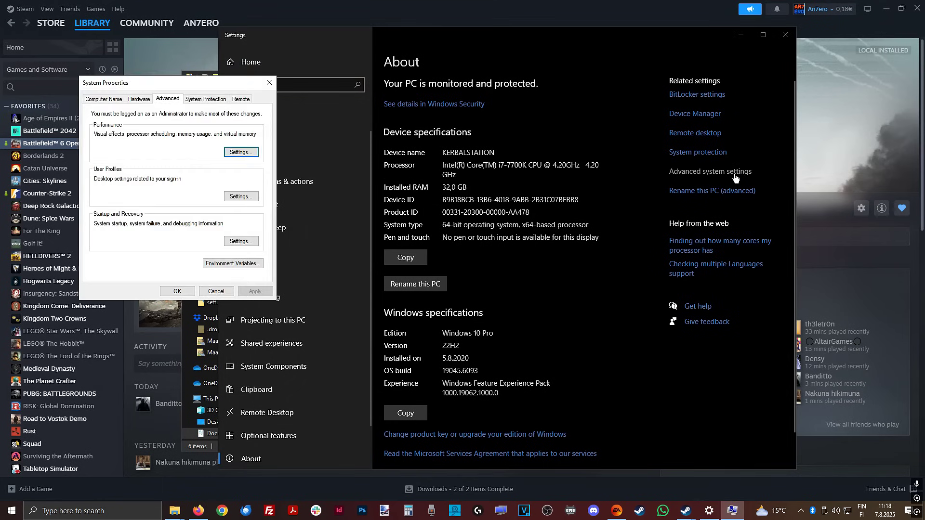
{"action": "left_click", "coordinate": [785, 35]}
{"action": "left_click", "coordinate": [269, 82]}
Step: Search Windows for the advanced system settings and open the performance options to view the visual effects choices
{"action": "left_click", "coordinate": [87, 511]}
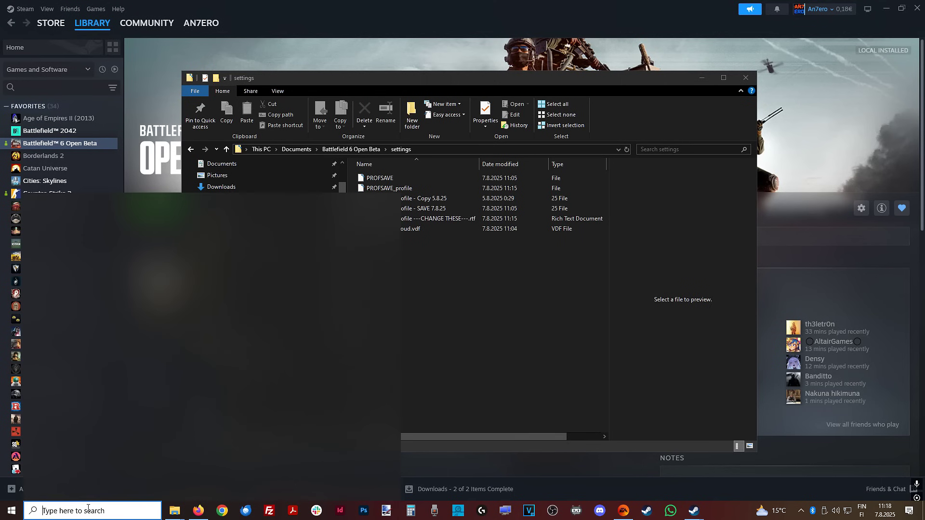
{"action": "type", "text": "adva"}
{"action": "key", "text": "Return"}
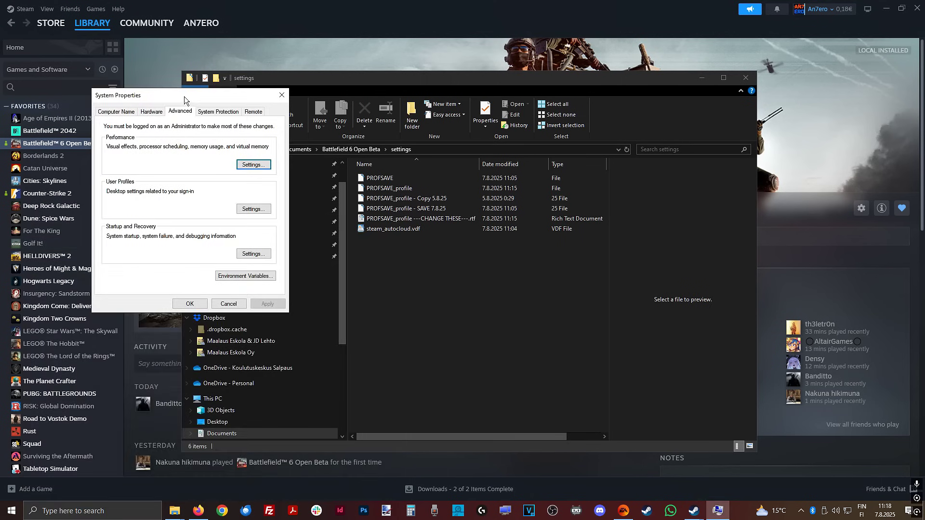
{"action": "left_click_drag", "start_coordinate": [184, 100], "coordinate": [470, 153]}
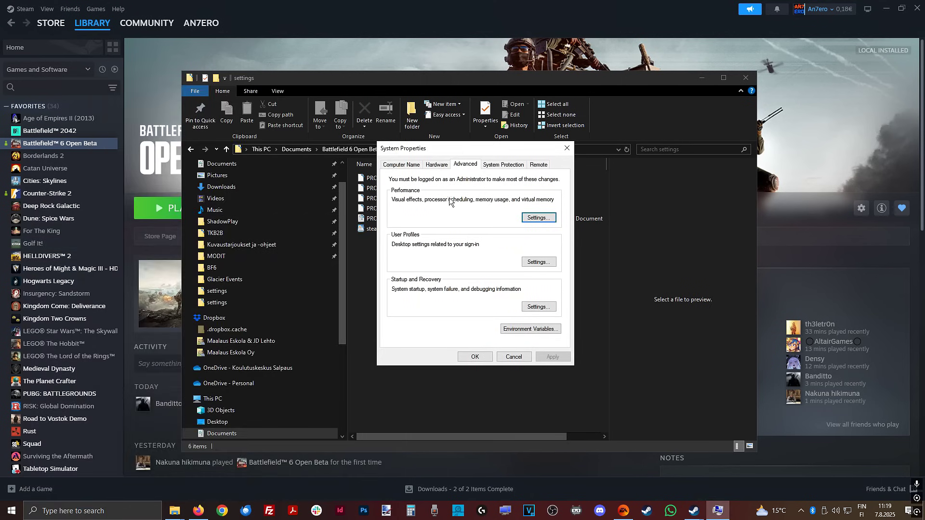
{"action": "left_click", "coordinate": [535, 219]}
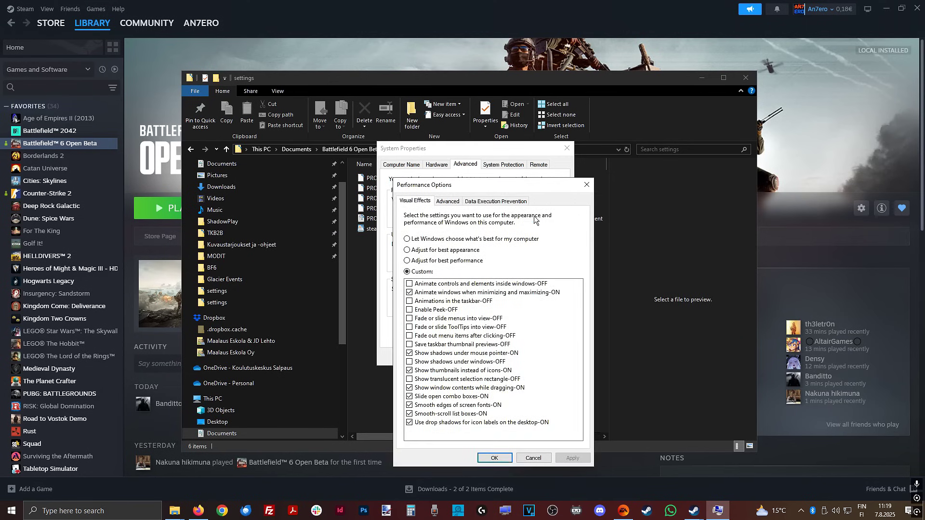
{"action": "left_click_drag", "start_coordinate": [496, 185], "coordinate": [432, 152]}
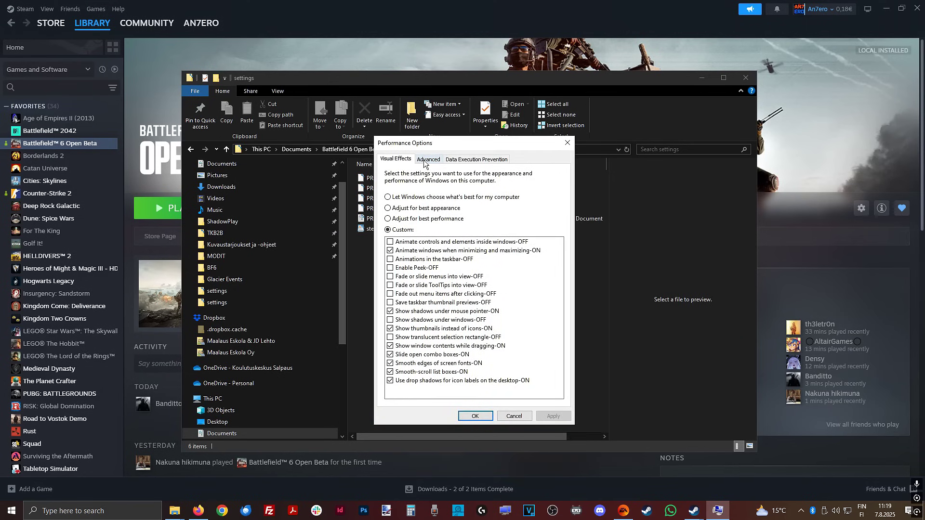
Step: Open the virtual memory settings, review the custom paging file size for drive C:, and confirm the dialog
{"action": "left_click", "coordinate": [424, 162]}
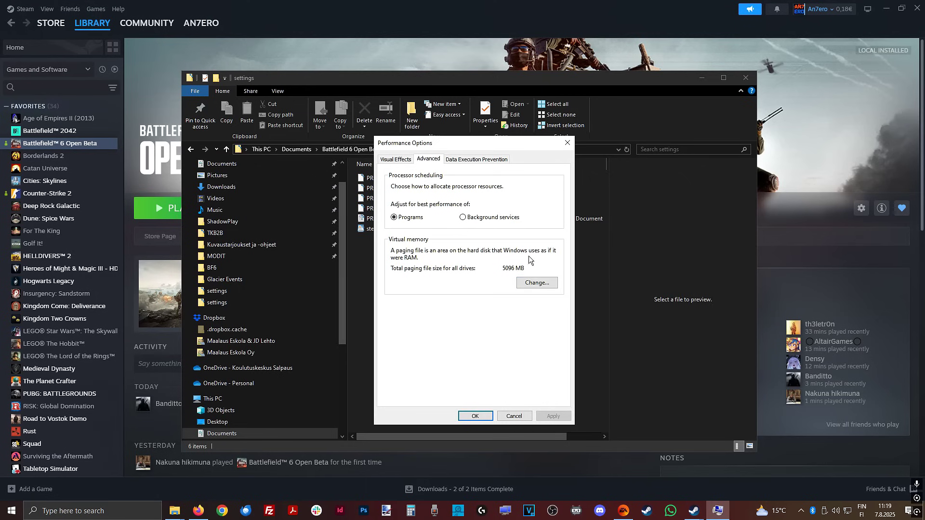
{"action": "left_click", "coordinate": [536, 283]}
{"action": "left_click_drag", "start_coordinate": [473, 163], "coordinate": [477, 143]}
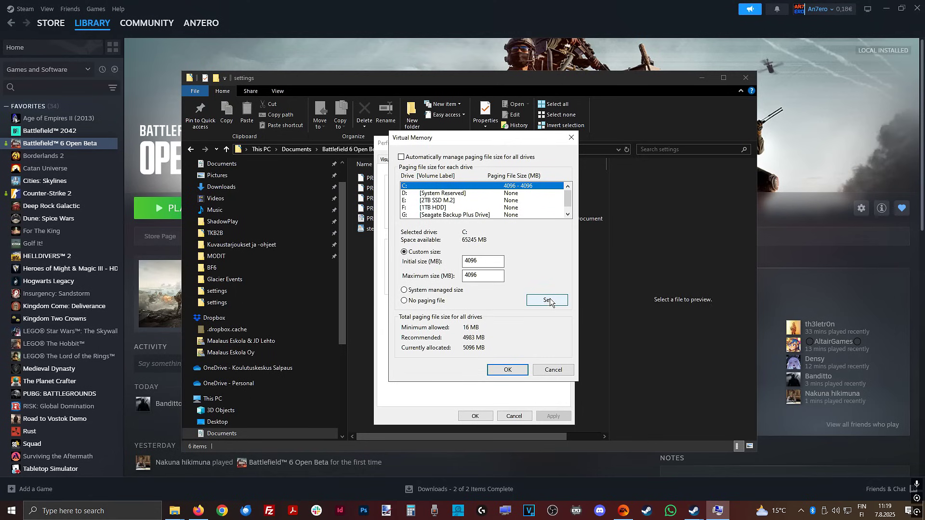
{"action": "left_click", "coordinate": [509, 370]}
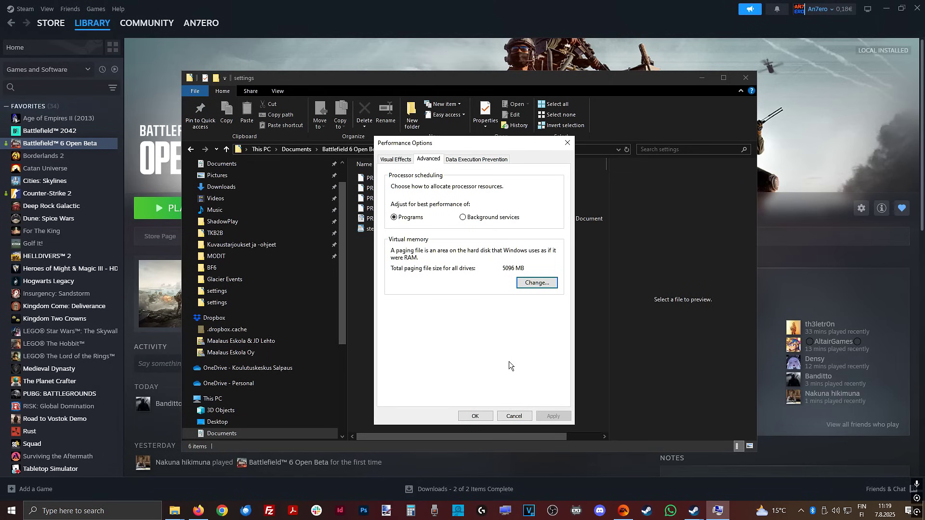
Step: Confirm Performance Options and System Properties, and close the settings folder and the Battlefield 6 Open Beta properties
{"action": "left_click", "coordinate": [476, 416]}
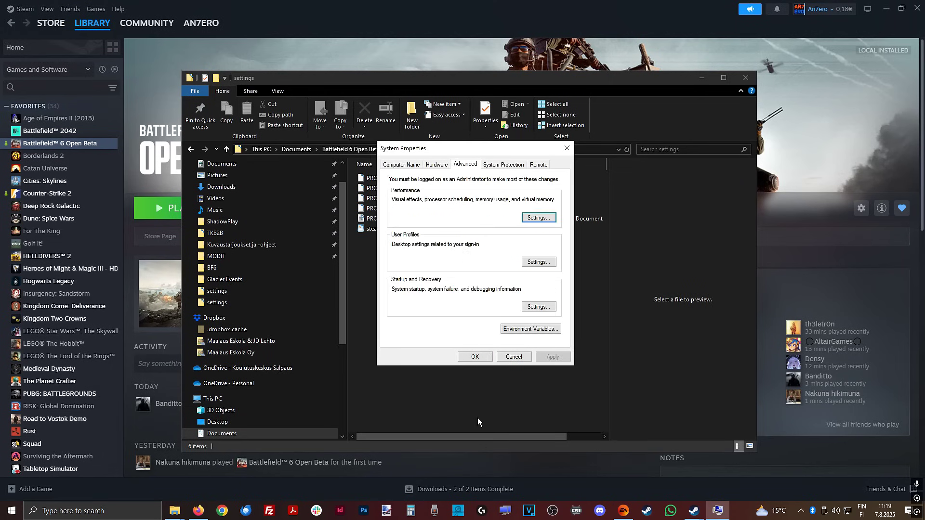
{"action": "left_click", "coordinate": [476, 357]}
{"action": "left_click", "coordinate": [746, 78]}
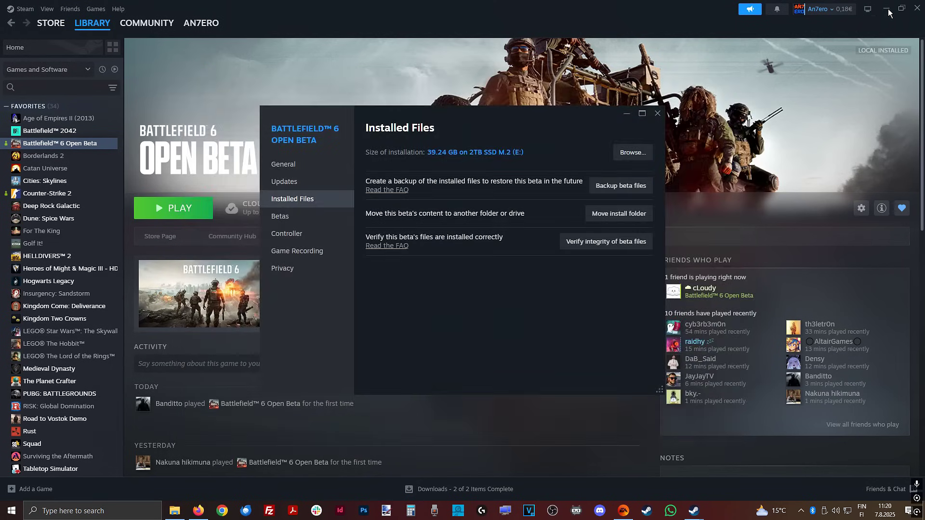
{"action": "left_click", "coordinate": [659, 114]}
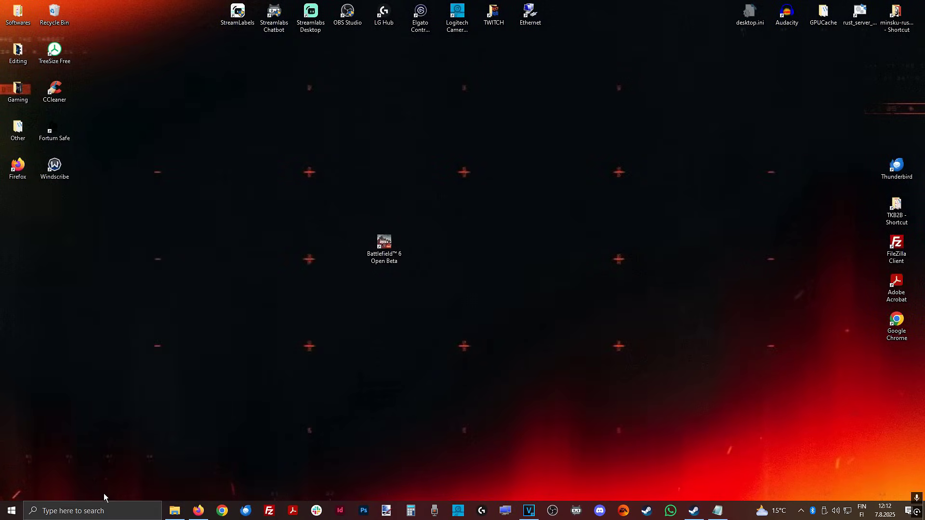
Step: Find the Windows Game Mode settings and check the Game Mode and Game Bar switches
{"action": "left_click", "coordinate": [102, 510]}
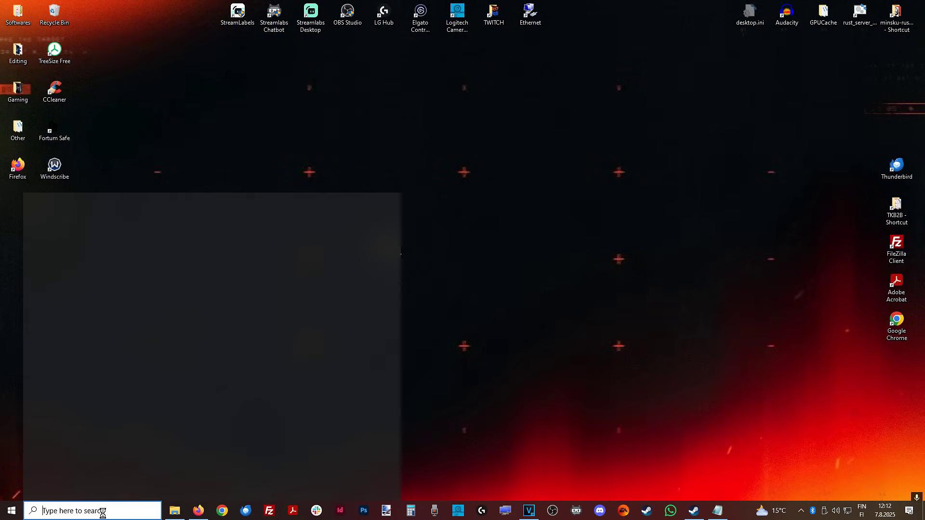
{"action": "type", "text": "gami"}
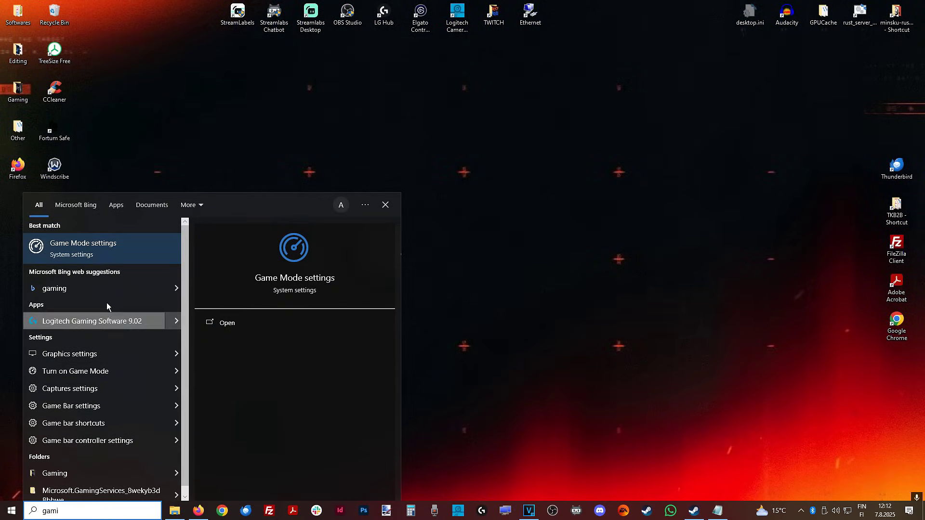
{"action": "left_click", "coordinate": [89, 250]}
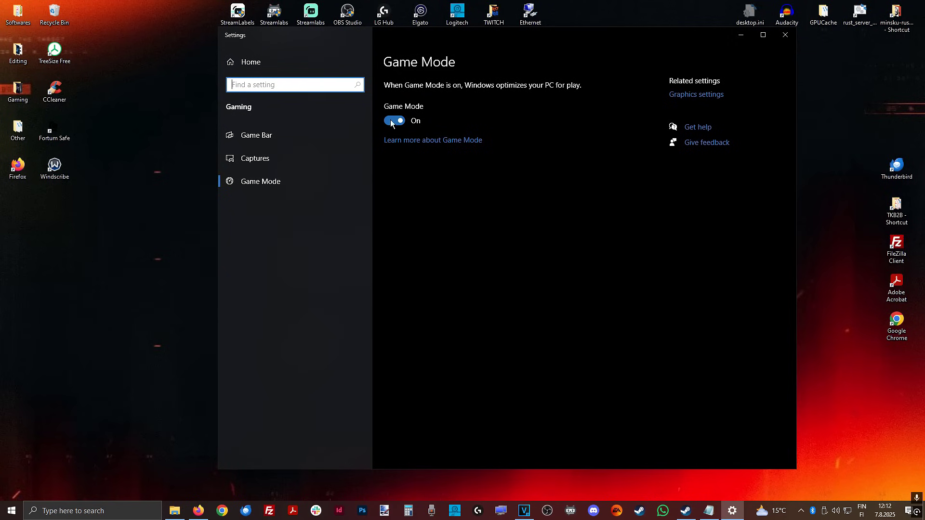
{"action": "left_click", "coordinate": [291, 139]}
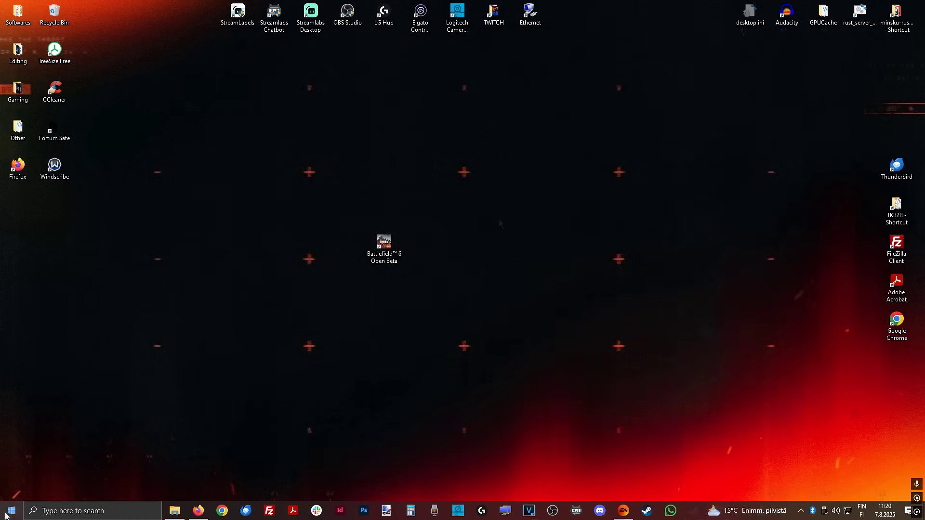
Step: Restart the computer
{"action": "left_click", "coordinate": [5, 515]}
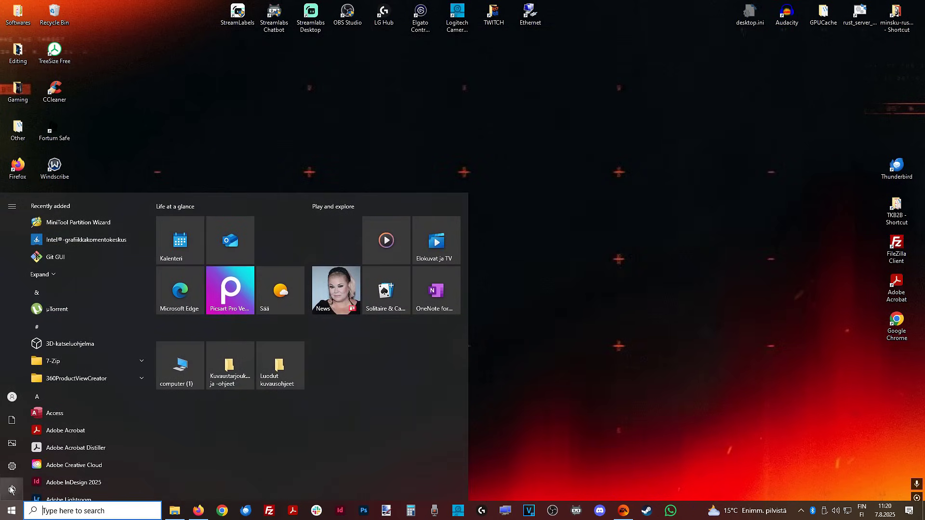
{"action": "left_click", "coordinate": [12, 490]}
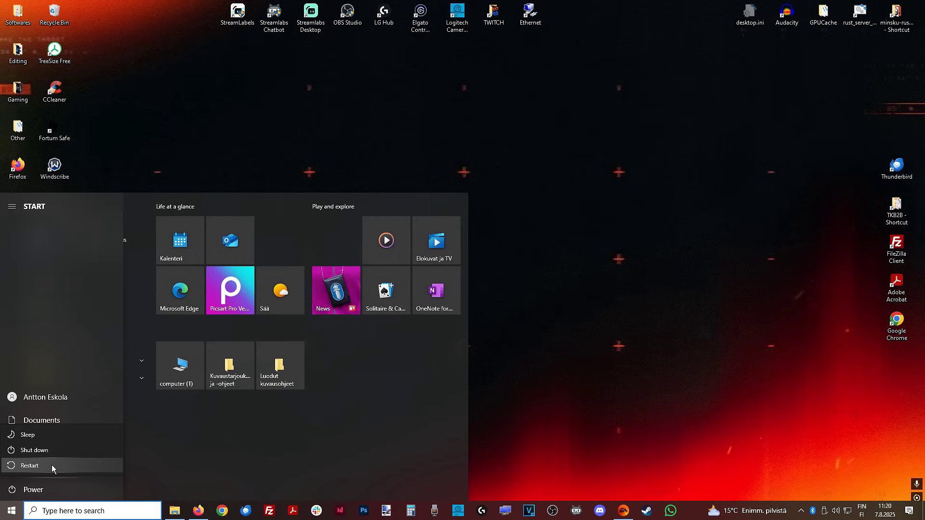
{"action": "left_click", "coordinate": [41, 472]}
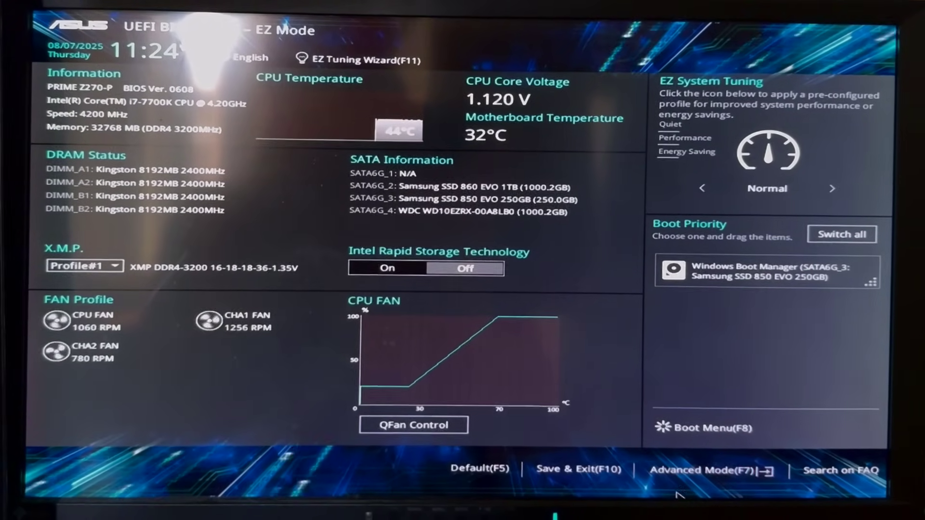
Step: Show the X.M.P. profile choices in the BIOS EZ Mode, and inspect the Ai Overclock Tuner and XMP options in Advanced Mode
{"action": "left_click", "coordinate": [87, 266]}
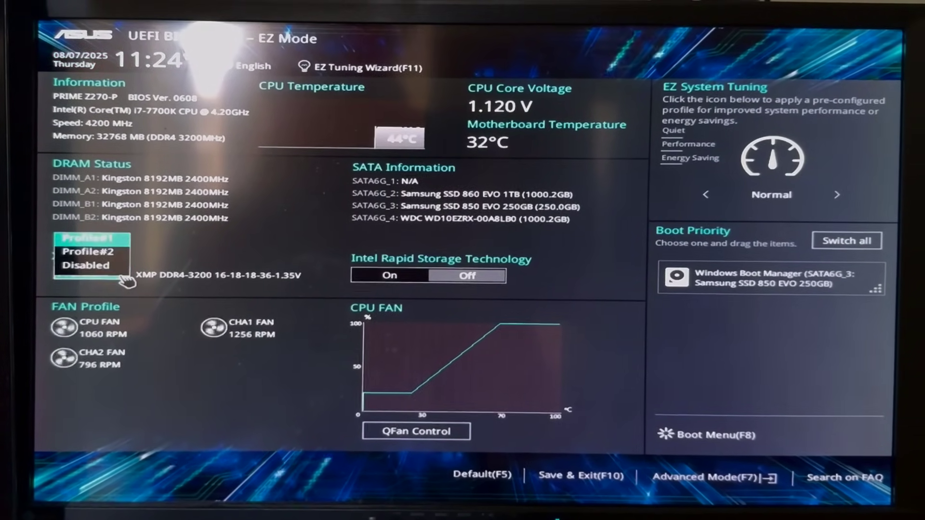
{"action": "left_click", "coordinate": [183, 286]}
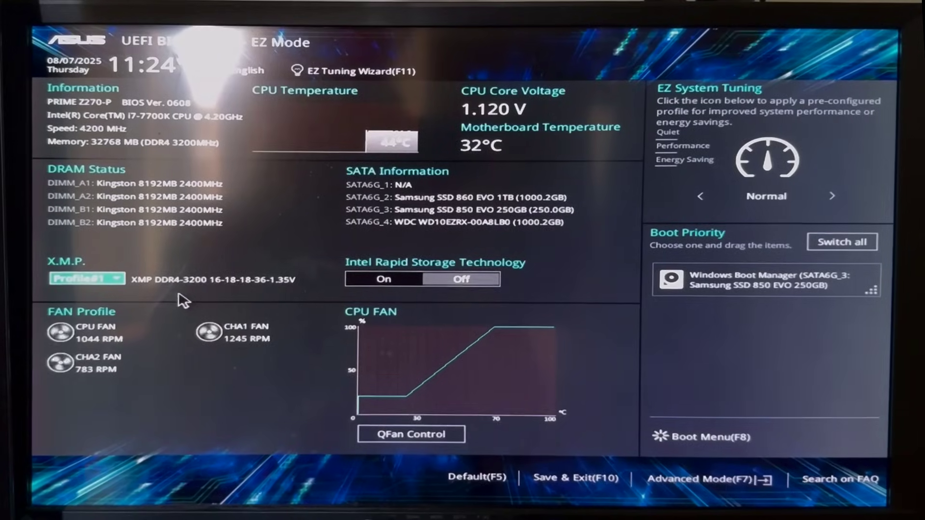
{"action": "left_click", "coordinate": [713, 478]}
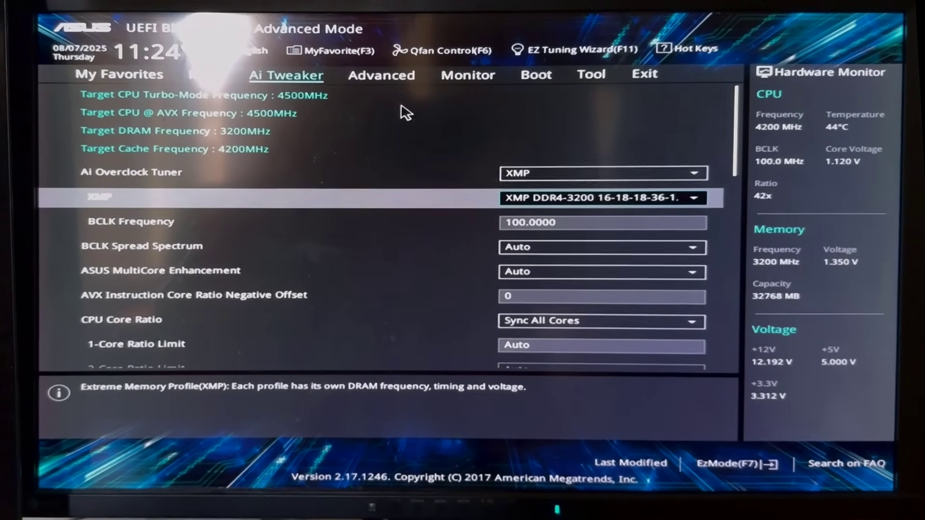
{"action": "left_click", "coordinate": [549, 176]}
{"action": "left_click", "coordinate": [552, 174]}
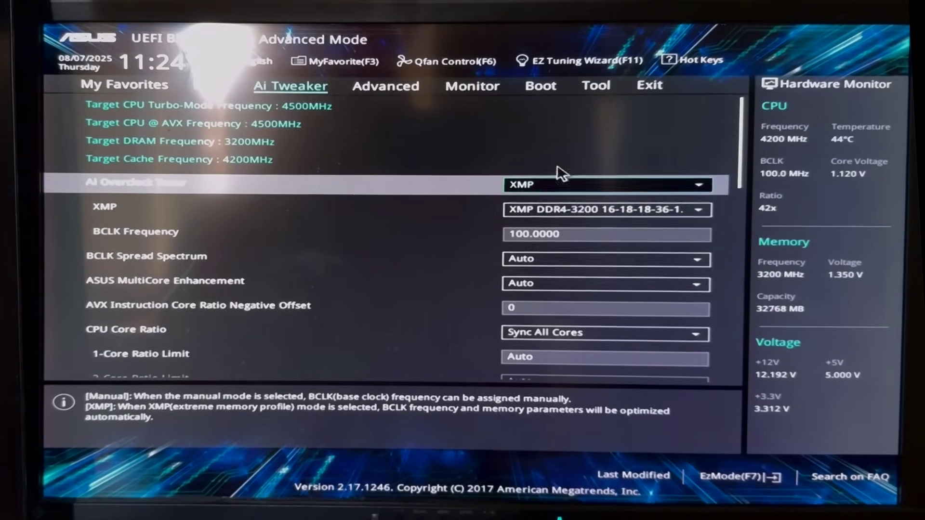
{"action": "left_click", "coordinate": [573, 215]}
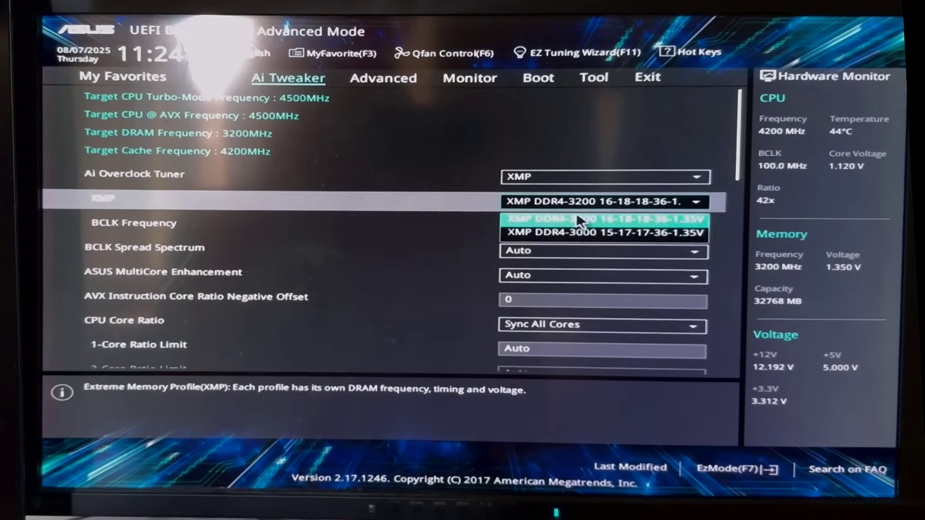
{"action": "left_click", "coordinate": [530, 137]}
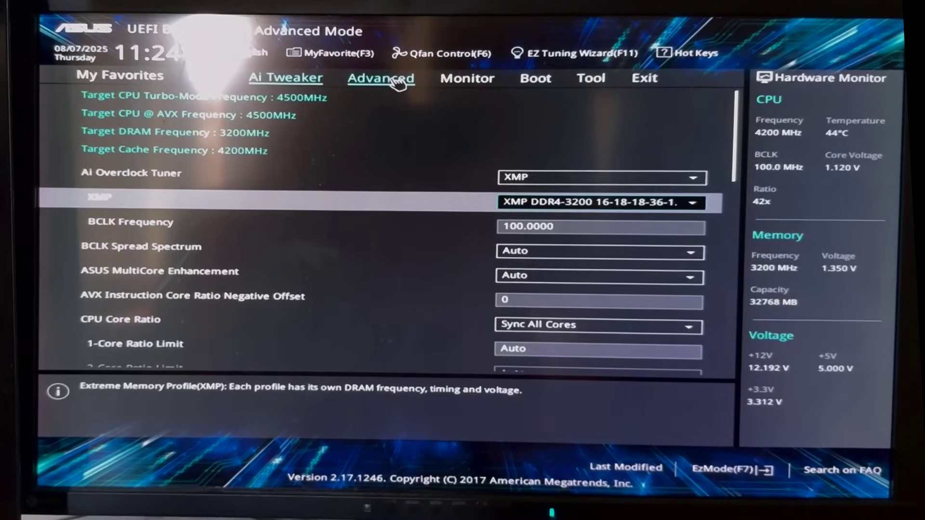
Step: Examine the advanced CPU Configuration options in the BIOS, including Hyper-Threading, Intel Virtualization Technology, the prefetchers and SW Guard Extensions
{"action": "left_click", "coordinate": [397, 80]}
{"action": "left_click", "coordinate": [394, 130]}
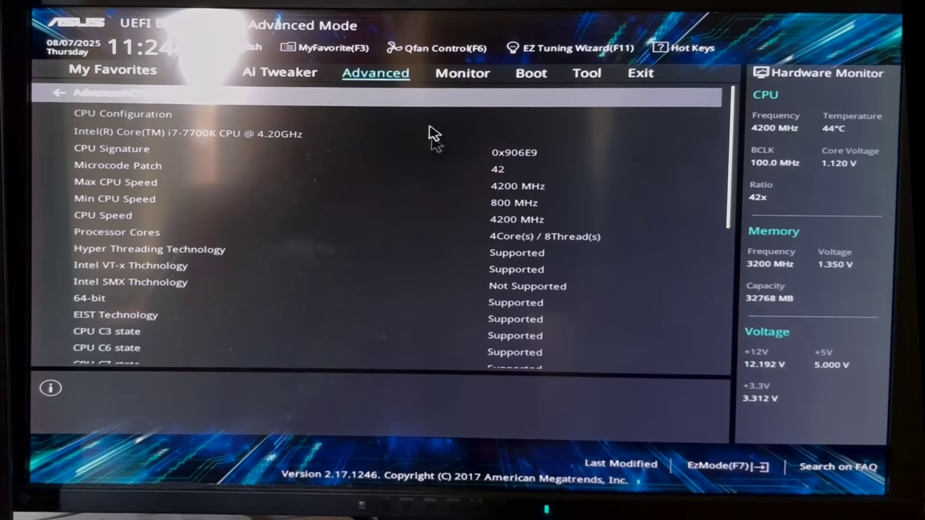
{"action": "scroll", "coordinate": [448, 135], "scroll_direction": "down", "scroll_amount": 3}
{"action": "scroll", "coordinate": [459, 178], "scroll_direction": "up", "scroll_amount": 1}
{"action": "scroll", "coordinate": [469, 187], "scroll_direction": "down", "scroll_amount": 1}
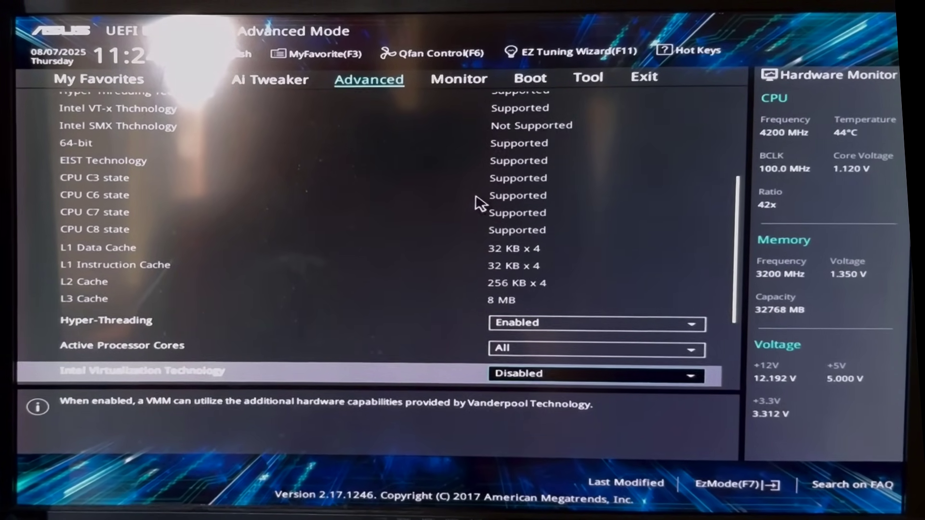
{"action": "scroll", "coordinate": [482, 208], "scroll_direction": "down", "scroll_amount": 2}
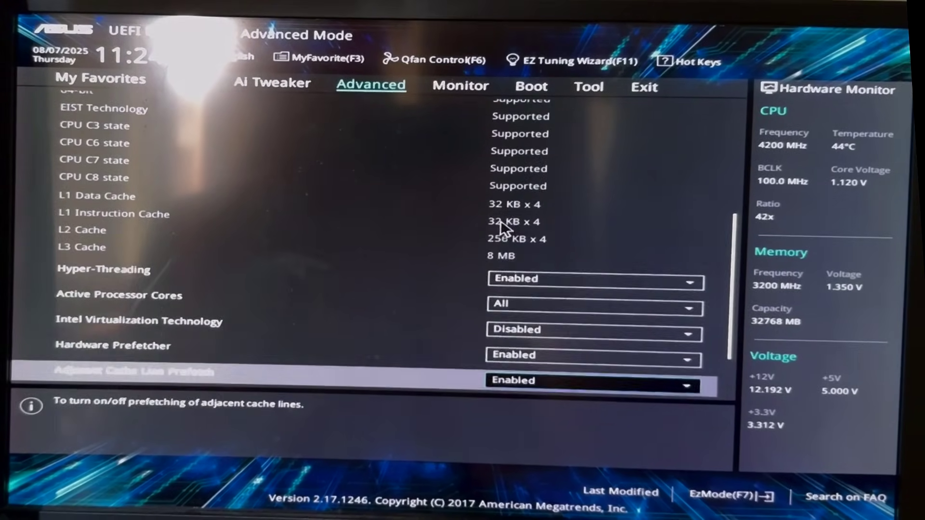
{"action": "scroll", "coordinate": [502, 221], "scroll_direction": "down", "scroll_amount": 3}
{"action": "scroll", "coordinate": [503, 221], "scroll_direction": "up", "scroll_amount": 7}
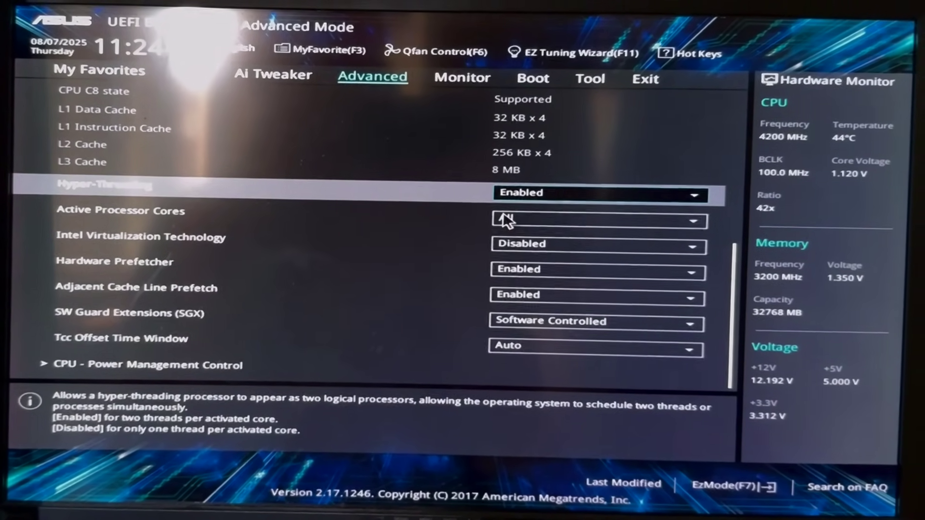
{"action": "scroll", "coordinate": [510, 220], "scroll_direction": "down", "scroll_amount": 1}
{"action": "scroll", "coordinate": [25, 9], "scroll_direction": "down", "scroll_amount": 1}
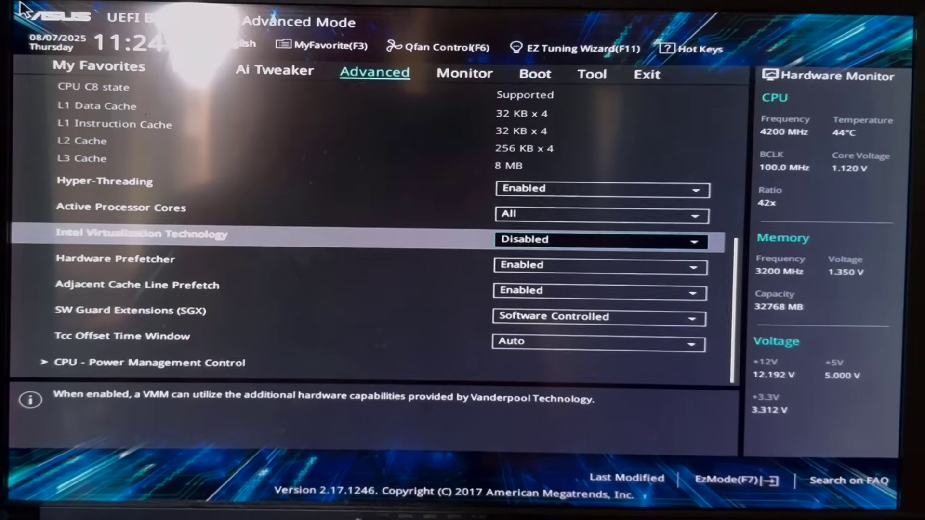
{"action": "key", "text": "Down"}
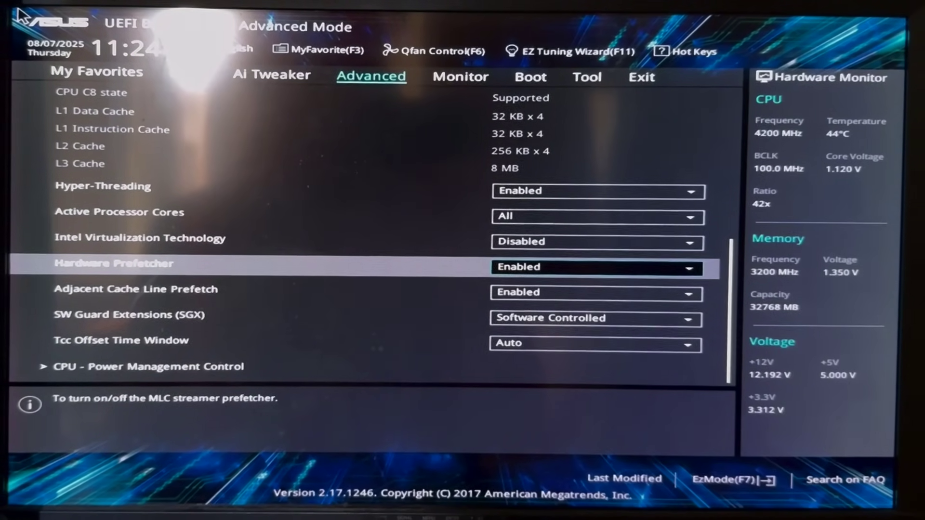
{"action": "key", "text": "Down"}
{"action": "key", "text": "Down"}
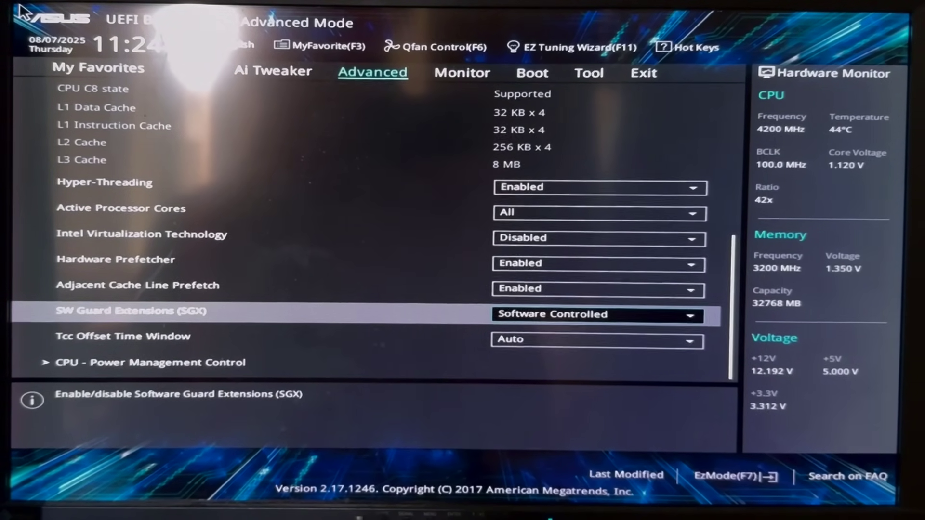
{"action": "key", "text": "Down"}
{"action": "key", "text": "Down"}
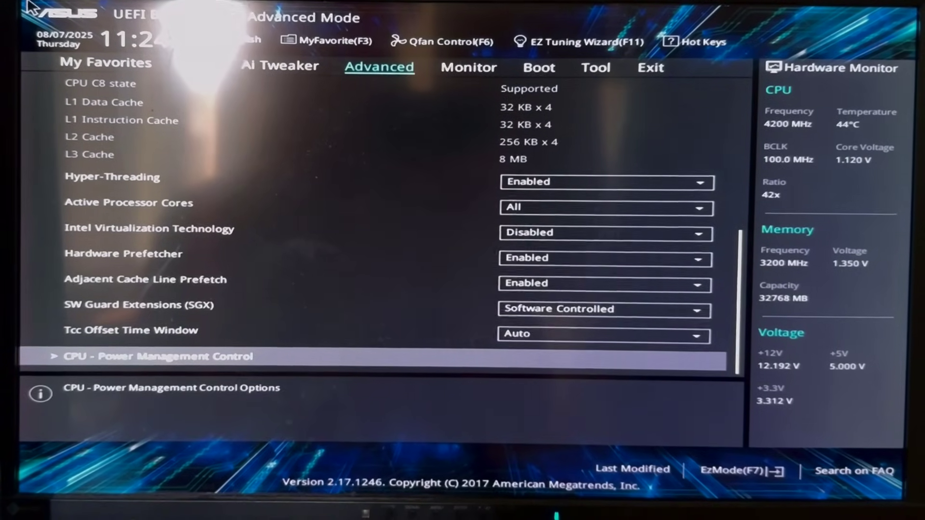
Step: Inspect the SpeedStep, Turbo Mode, CPU C-states and CFG Lock options under CPU - Power Management Control
{"action": "key", "text": "Return"}
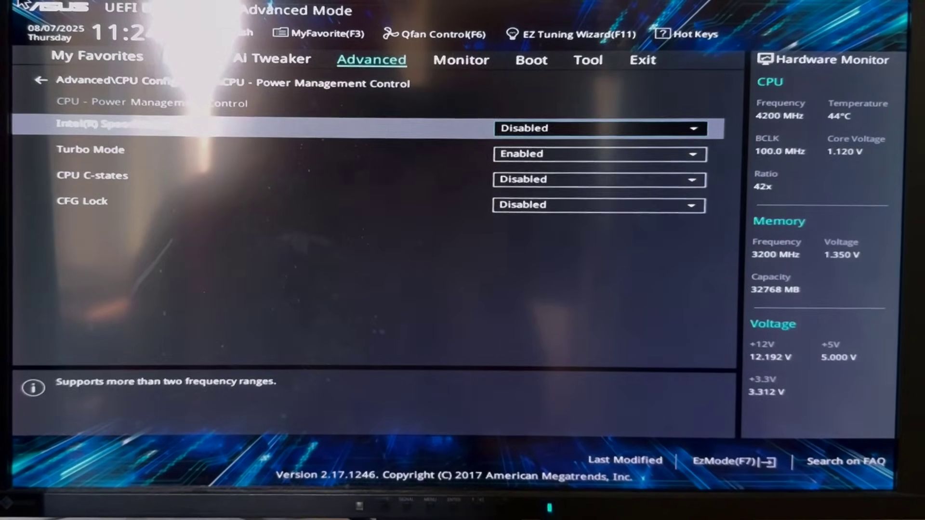
{"action": "key", "text": "Down"}
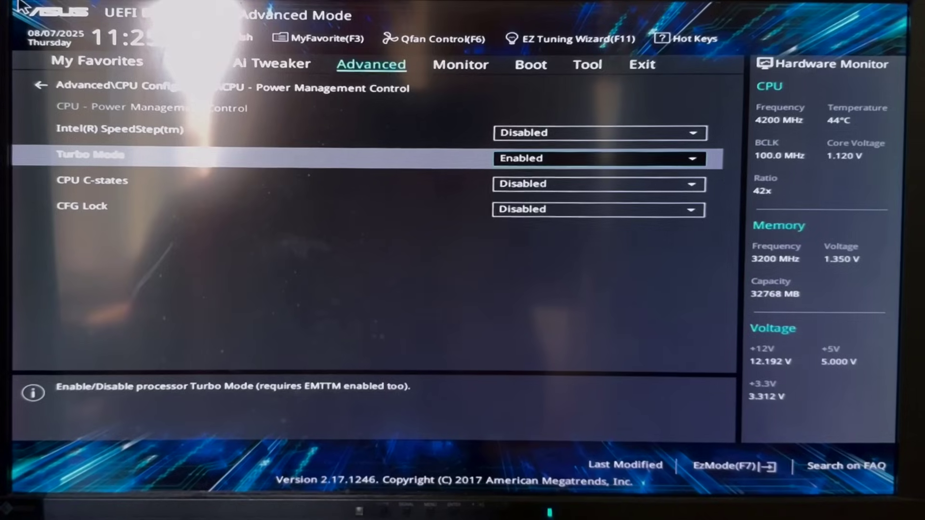
{"action": "key", "text": "Down"}
{"action": "key", "text": "Down"}
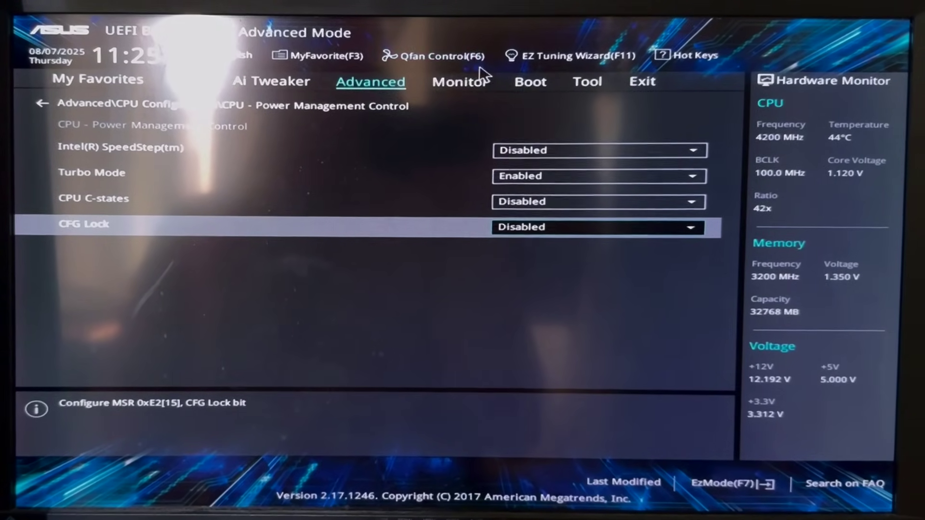
Step: Inspect the BIOS boot settings, covering Fast Boot, the CSM options and the Secure Boot OS Type
{"action": "left_click", "coordinate": [530, 82]}
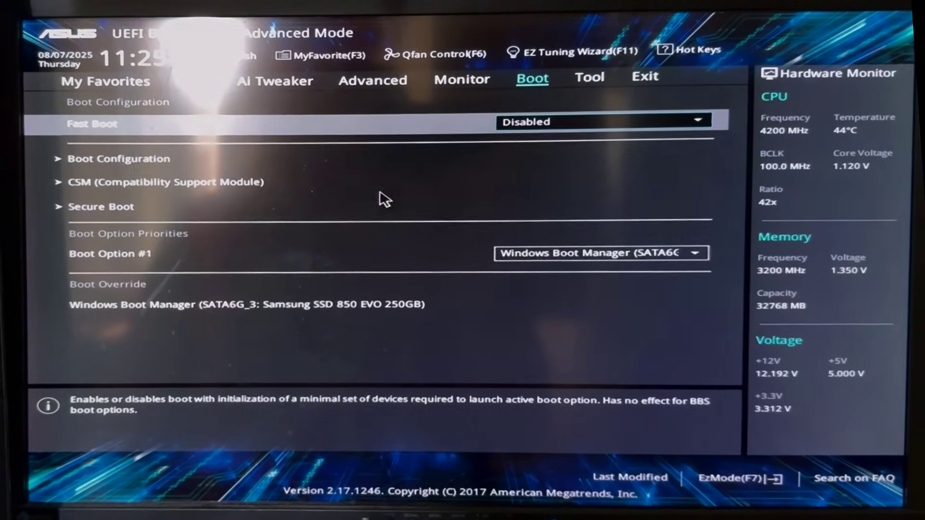
{"action": "left_click", "coordinate": [392, 181]}
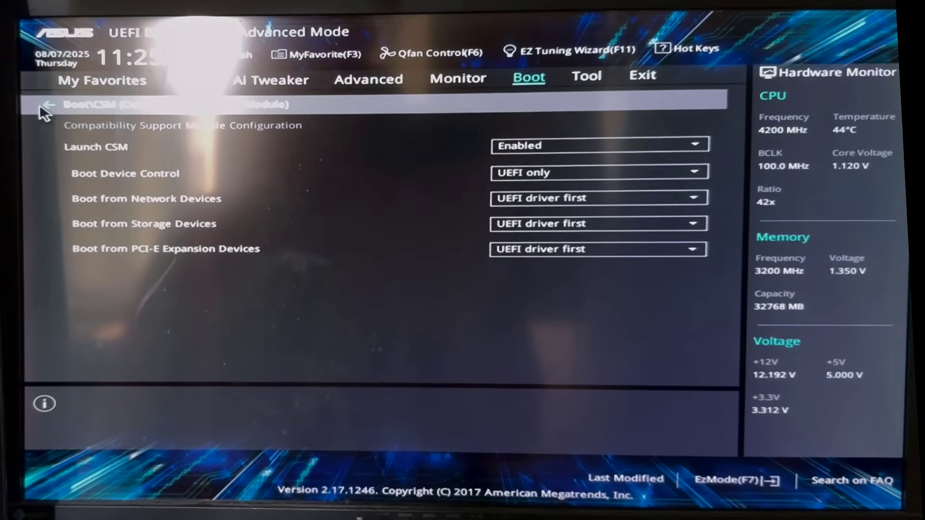
{"action": "left_click", "coordinate": [42, 105]}
{"action": "left_click", "coordinate": [153, 208]}
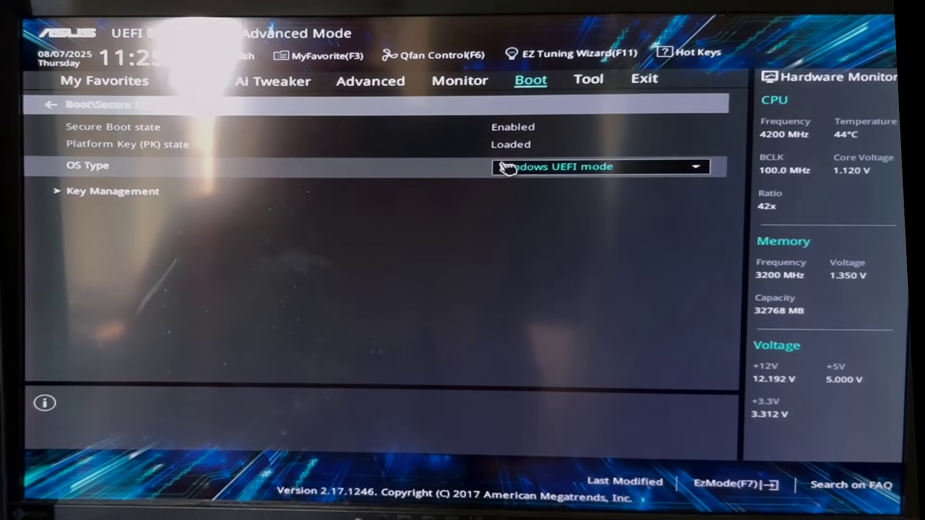
{"action": "left_click", "coordinate": [506, 168]}
{"action": "left_click", "coordinate": [424, 157]}
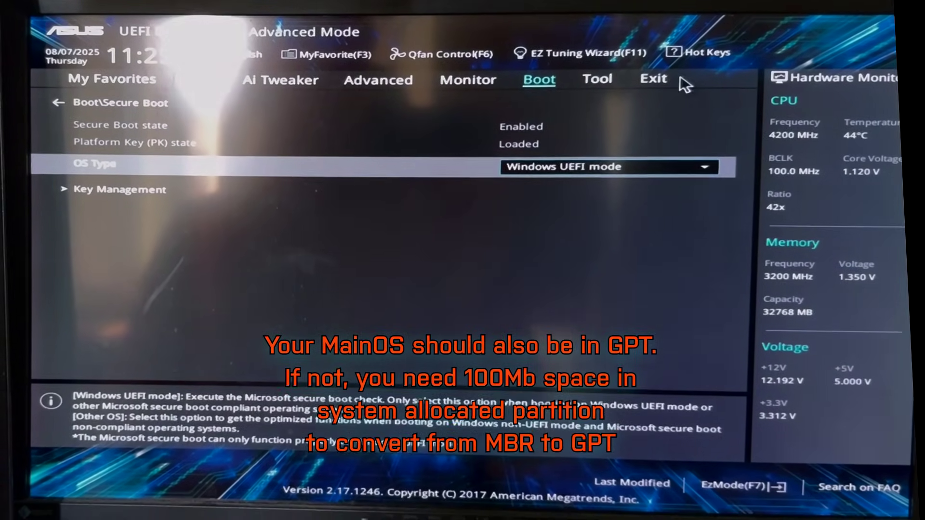
Step: Save the BIOS configuration and reset, and start Battlefield 6 Open Beta
{"action": "left_click", "coordinate": [653, 80]}
{"action": "left_click", "coordinate": [526, 131]}
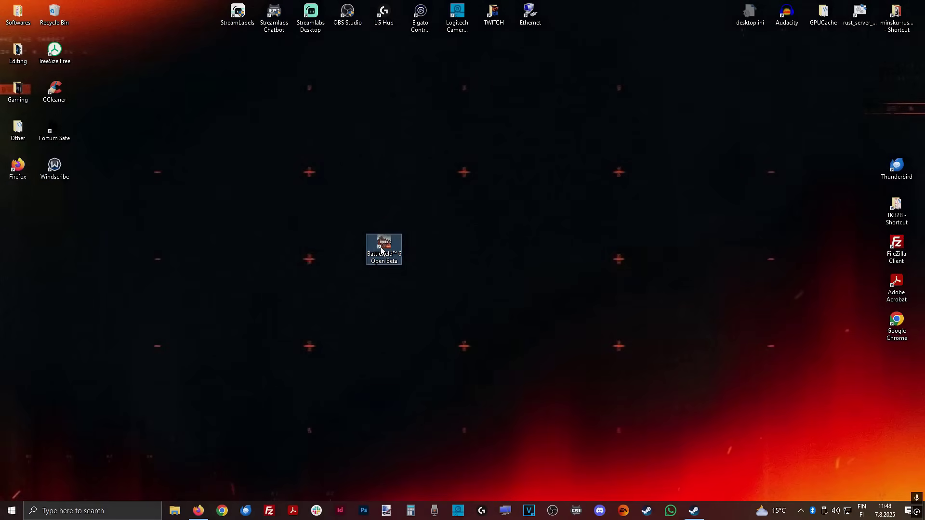
{"action": "double_click", "coordinate": [382, 247]}
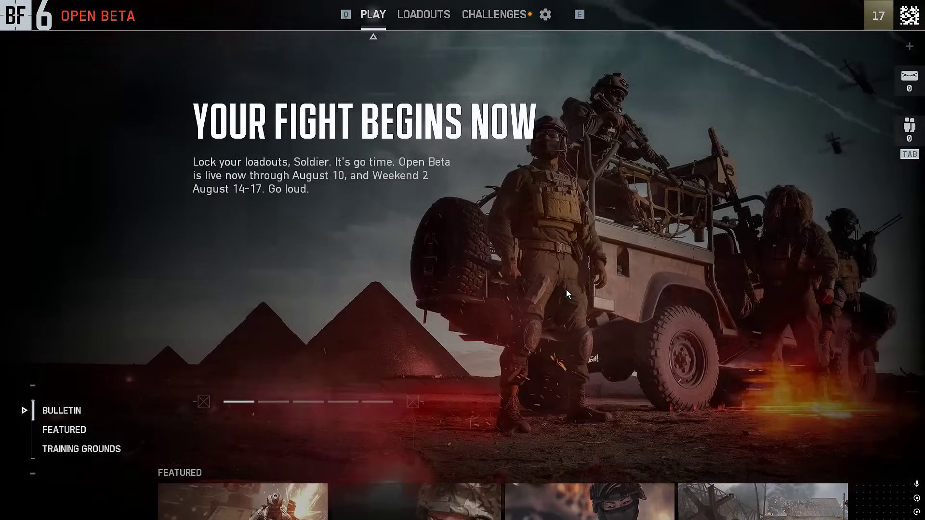
Step: Set the game's graphics Sharpness to 76.5 and check the camera settings for motion blur, chromatic aberration, vignette and film grain
{"action": "left_click", "coordinate": [545, 15]}
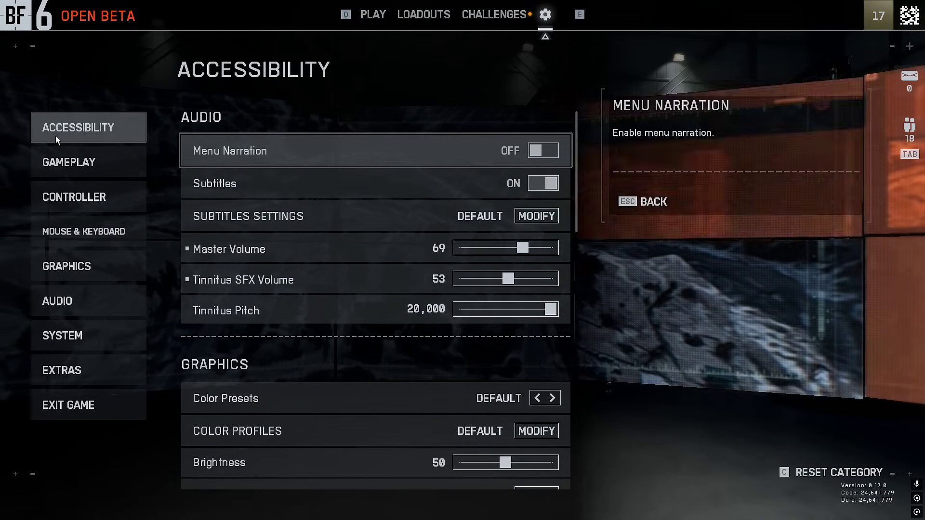
{"action": "left_click", "coordinate": [96, 264]}
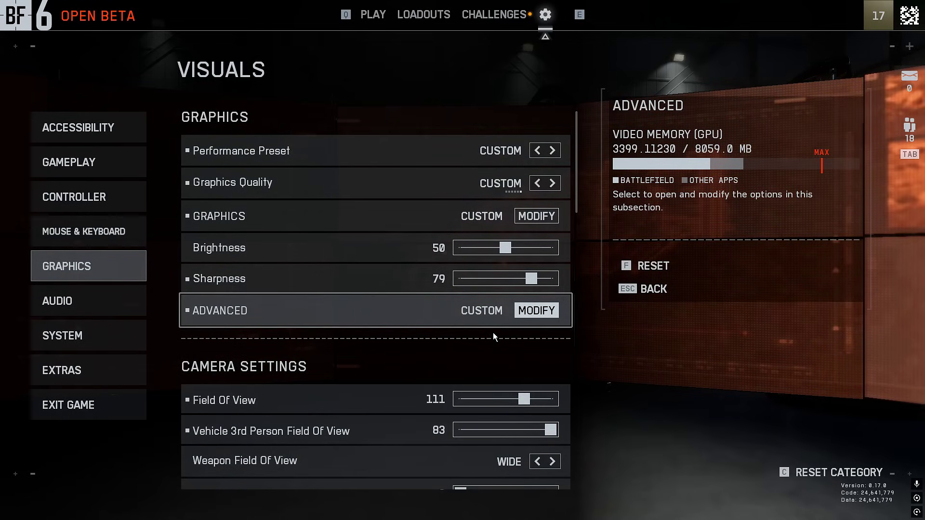
{"action": "left_click_drag", "start_coordinate": [530, 279], "coordinate": [536, 279]}
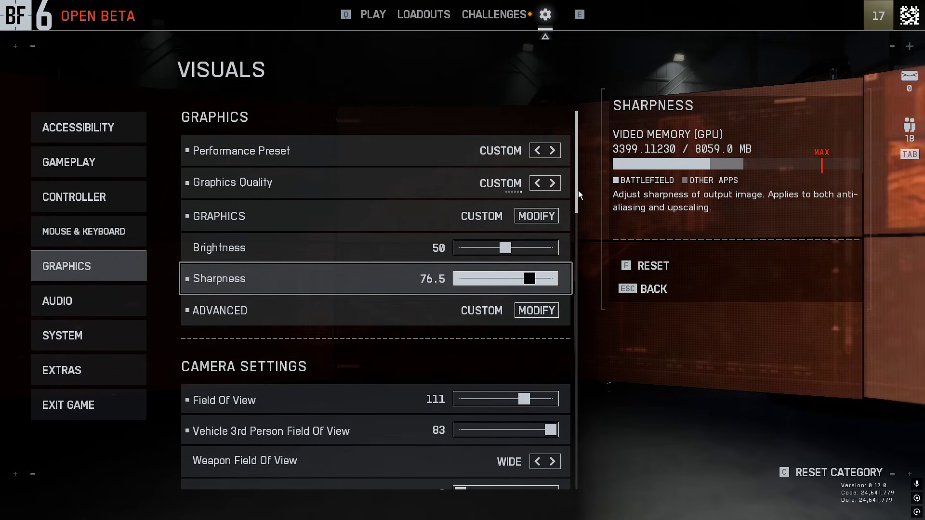
{"action": "scroll", "coordinate": [578, 202], "scroll_direction": "down", "scroll_amount": 5}
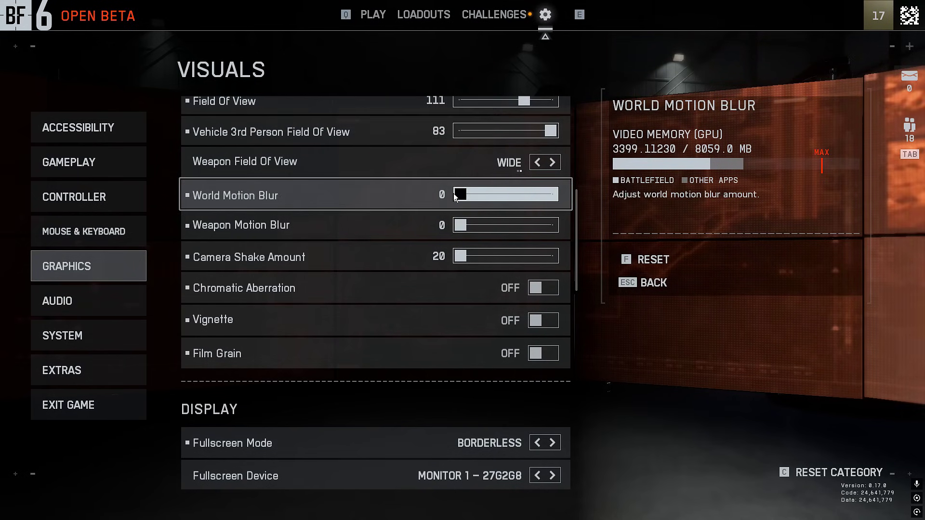
{"action": "left_click", "coordinate": [468, 226]}
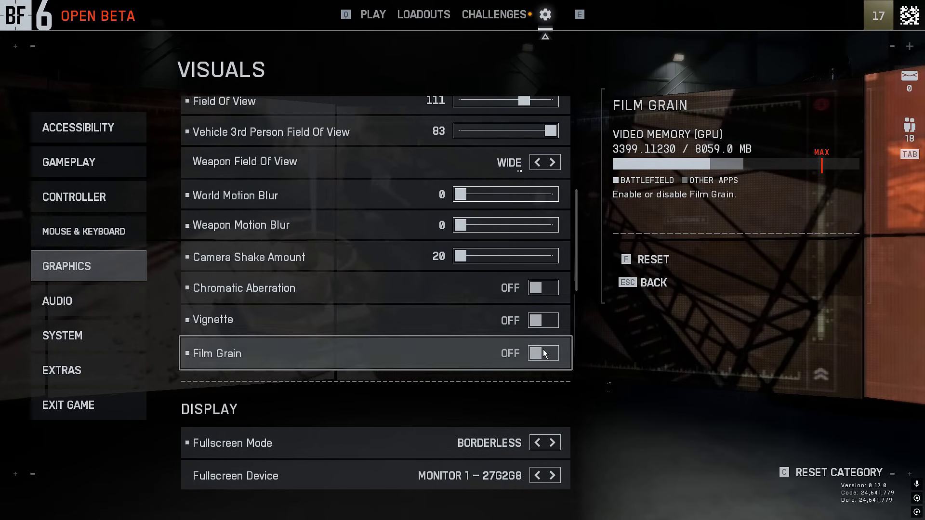
Step: Cycle the display's Fullscreen Mode through Windowed and Fullscreen back to Borderless
{"action": "left_click_drag", "start_coordinate": [576, 275], "coordinate": [575, 345]}
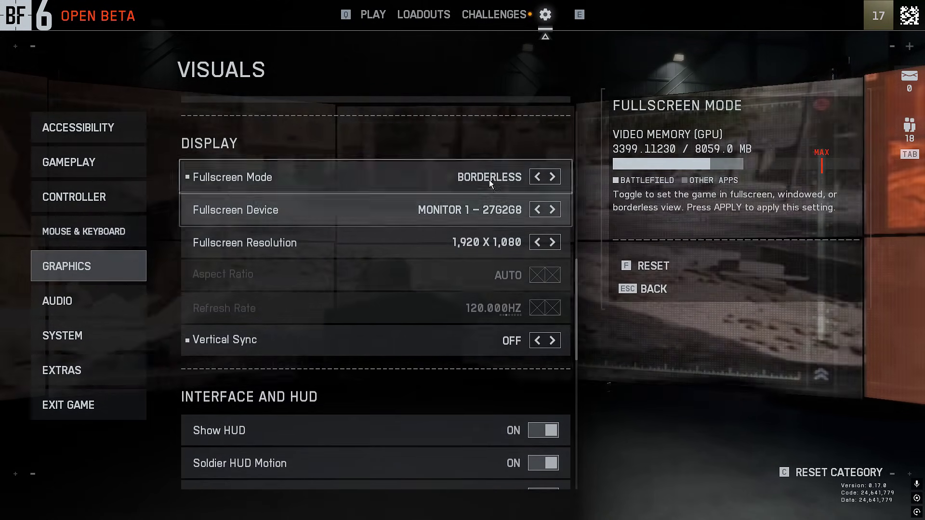
{"action": "left_click", "coordinate": [553, 177]}
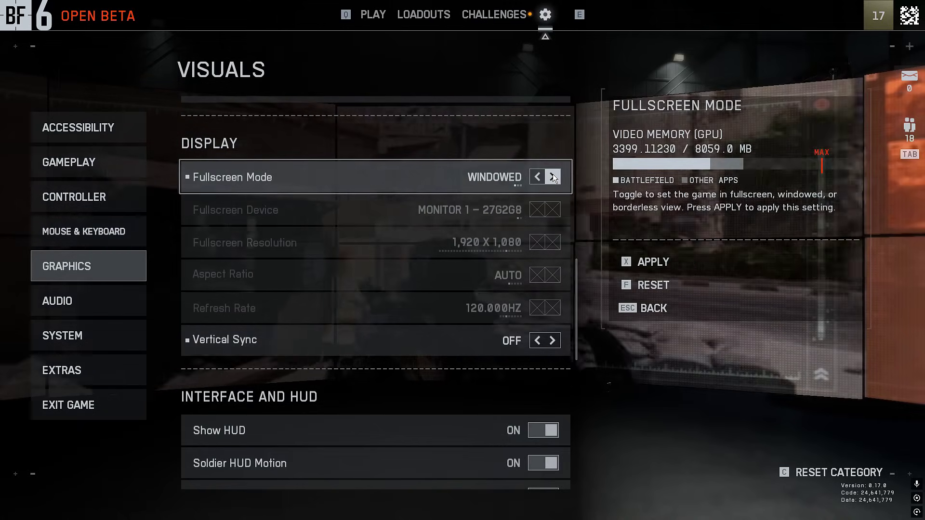
{"action": "left_click", "coordinate": [553, 177]}
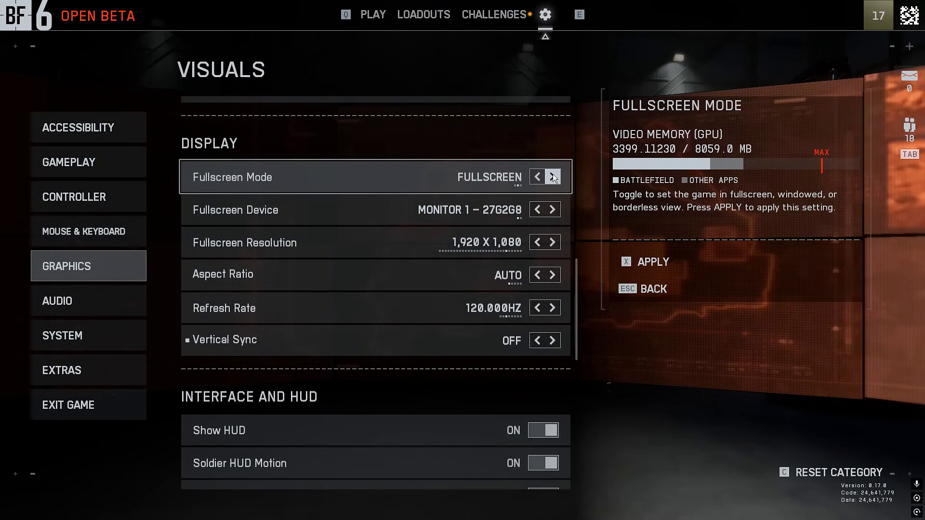
{"action": "left_click", "coordinate": [553, 177]}
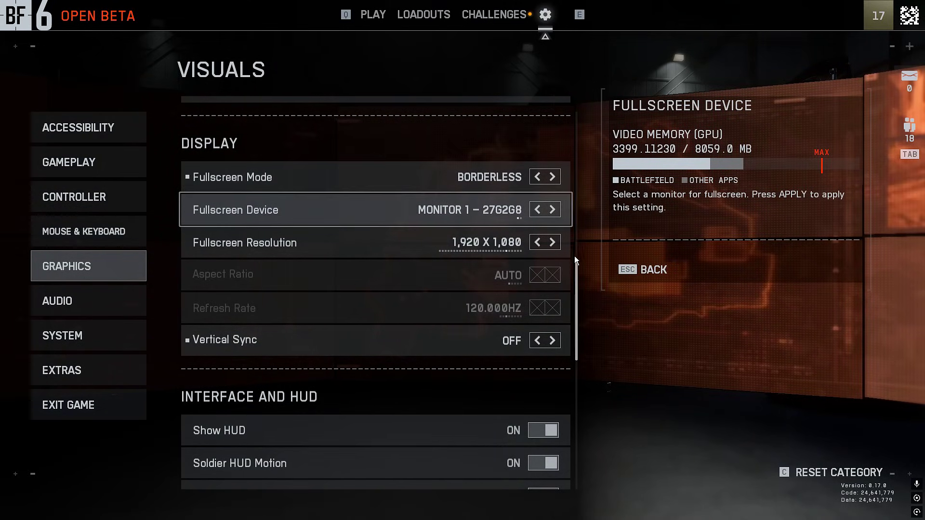
Step: Review the Vertical Sync, Interface and HUD, Icons & Indicators and Chat settings
{"action": "scroll", "coordinate": [575, 274], "scroll_direction": "down", "scroll_amount": 3}
{"action": "scroll", "coordinate": [575, 300], "scroll_direction": "down", "scroll_amount": 3}
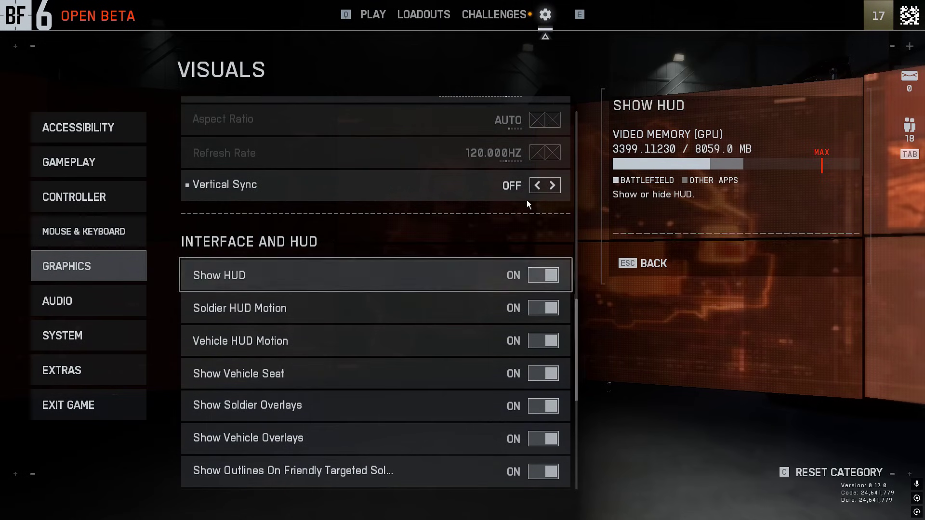
{"action": "left_click_drag", "start_coordinate": [577, 305], "coordinate": [573, 406]}
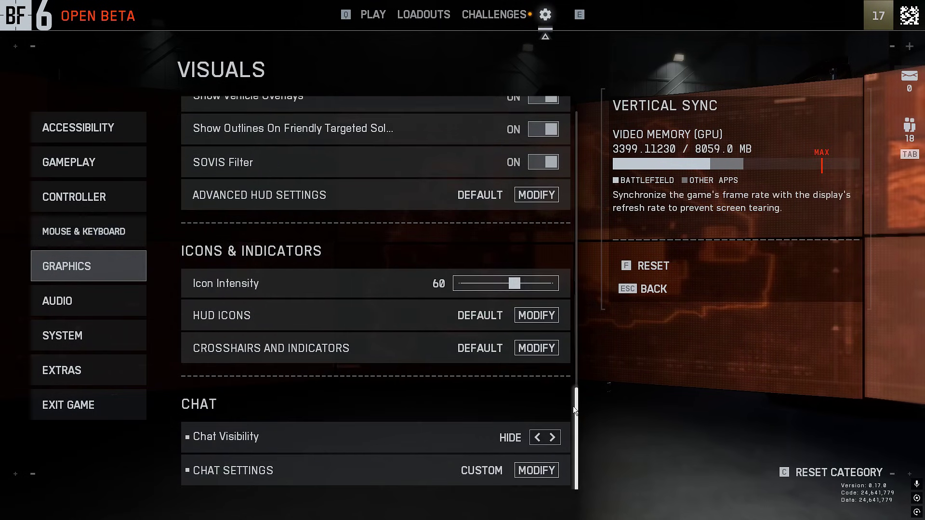
Step: Review the custom graphics quality settings, from Texture Quality to High Fidelity Objects Amount, and leave the subsection
{"action": "left_click_drag", "start_coordinate": [580, 359], "coordinate": [577, 93]}
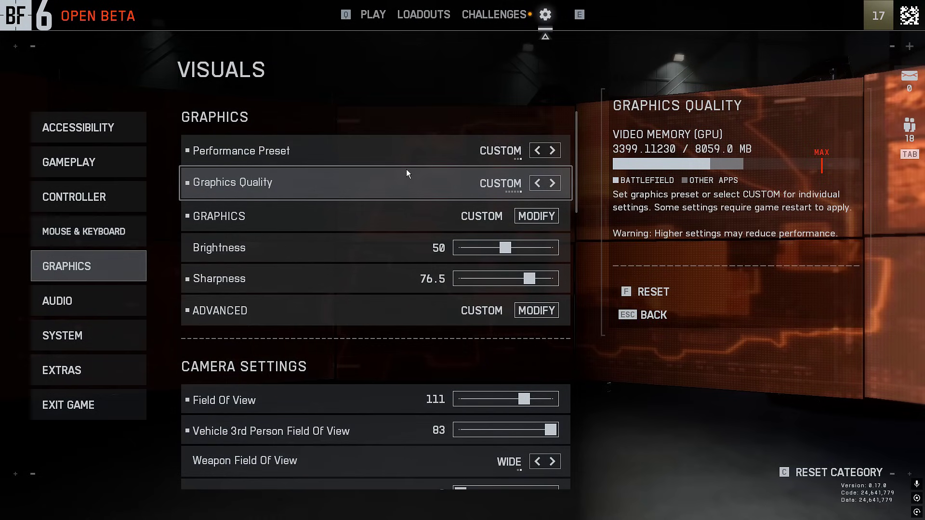
{"action": "left_click", "coordinate": [539, 217]}
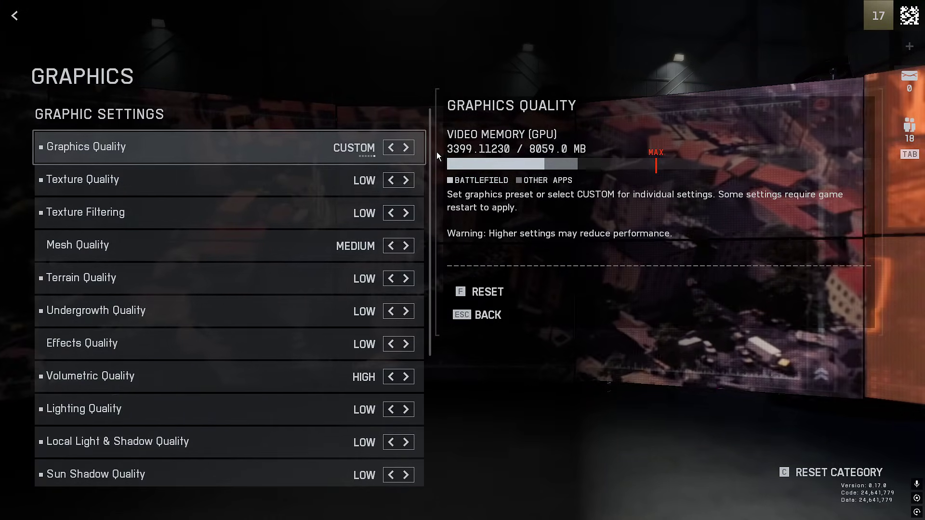
{"action": "left_click_drag", "start_coordinate": [429, 141], "coordinate": [422, 360]}
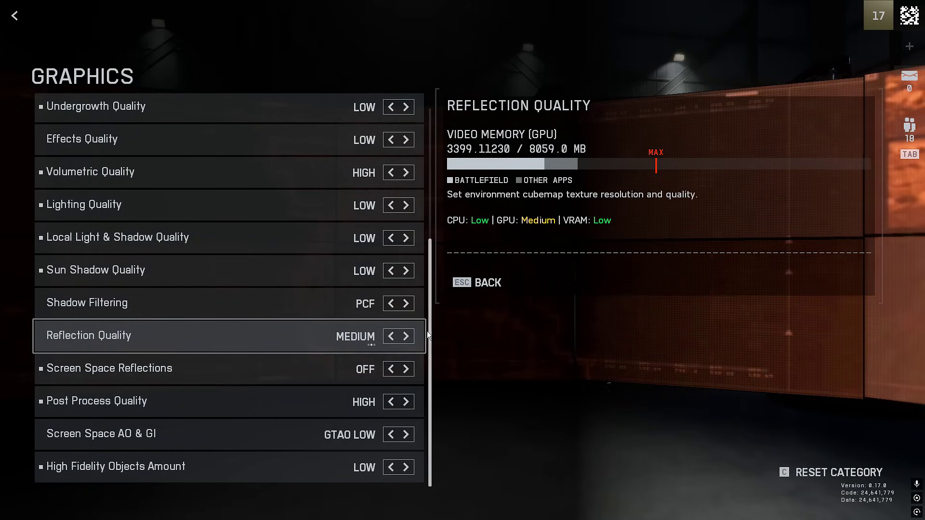
{"action": "scroll", "coordinate": [400, 338], "scroll_direction": "up", "scroll_amount": 5}
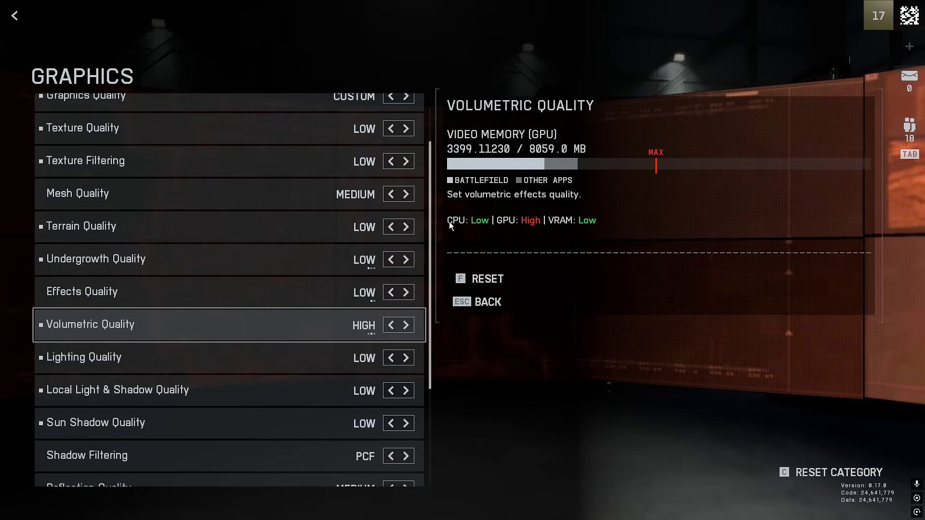
{"action": "left_click_drag", "start_coordinate": [429, 238], "coordinate": [426, 178]}
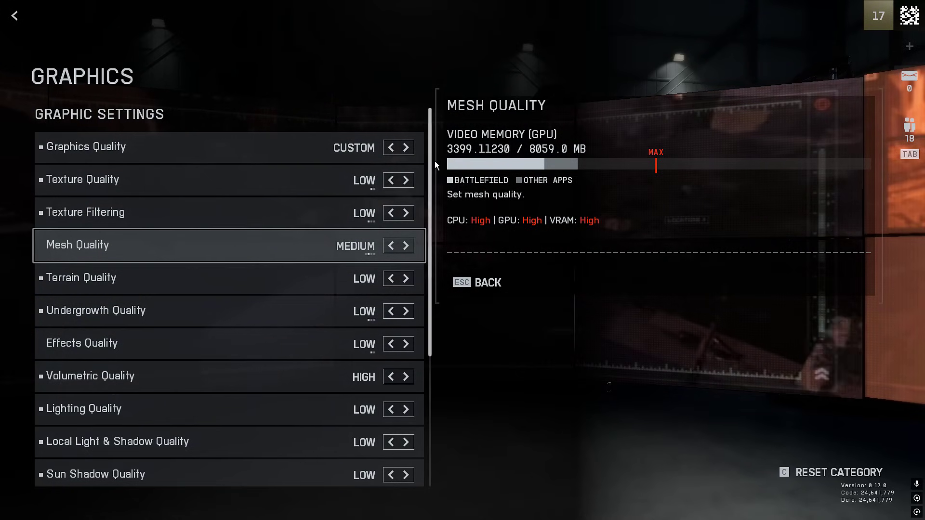
{"action": "key", "text": "Escape"}
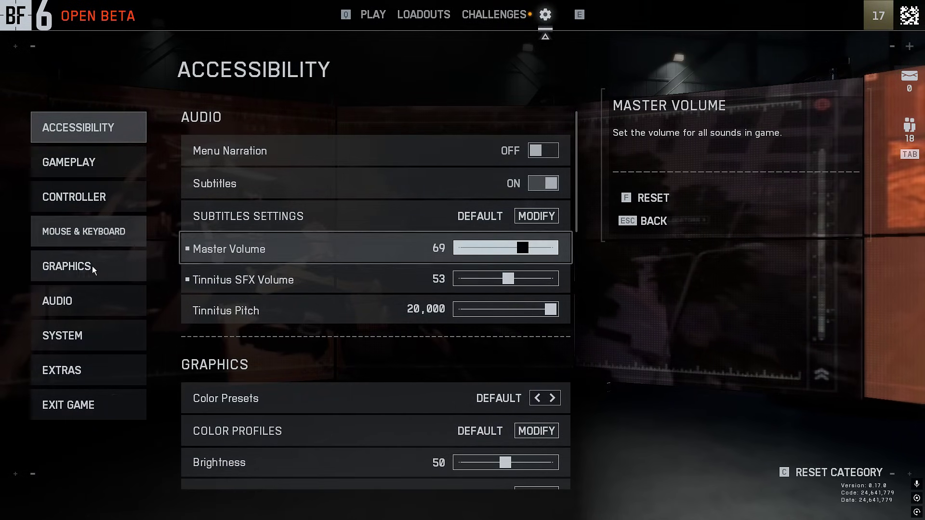
Step: Set the Fixed Resolution Scale to 90 in the advanced graphics settings and check the Frame Rate Limit
{"action": "left_click", "coordinate": [92, 267]}
{"action": "left_click", "coordinate": [531, 308]}
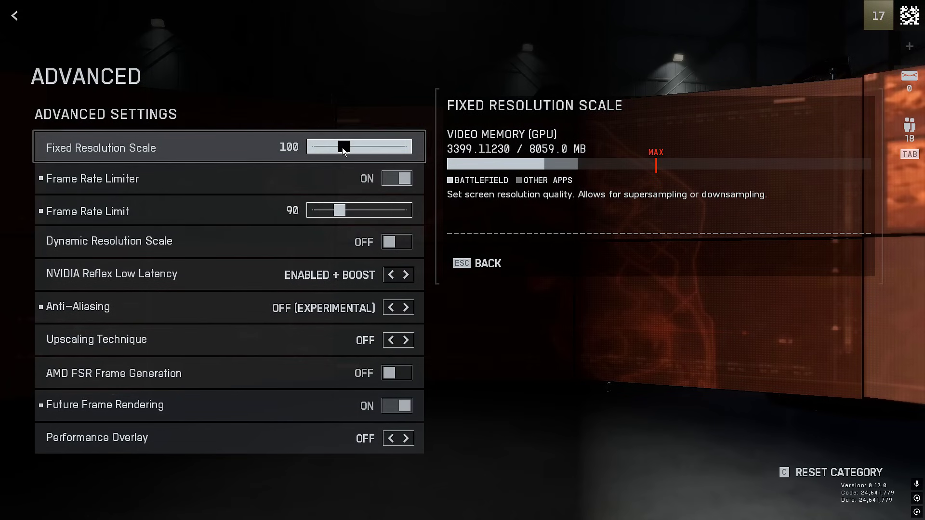
{"action": "mouse_move", "coordinate": [345, 148]}
{"action": "left_mouse_down"}
{"action": "mouse_move", "coordinate": [333, 149]}
{"action": "mouse_move", "coordinate": [337, 164]}
{"action": "left_mouse_up"}
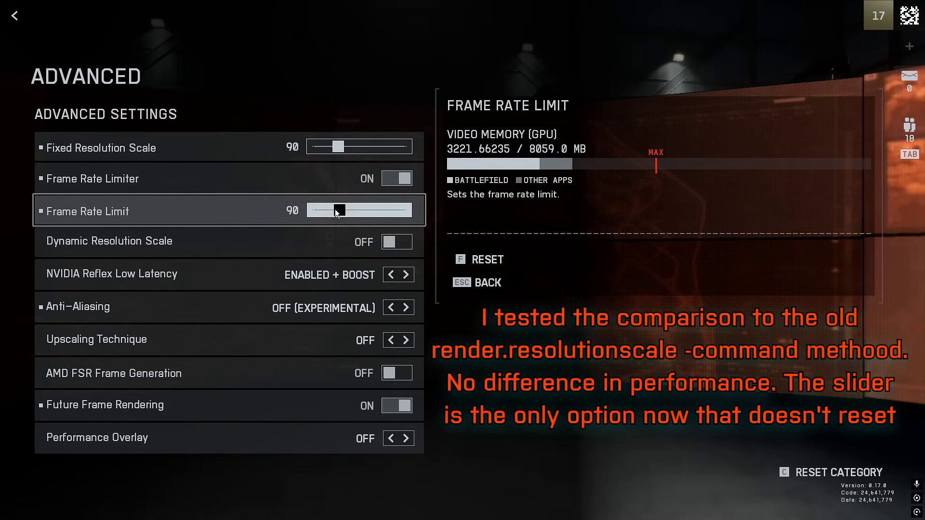
{"action": "left_click_drag", "start_coordinate": [335, 210], "coordinate": [335, 211]}
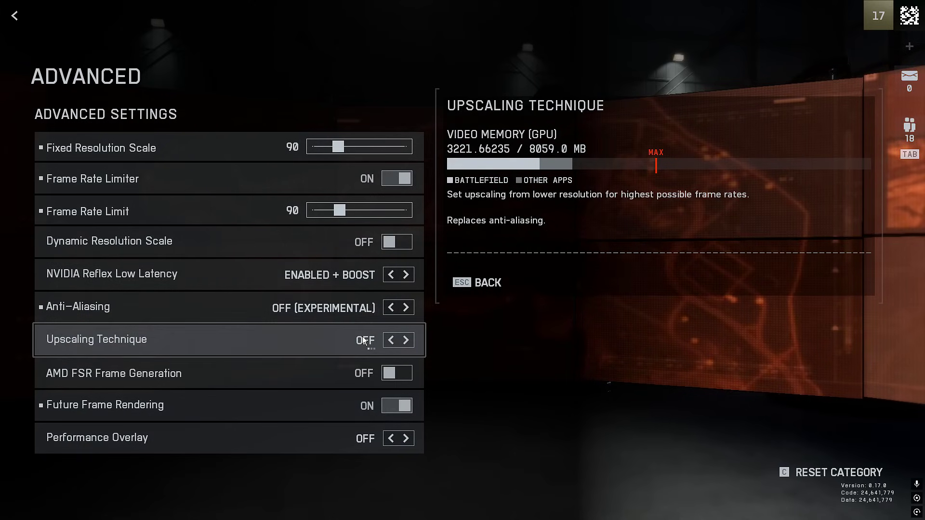
Step: Cycle the Upscaling Technique through its options, including FSR and XESS
{"action": "left_click", "coordinate": [407, 341]}
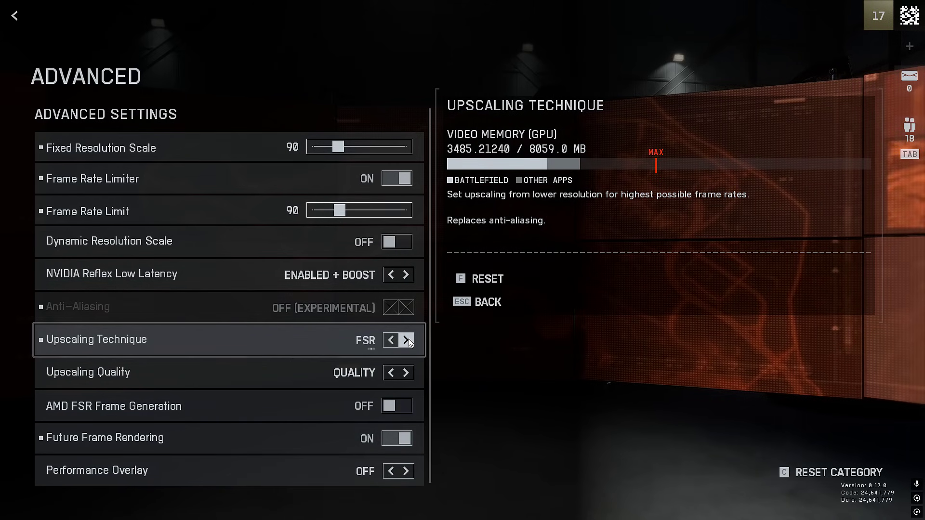
{"action": "left_click", "coordinate": [406, 341]}
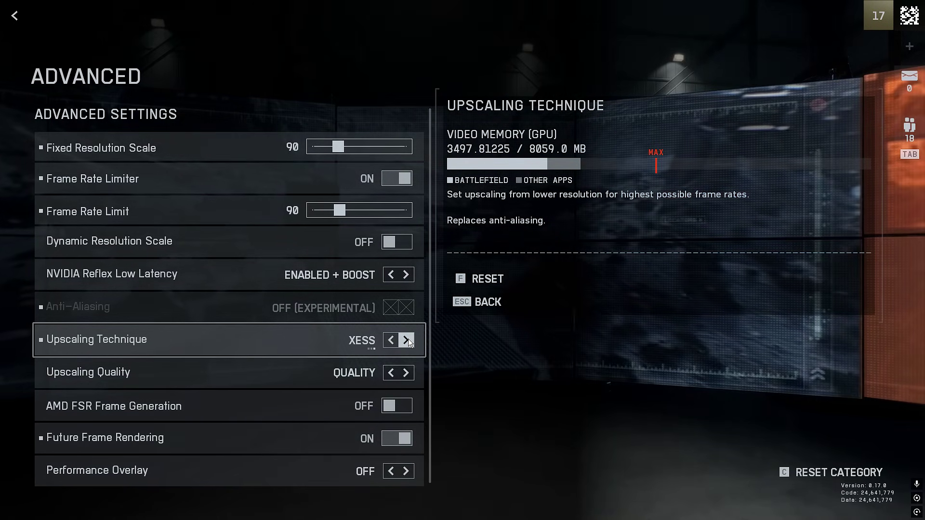
{"action": "left_click", "coordinate": [407, 340]}
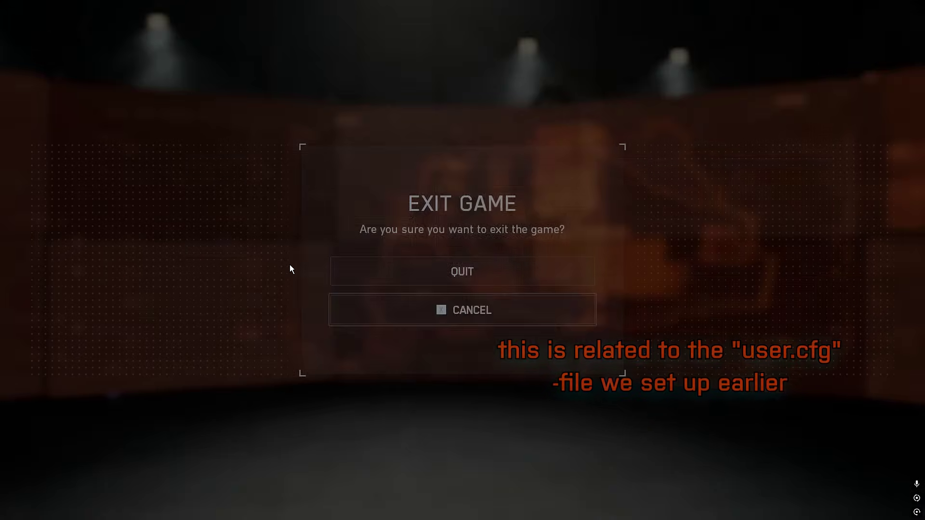
Step: Quit the game and switch to File Explorer to open the BattlefieldGameData.CH1-qol.Win32 folder in AppData\Local
{"action": "left_click", "coordinate": [462, 272]}
{"action": "left_click", "coordinate": [176, 511]}
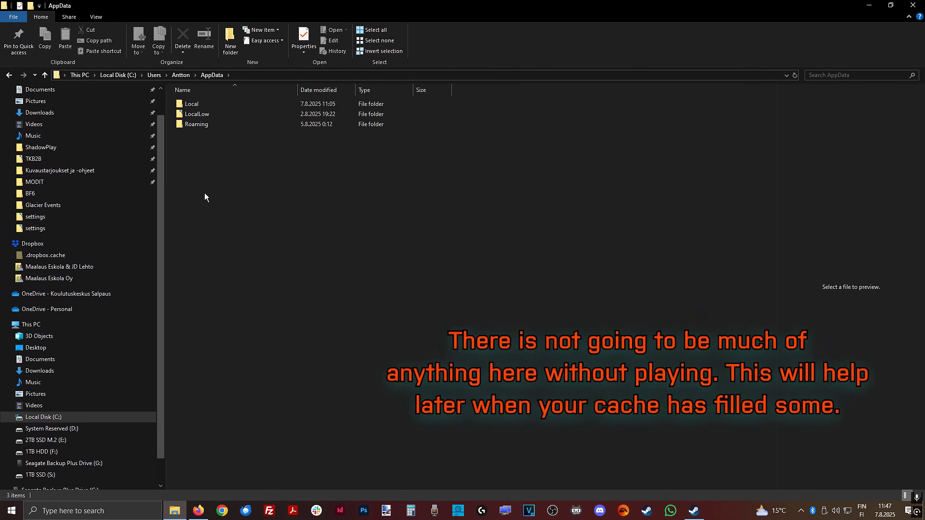
{"action": "left_click", "coordinate": [74, 79]}
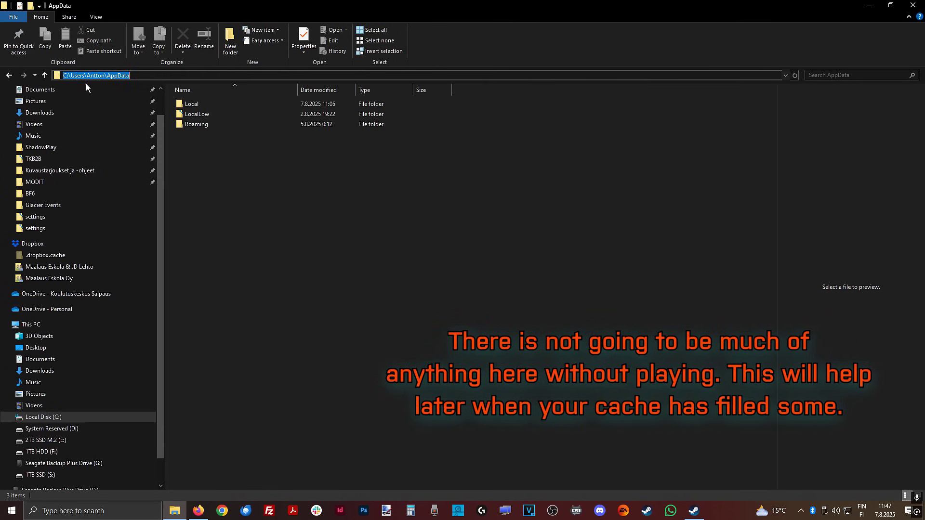
{"action": "left_click", "coordinate": [255, 161]}
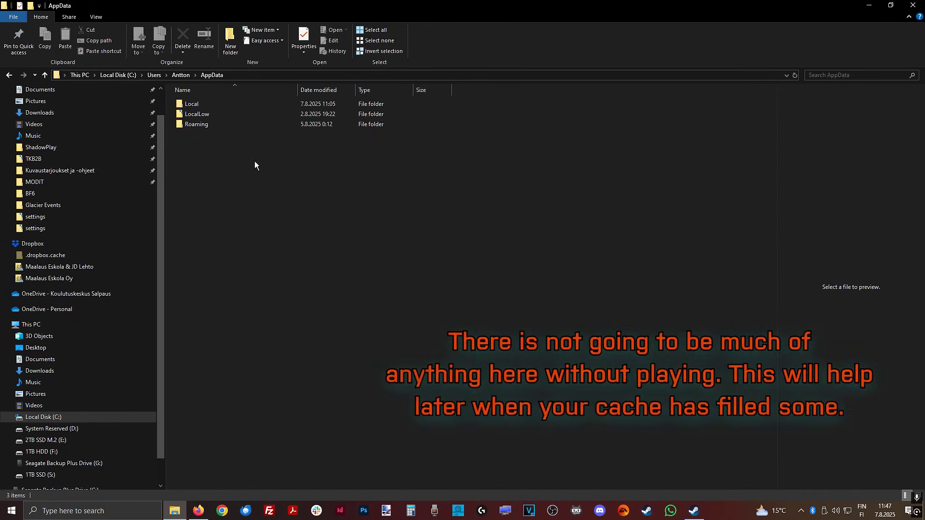
{"action": "double_click", "coordinate": [204, 99]}
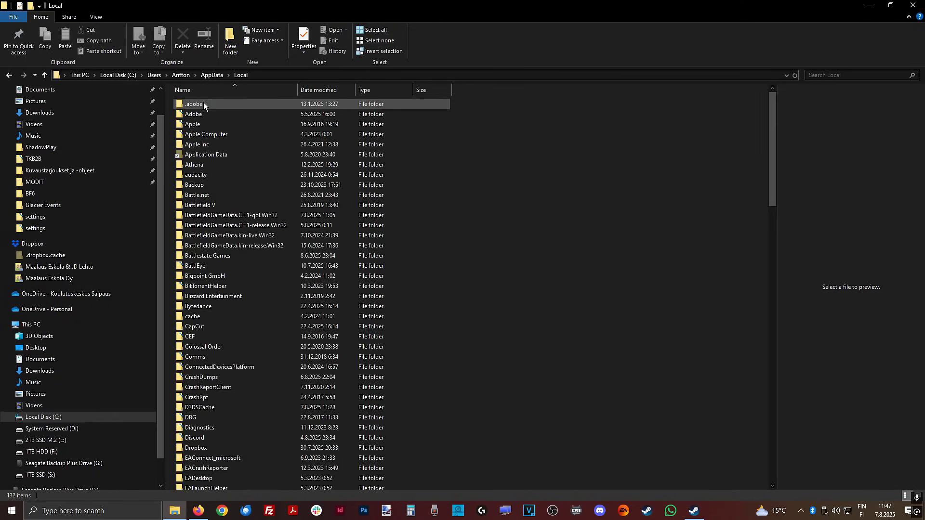
{"action": "double_click", "coordinate": [263, 214]}
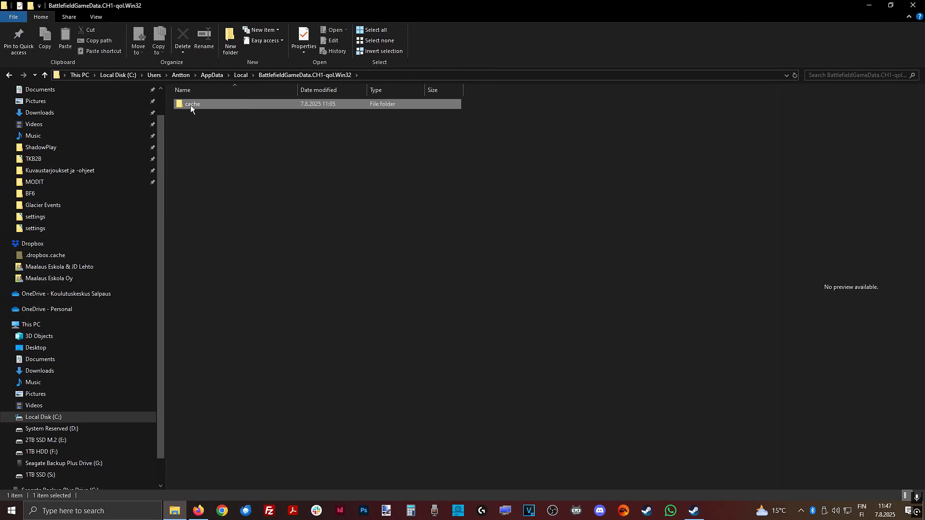
Step: Delete all files inside the cache folder of BattlefieldGameData.CH1-qol.Win32
{"action": "double_click", "coordinate": [190, 105]}
{"action": "left_click", "coordinate": [218, 125]}
{"action": "key", "text": "ctrl+a"}
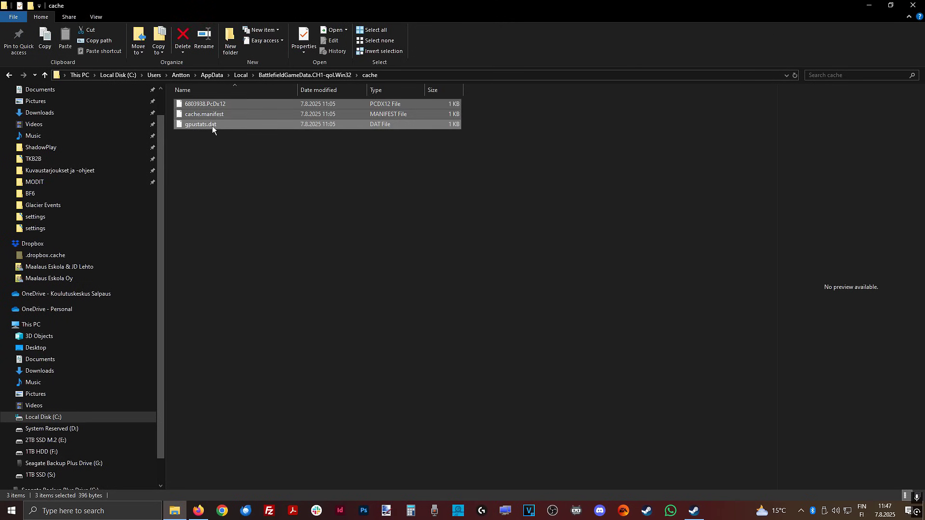
{"action": "key", "text": "Delete"}
{"action": "key", "text": "Return"}
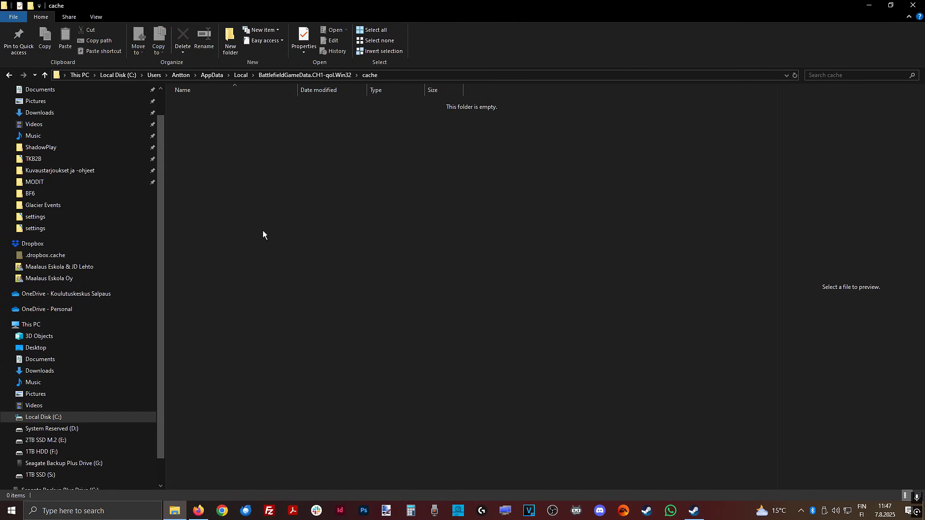
Step: Go back to AppData\Local and open the Battlefield 6 Open Beta folder inside Temp
{"action": "left_click", "coordinate": [241, 76]}
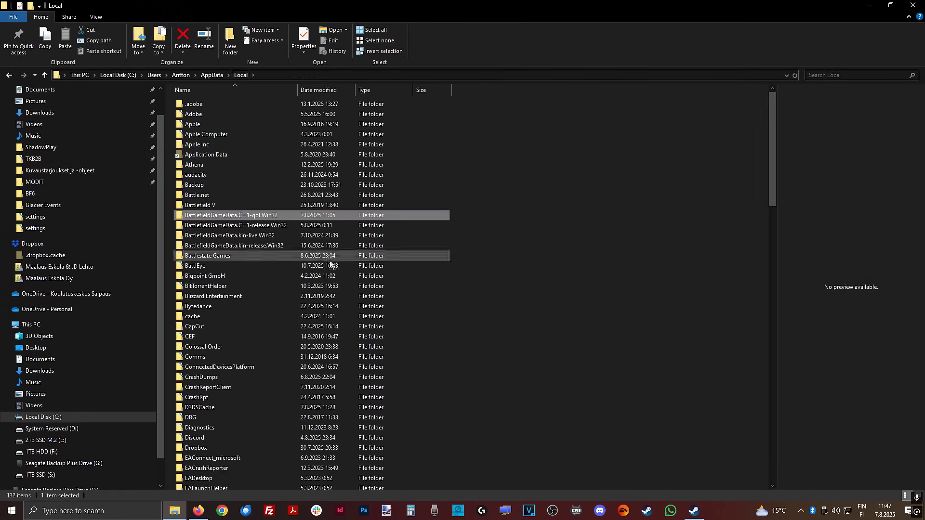
{"action": "left_click_drag", "start_coordinate": [774, 155], "coordinate": [781, 380]}
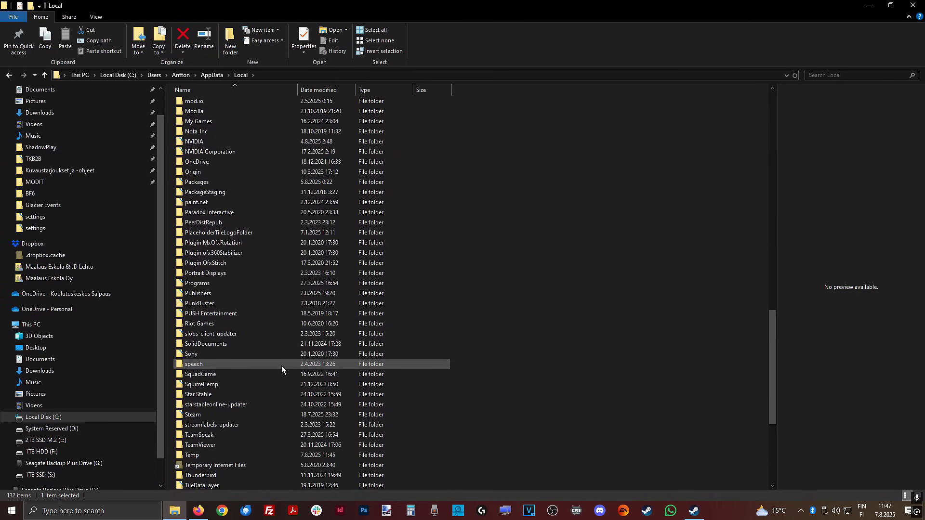
{"action": "scroll", "coordinate": [275, 362], "scroll_direction": "down", "scroll_amount": 3}
{"action": "double_click", "coordinate": [215, 373]}
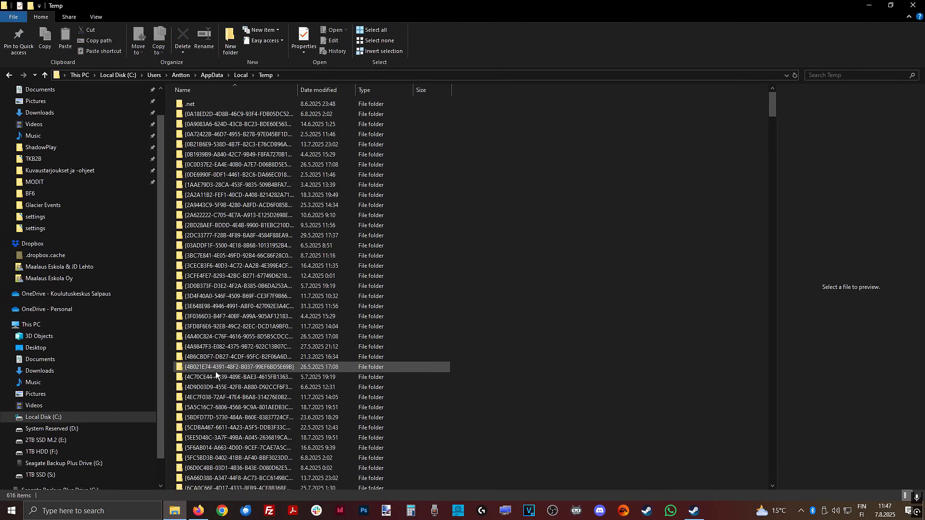
{"action": "left_click", "coordinate": [243, 91]}
{"action": "left_click", "coordinate": [243, 92]}
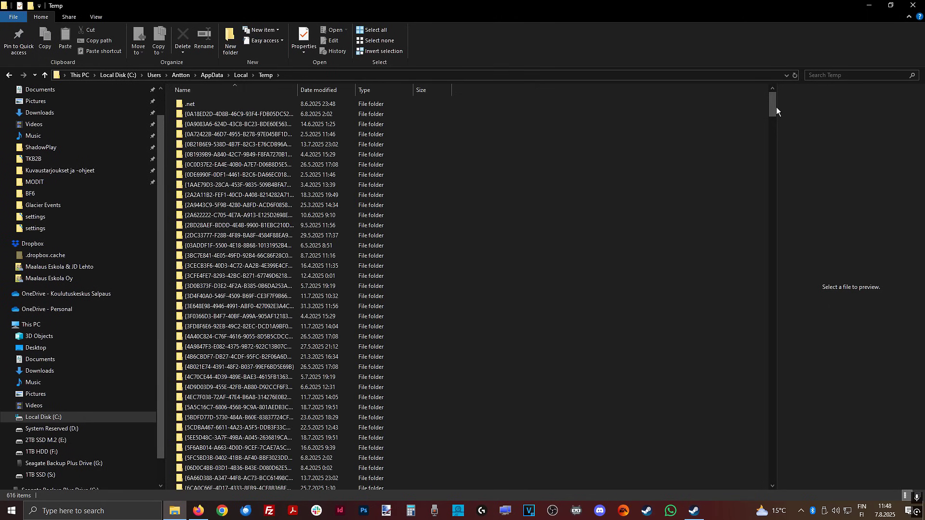
{"action": "left_click_drag", "start_coordinate": [774, 107], "coordinate": [765, 247]}
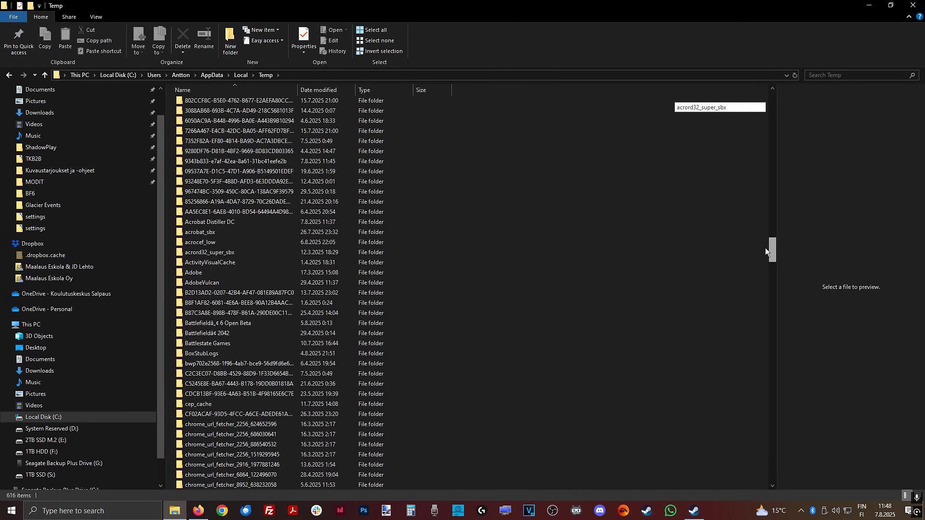
{"action": "double_click", "coordinate": [233, 323]}
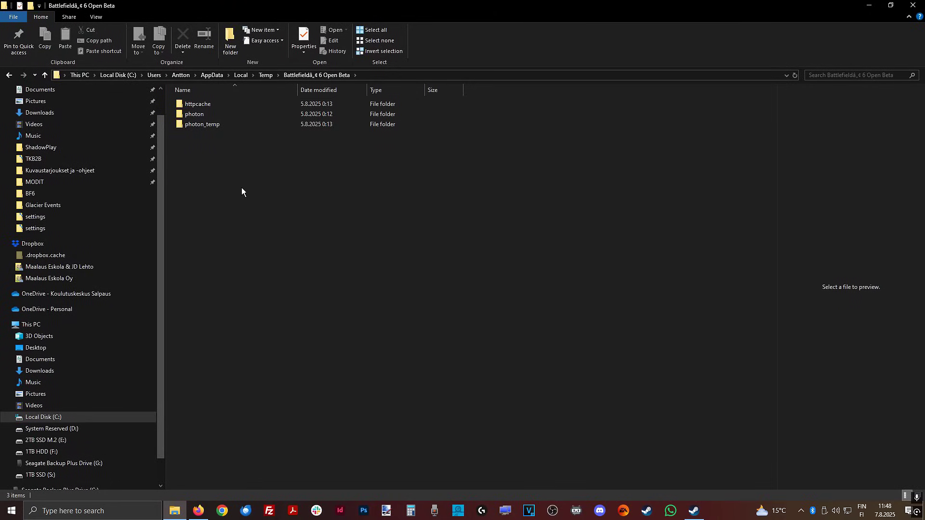
Step: Delete the httpcache, photon and photon_temp folders from the Battlefield 6 Open Beta temp folder
{"action": "left_click", "coordinate": [218, 124]}
{"action": "key", "text": "ctrl+a"}
{"action": "key", "text": "Delete"}
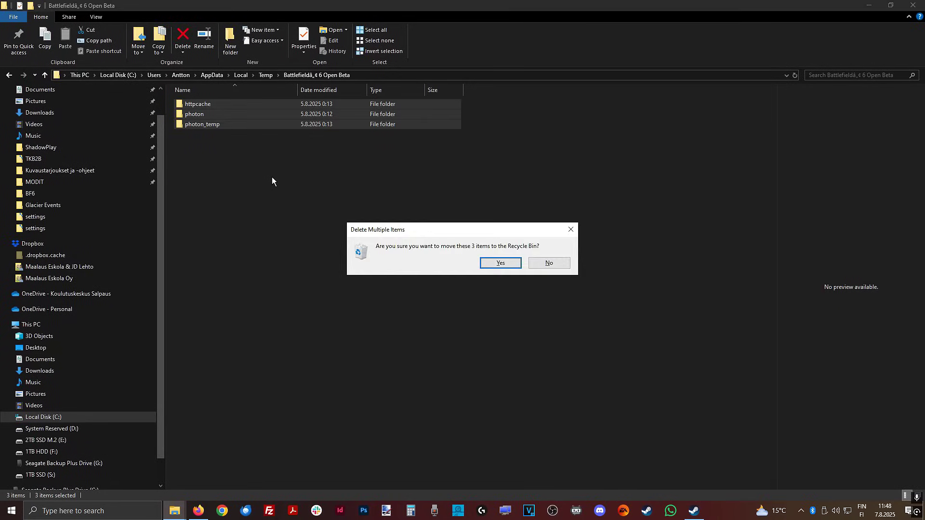
{"action": "key", "text": "Return"}
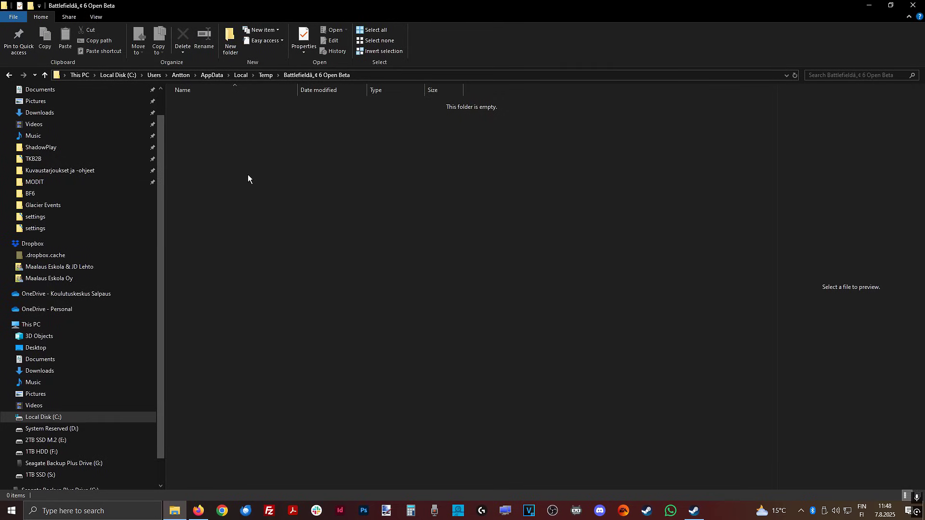
Step: Switch to the NVIDIA App to check the installed graphics driver version, and close it and File Explorer
{"action": "left_click", "coordinate": [804, 510]}
{"action": "right_click", "coordinate": [770, 491]}
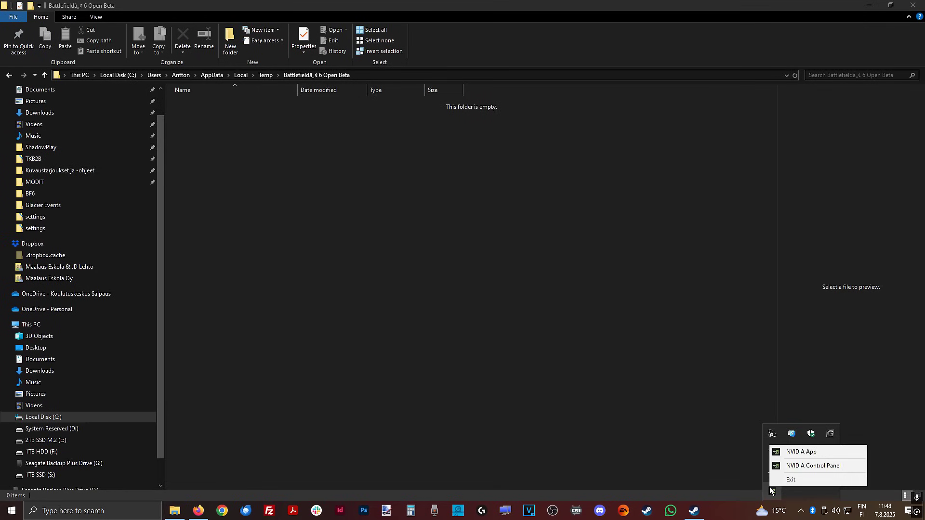
{"action": "left_click", "coordinate": [808, 465]}
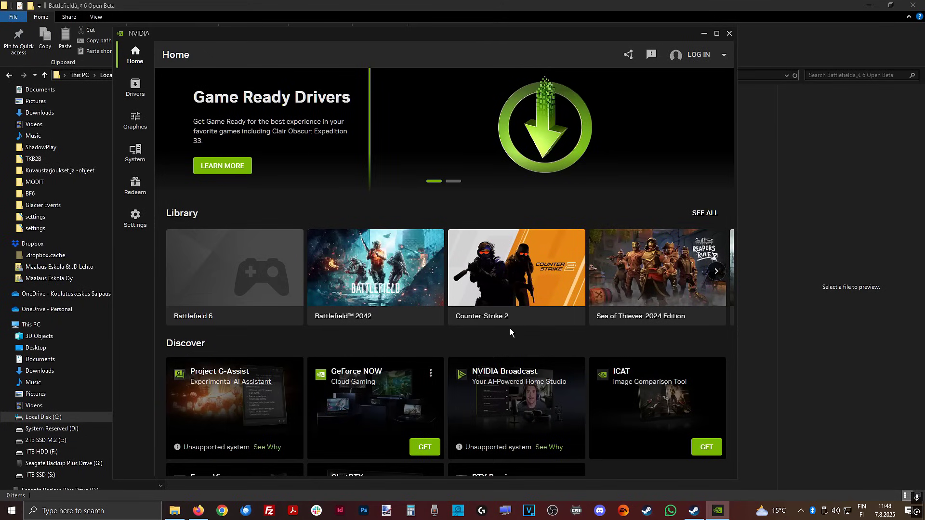
{"action": "left_click", "coordinate": [137, 89]}
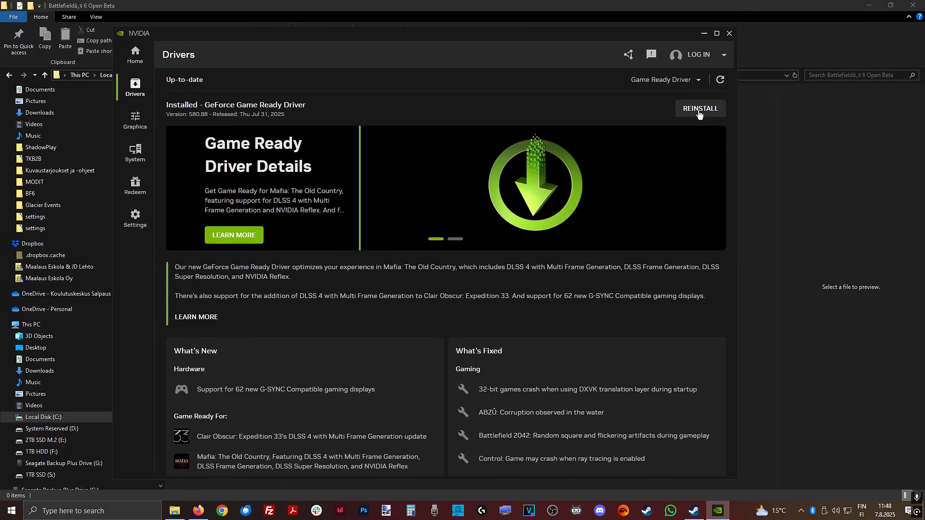
{"action": "left_click", "coordinate": [730, 34]}
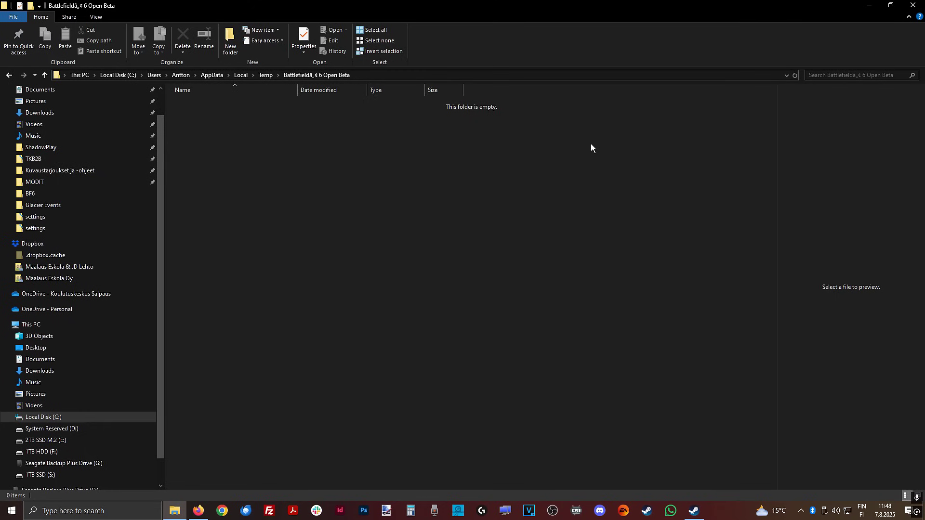
{"action": "left_click", "coordinate": [905, 9]}
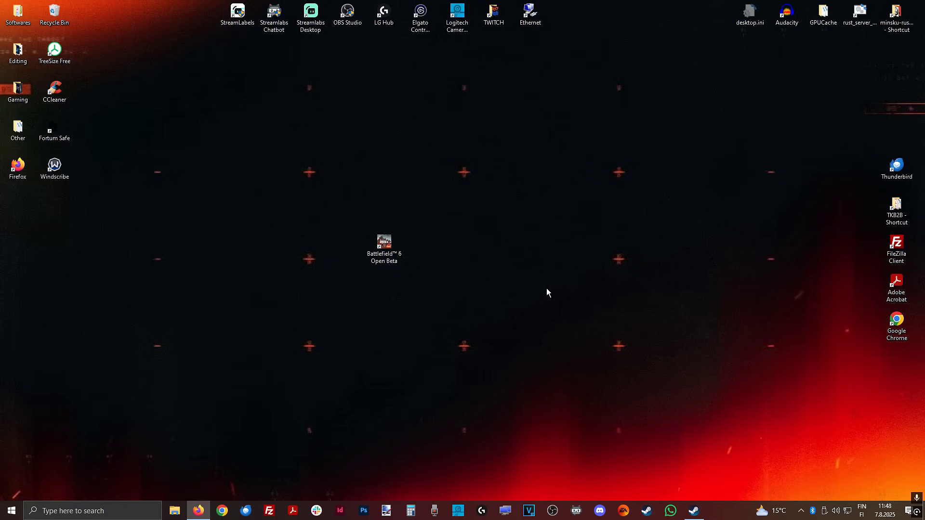
{"action": "key", "text": "alt+F9"}
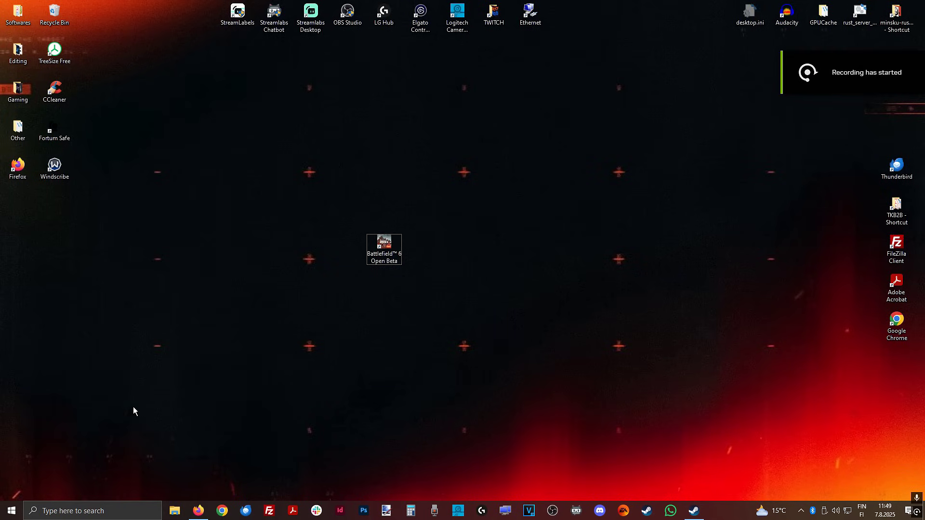
Step: Search Windows for cleanmgr.exe and launch Disk Cleanup
{"action": "left_click", "coordinate": [97, 511]}
{"action": "type", "text": "clea"}
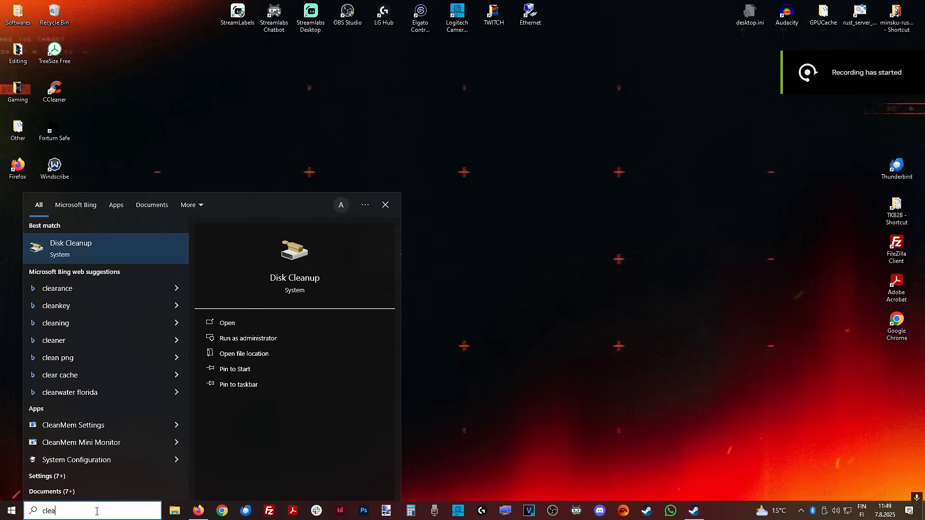
{"action": "type", "text": "nmgr.exe"}
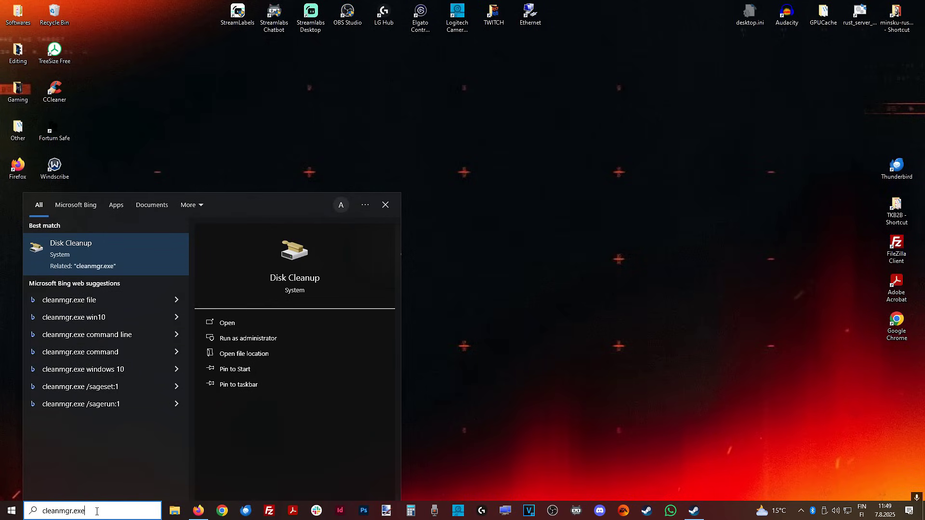
{"action": "key", "text": "Return"}
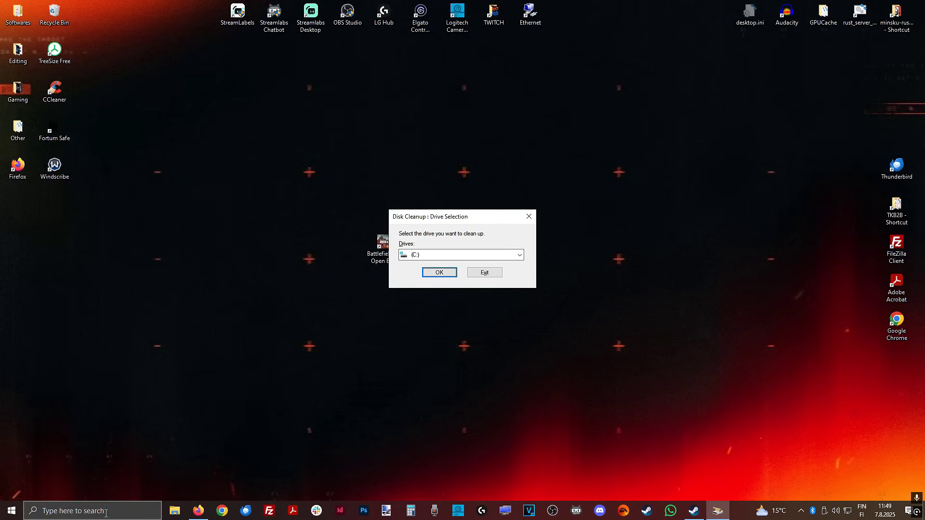
Step: Choose the C: drive for Disk Cleanup and go through the list of files to delete
{"action": "left_click", "coordinate": [520, 255]}
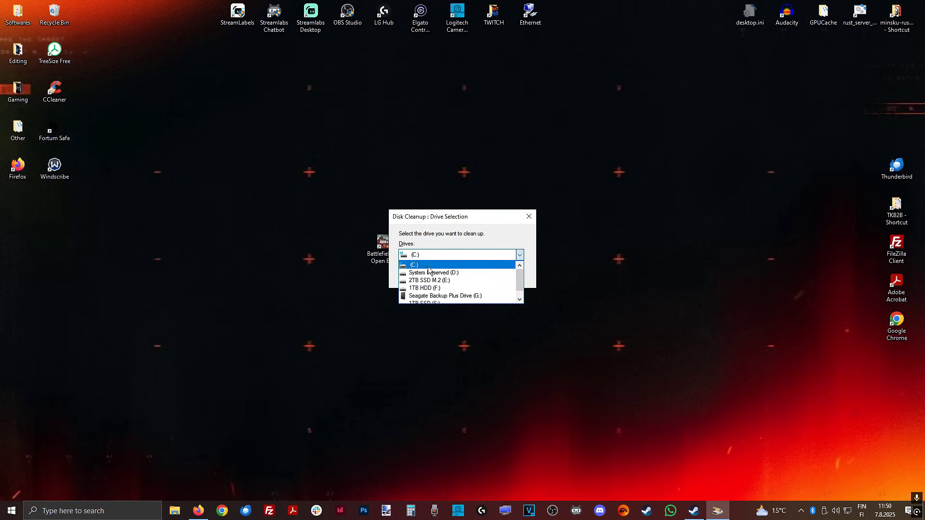
{"action": "left_click_drag", "start_coordinate": [520, 271], "coordinate": [520, 289]}
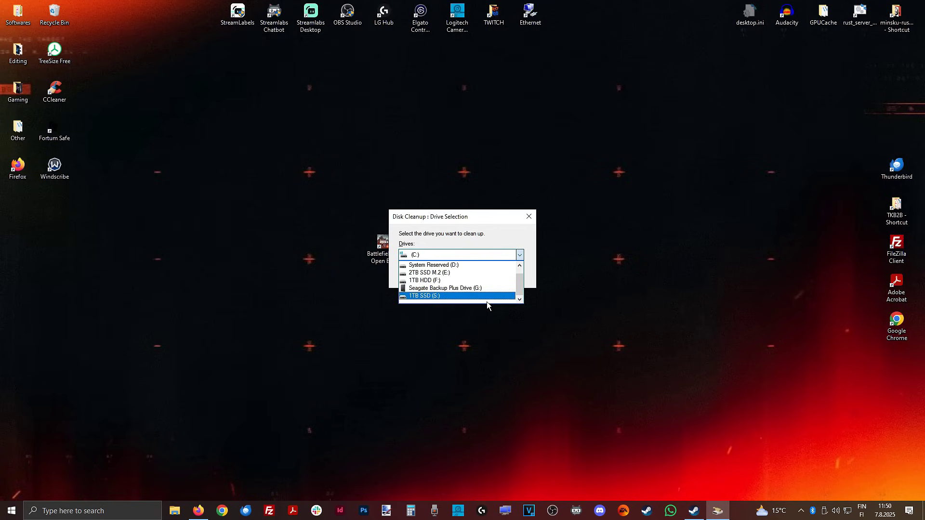
{"action": "left_click", "coordinate": [462, 273]}
{"action": "left_click", "coordinate": [492, 255]}
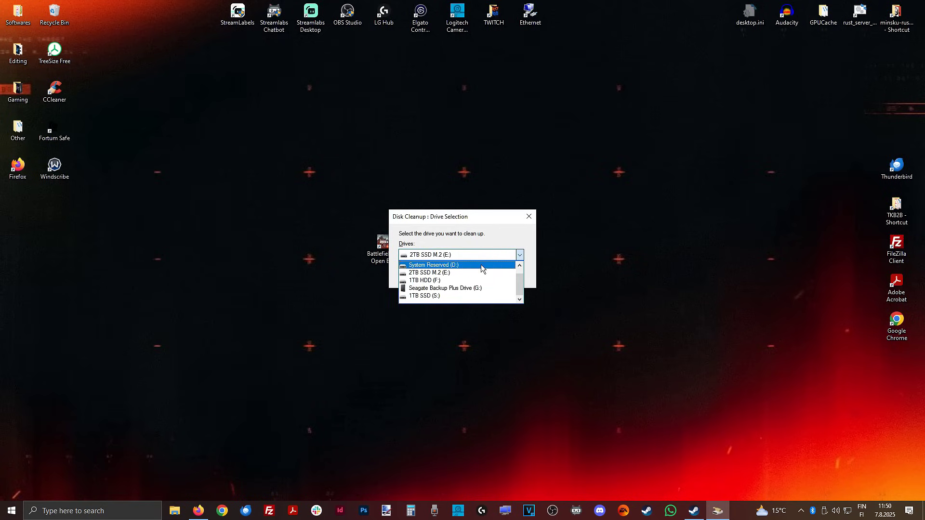
{"action": "scroll", "coordinate": [481, 267], "scroll_direction": "up", "scroll_amount": 1}
{"action": "left_click", "coordinate": [467, 268]}
{"action": "left_click", "coordinate": [440, 273]}
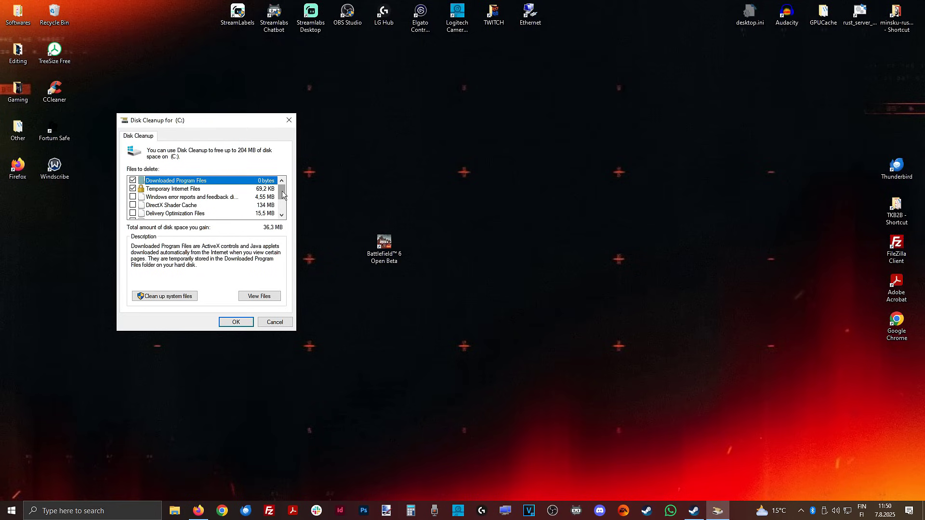
{"action": "mouse_move", "coordinate": [283, 194]}
{"action": "left_mouse_down"}
{"action": "mouse_move", "coordinate": [283, 210]}
{"action": "mouse_move", "coordinate": [284, 183]}
{"action": "mouse_move", "coordinate": [283, 213]}
{"action": "left_mouse_up"}
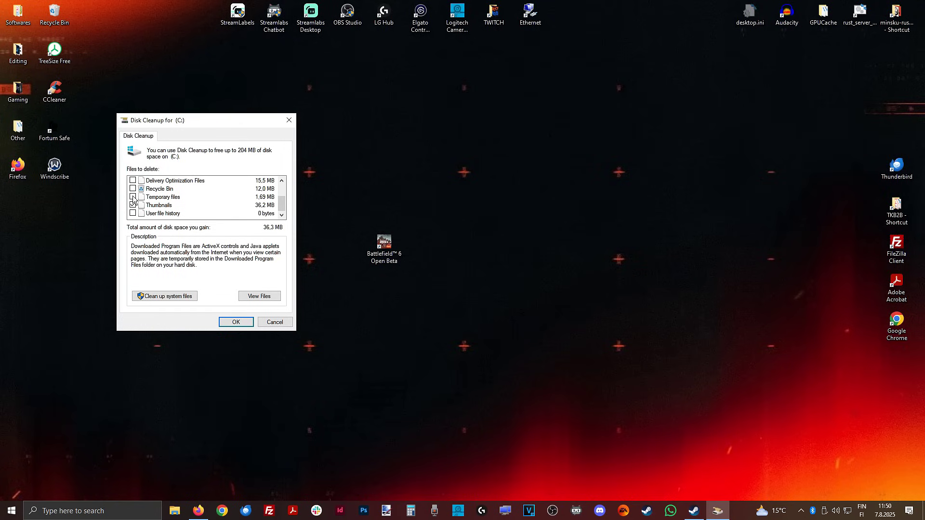
{"action": "scroll", "coordinate": [197, 205], "scroll_direction": "up", "scroll_amount": 1}
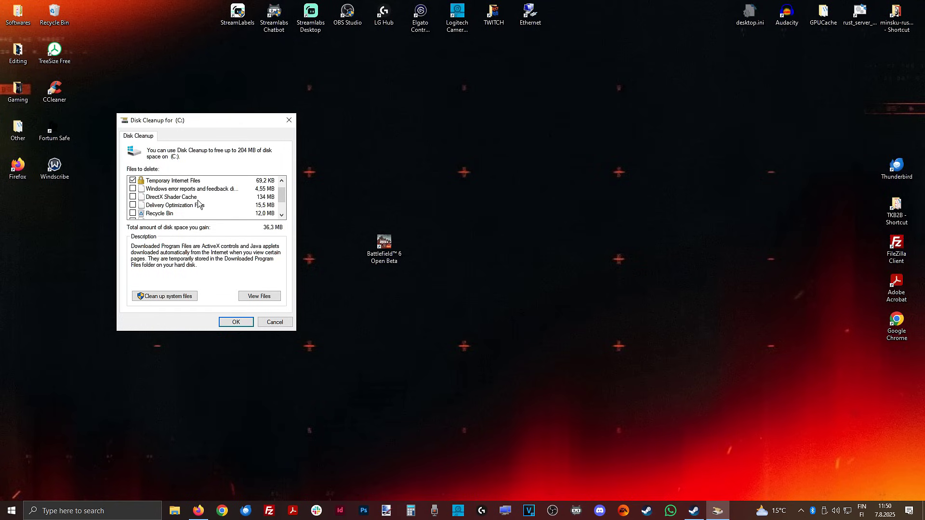
{"action": "scroll", "coordinate": [144, 197], "scroll_direction": "up", "scroll_amount": 1}
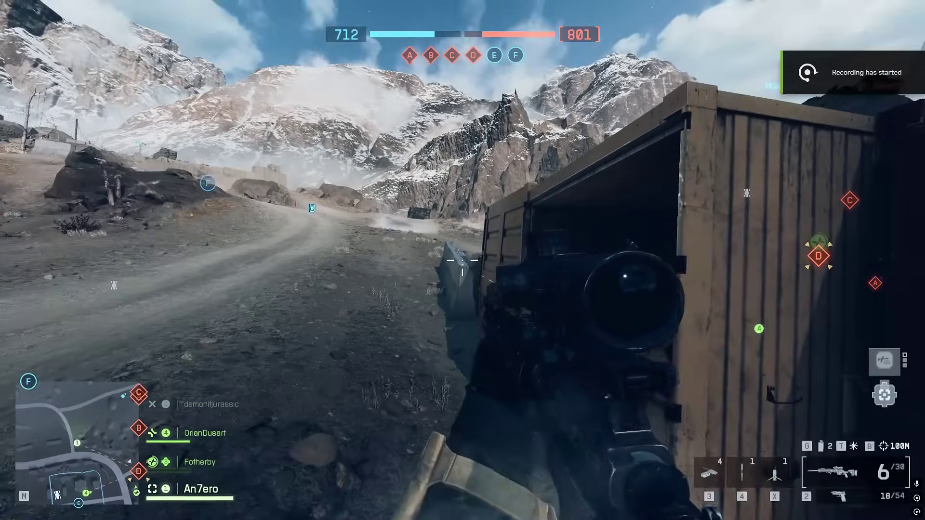
Step: Set the Fixed Resolution Scale to 125 in the game's advanced graphics settings and return to the match
{"action": "key", "text": "Escape"}
{"action": "left_click", "coordinate": [123, 198]}
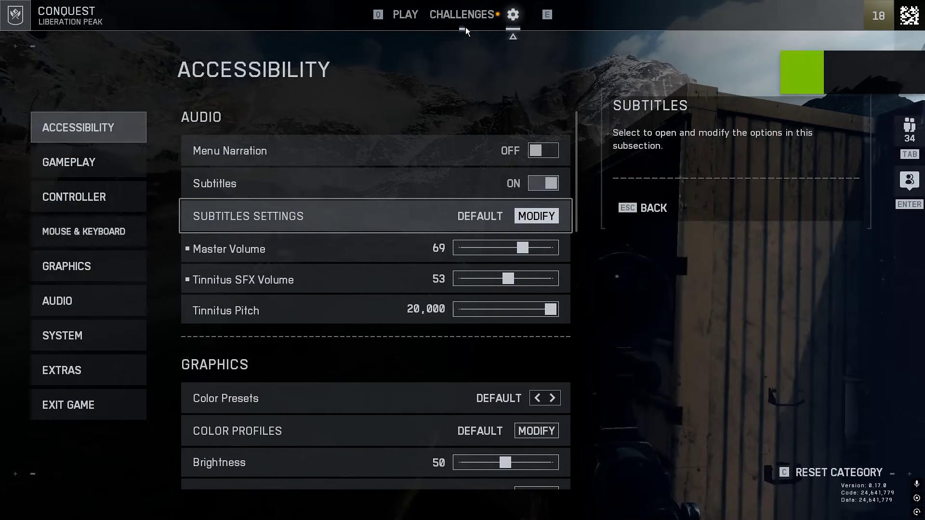
{"action": "left_click", "coordinate": [131, 276]}
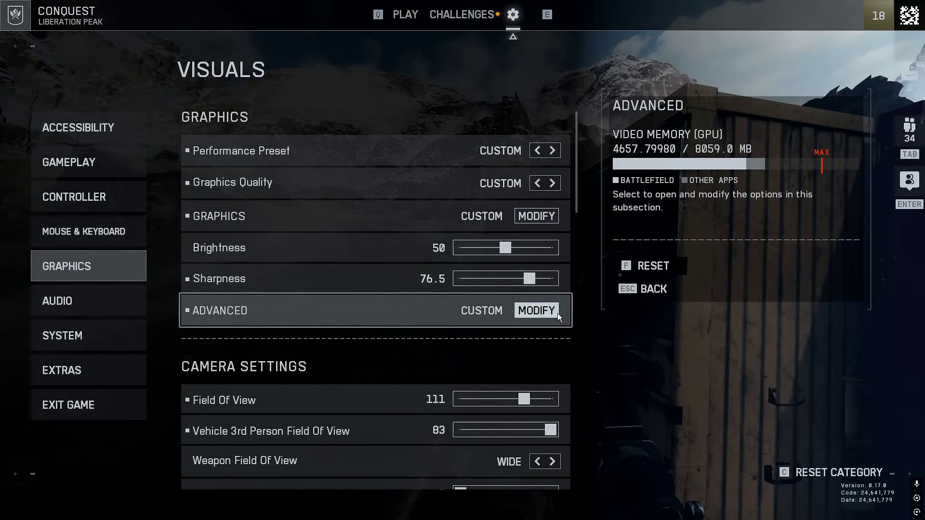
{"action": "left_click", "coordinate": [554, 311]}
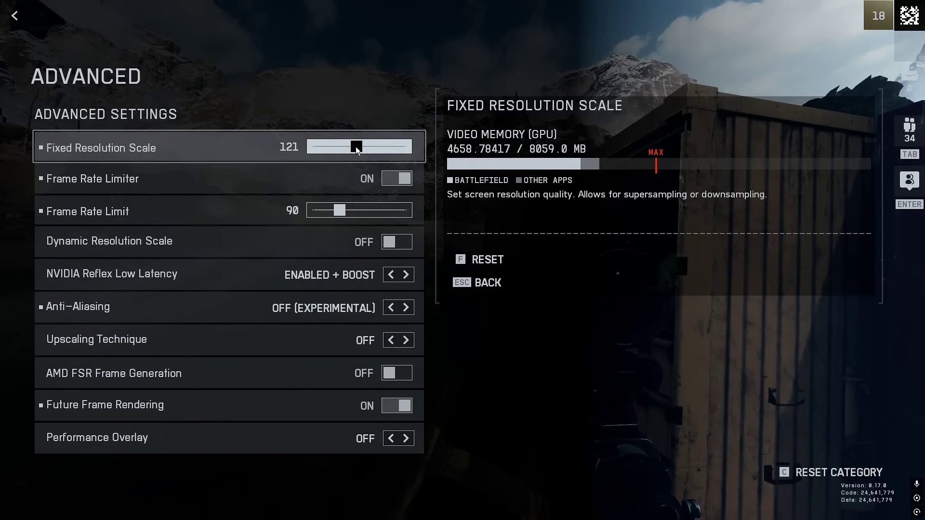
{"action": "left_click_drag", "start_coordinate": [358, 149], "coordinate": [362, 148]}
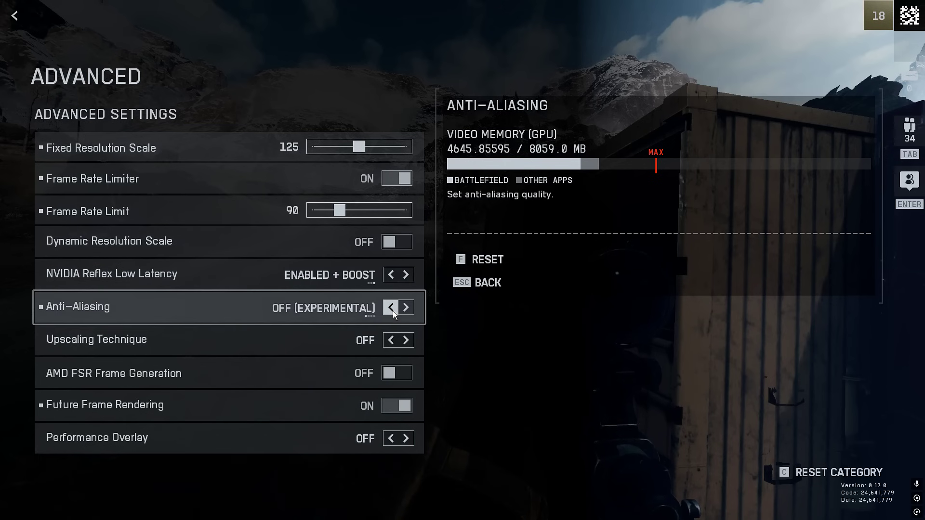
{"action": "key", "text": "Escape"}
{"action": "key", "text": "Escape"}
{"action": "key", "text": "Escape"}
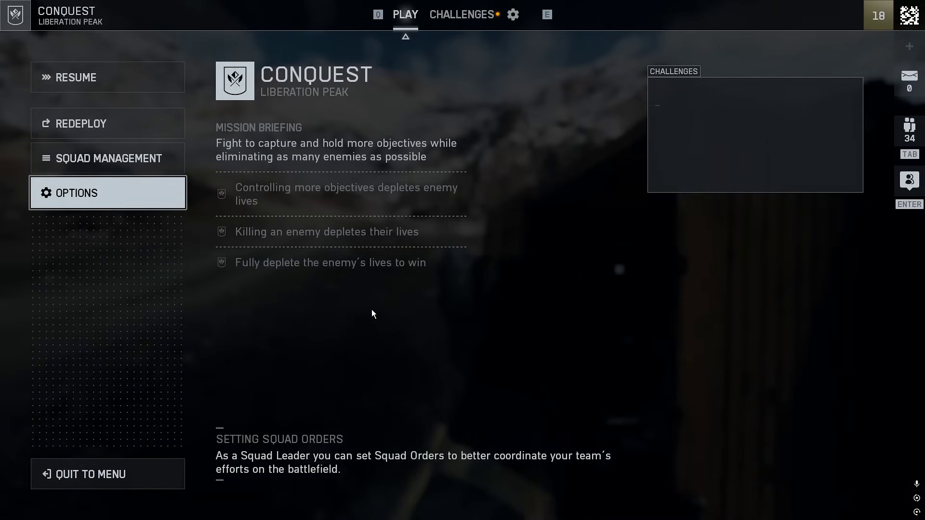
{"action": "key", "text": "w"}
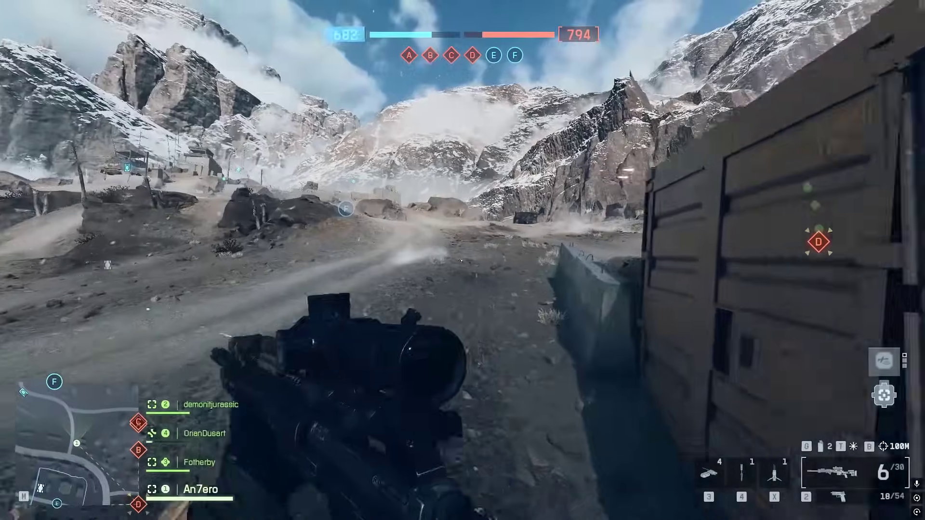
{"action": "key", "text": "w"}
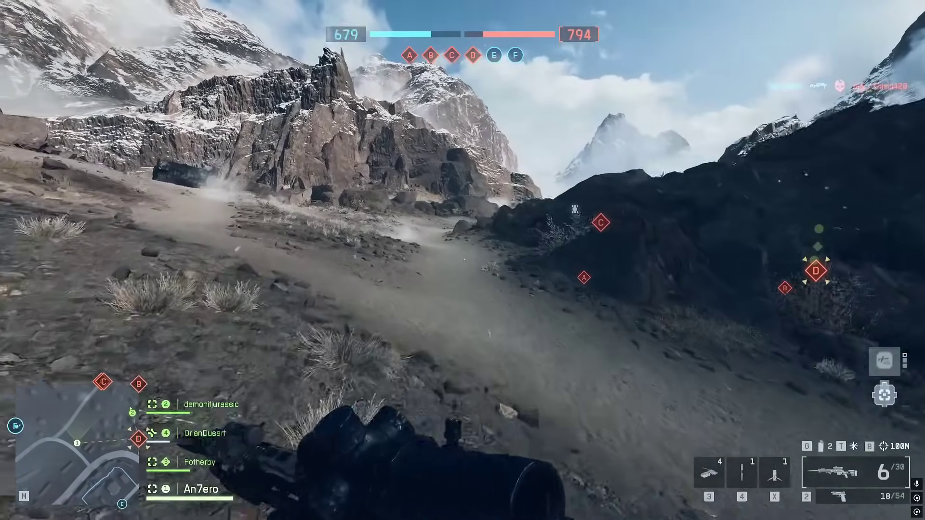
{"action": "key", "text": "w"}
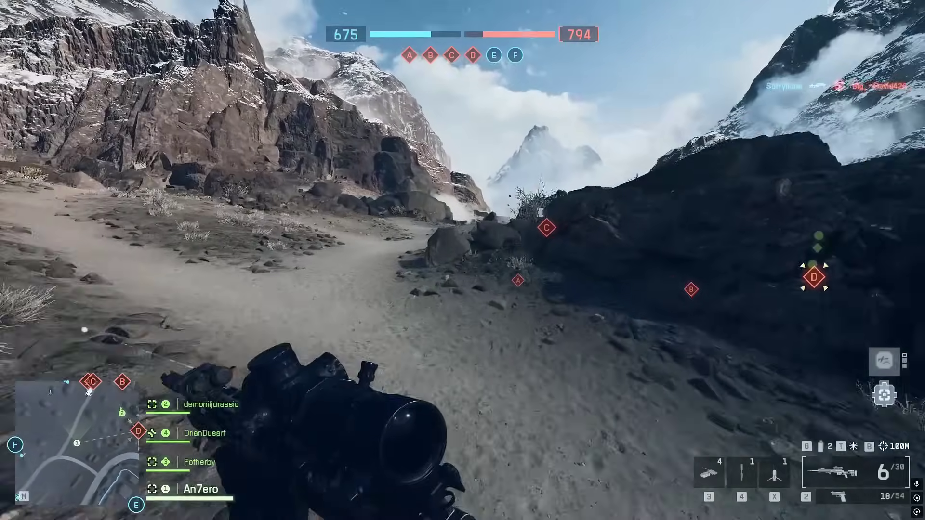
{"action": "key", "text": "w"}
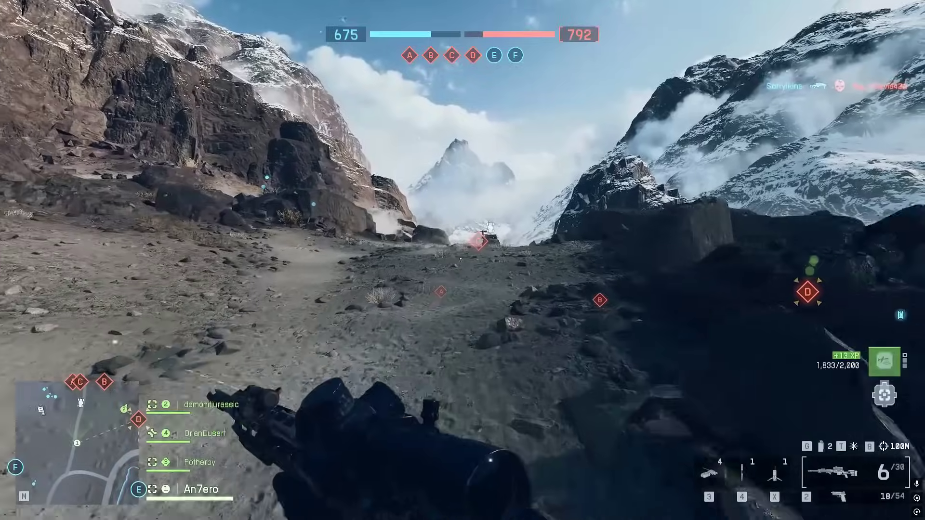
{"action": "key", "text": "w"}
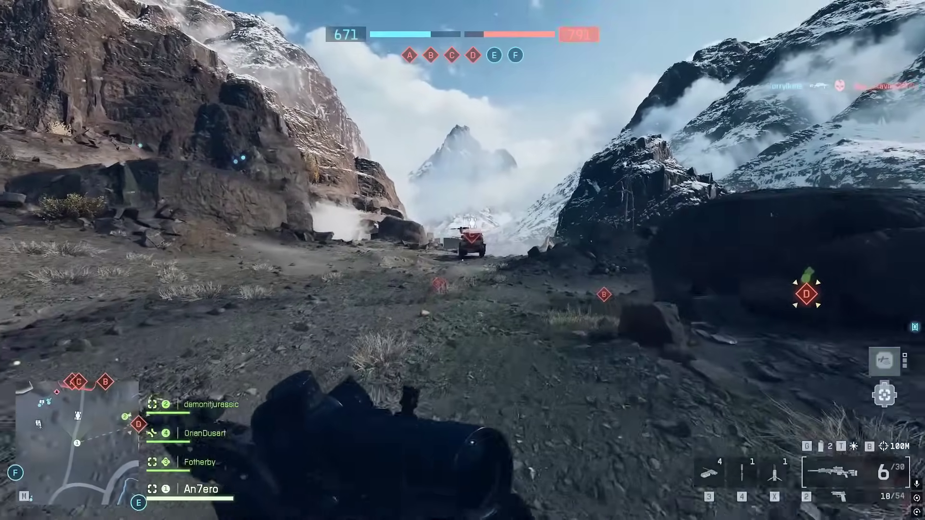
{"action": "key", "text": "w"}
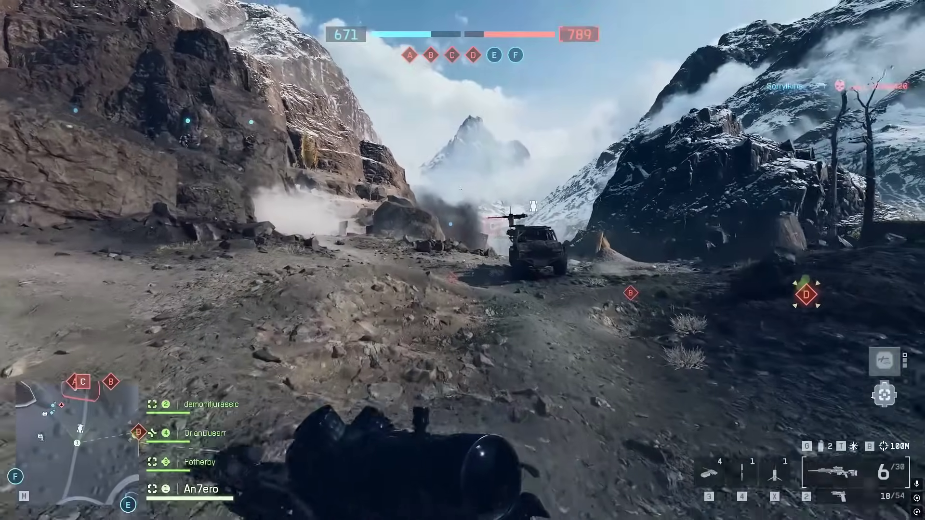
{"action": "key", "text": "w"}
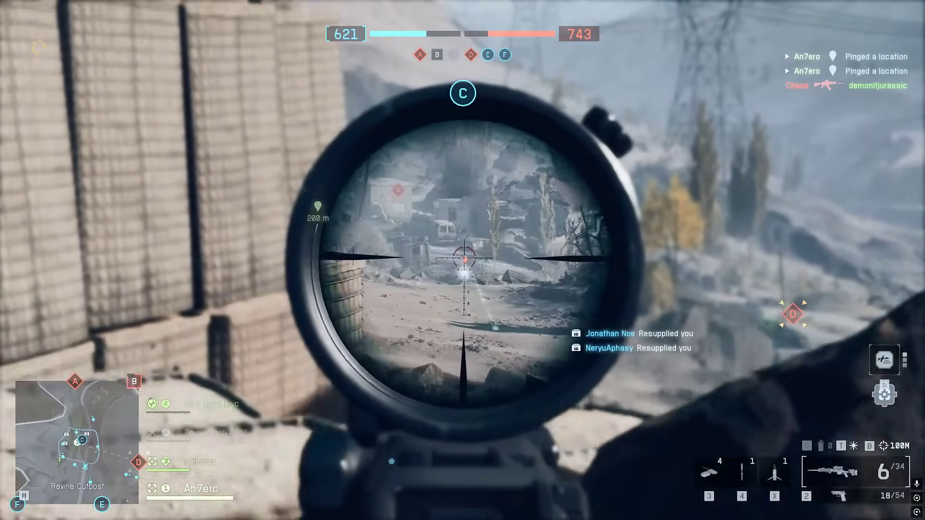
{"action": "left_click", "coordinate": [465, 264]}
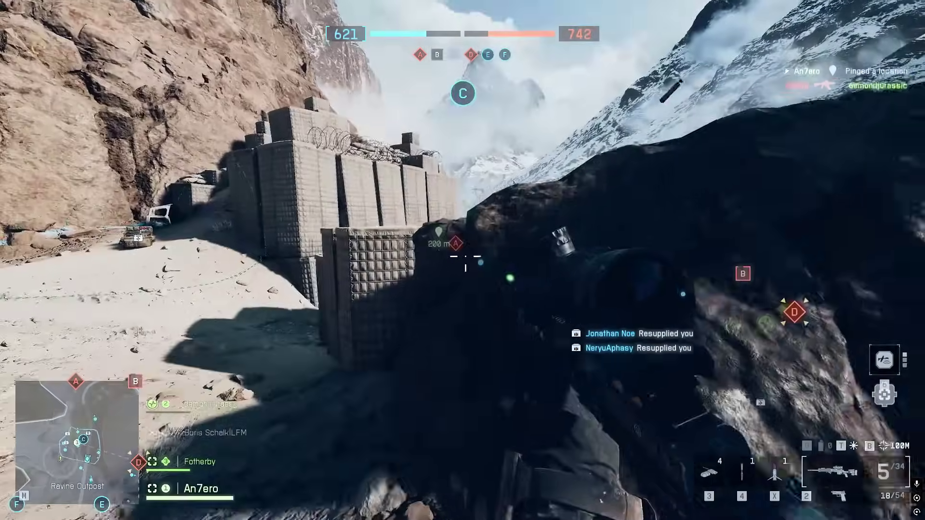
{"action": "right_click", "coordinate": [462, 260]}
{"action": "left_click", "coordinate": [463, 260]}
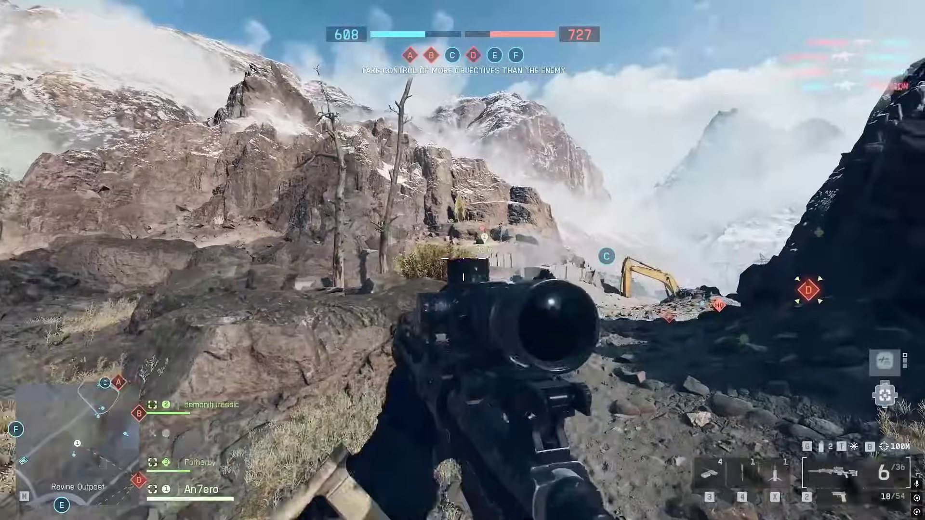
{"action": "right_click", "coordinate": [463, 261]}
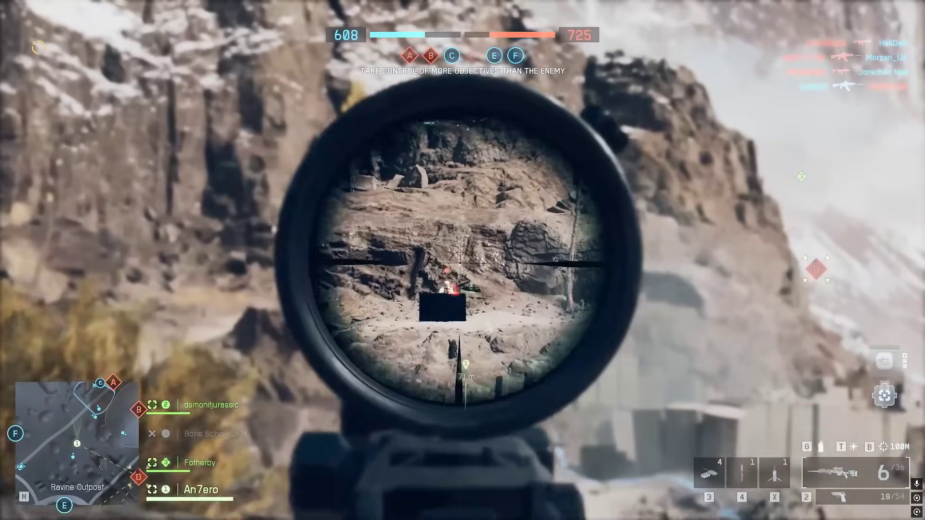
{"action": "left_click", "coordinate": [463, 260]}
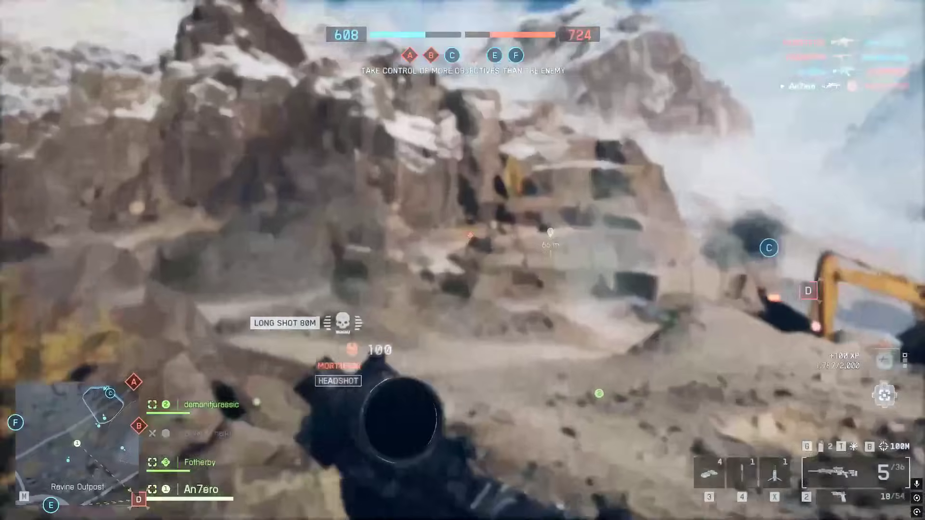
{"action": "right_click", "coordinate": [462, 260]}
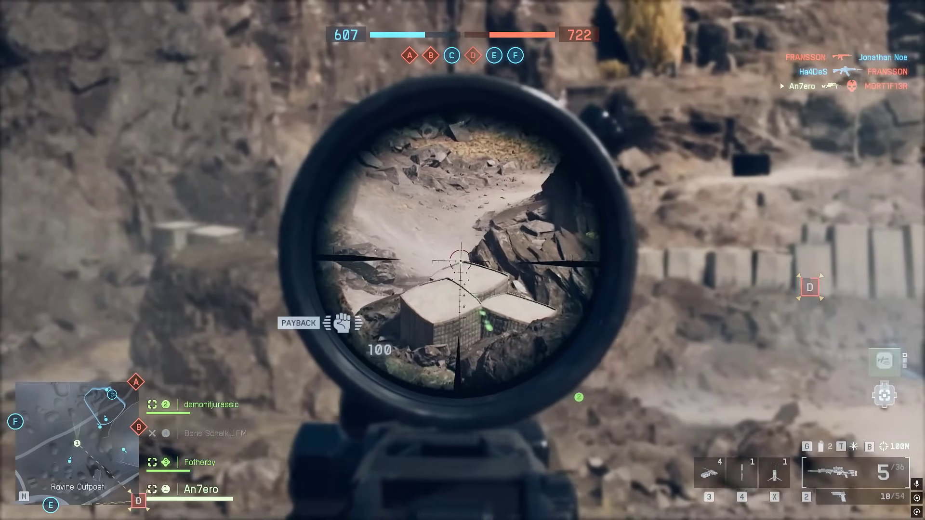
{"action": "left_click", "coordinate": [462, 260]}
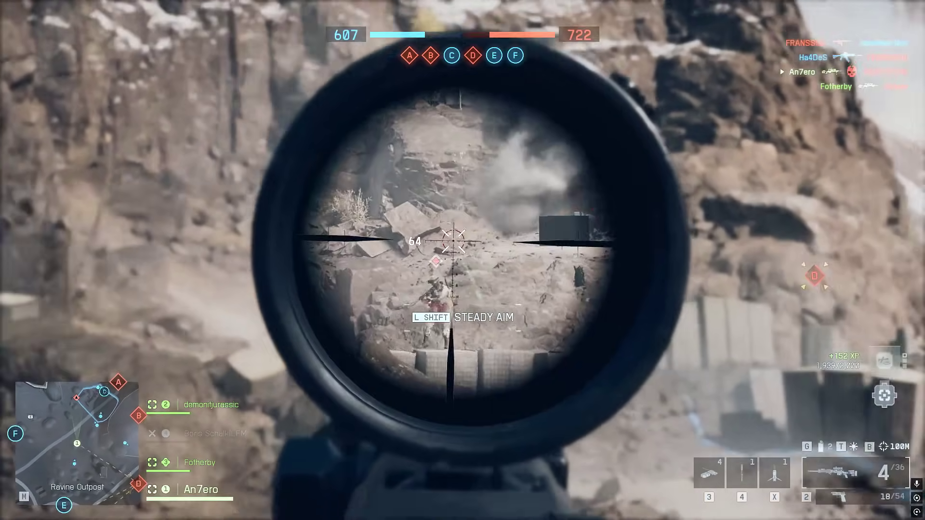
{"action": "key", "text": "2"}
{"action": "right_click", "coordinate": [463, 260]}
{"action": "left_click", "coordinate": [463, 260]}
{"action": "left_click", "coordinate": [463, 261]}
{"action": "left_click", "coordinate": [462, 261]}
{"action": "left_click", "coordinate": [463, 260]}
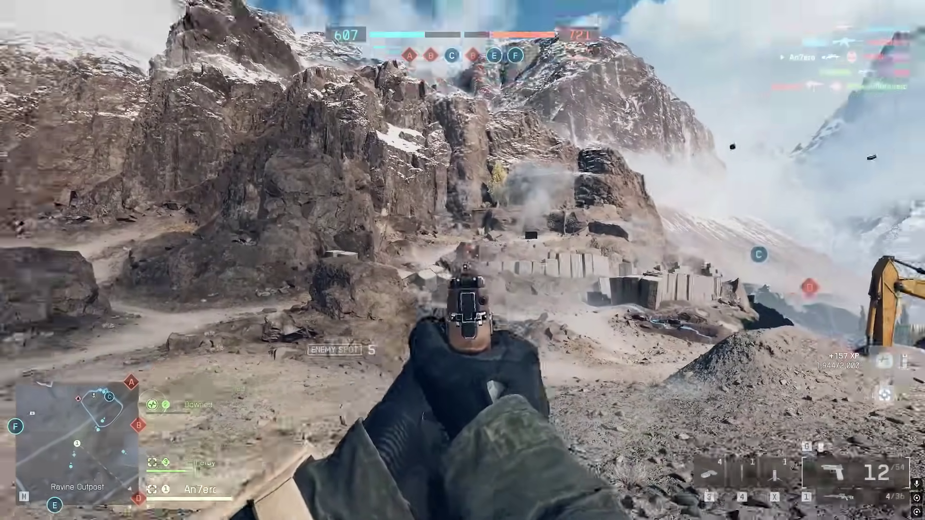
{"action": "key", "text": "r"}
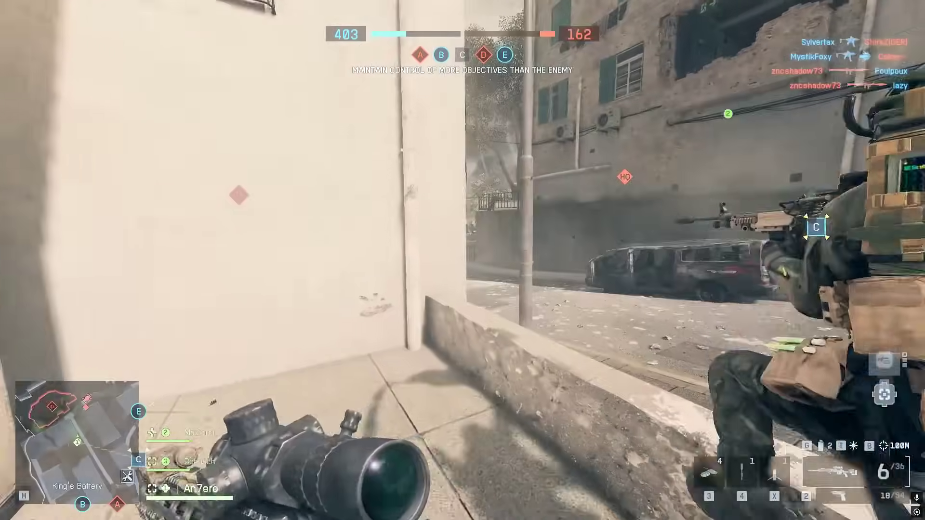
{"action": "right_click", "coordinate": [463, 260]}
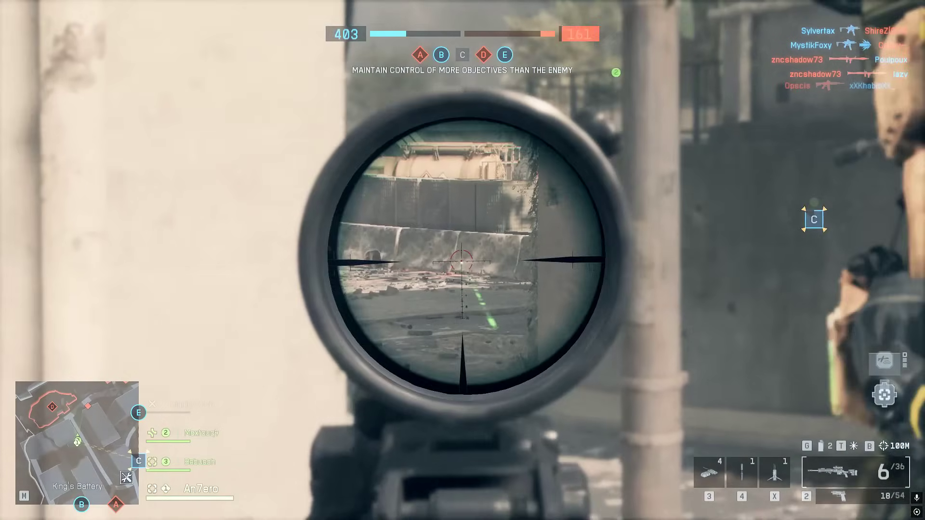
{"action": "left_click", "coordinate": [463, 260]}
{"action": "key", "text": "2"}
{"action": "key", "text": "1"}
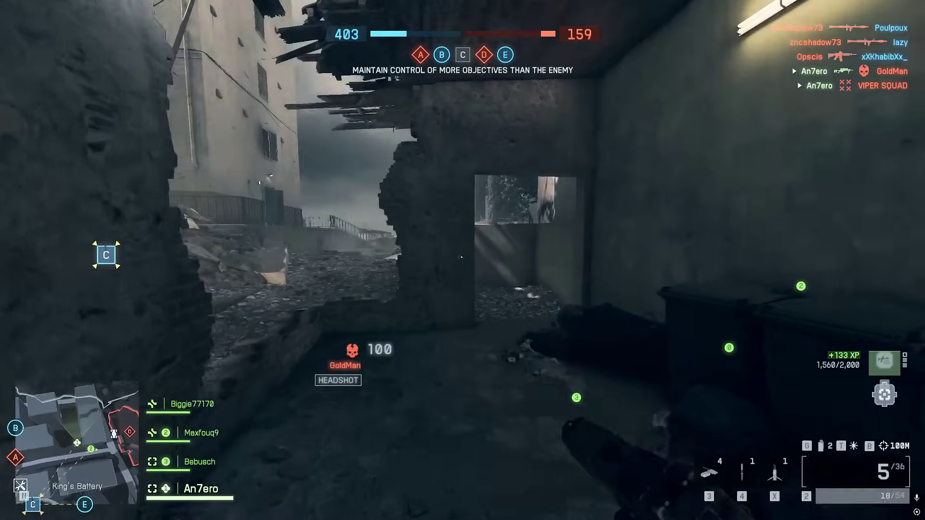
{"action": "key", "text": "w"}
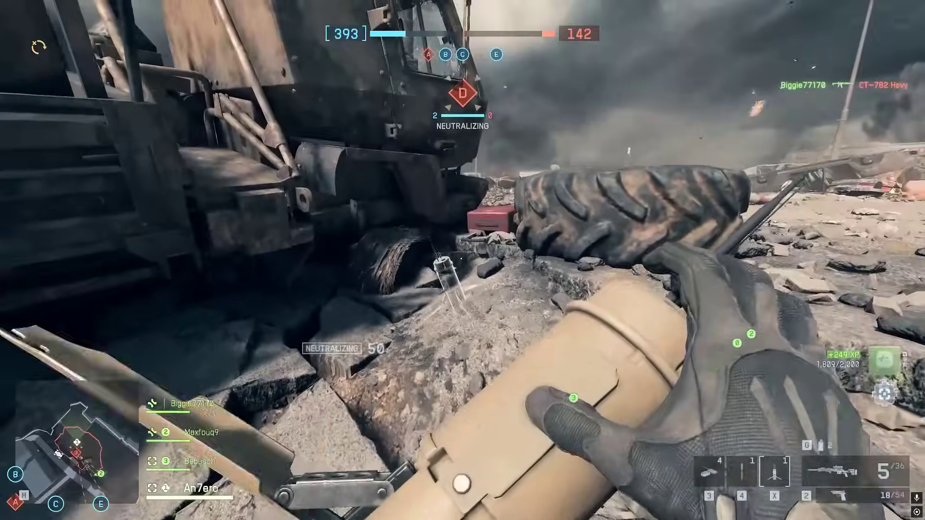
{"action": "left_click", "coordinate": [462, 260]}
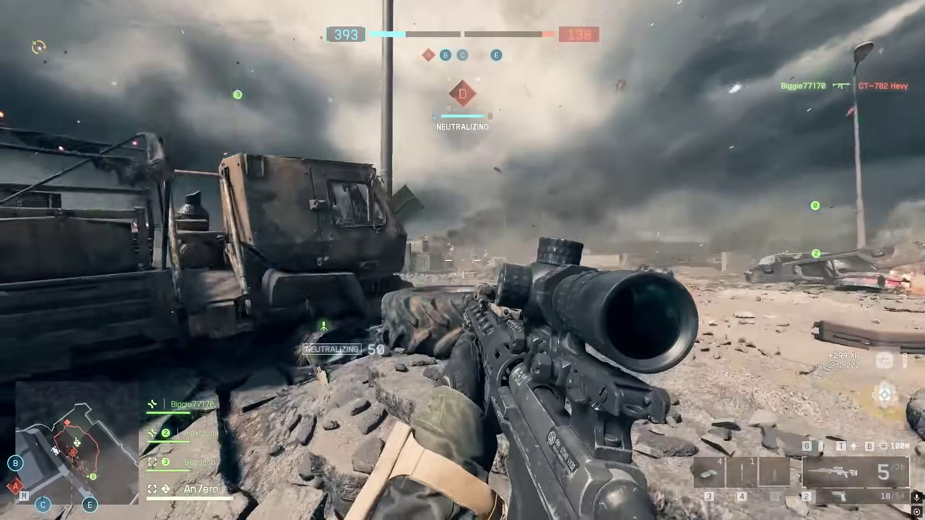
{"action": "right_click", "coordinate": [463, 260]}
{"action": "left_click", "coordinate": [462, 260]}
{"action": "key", "text": "2"}
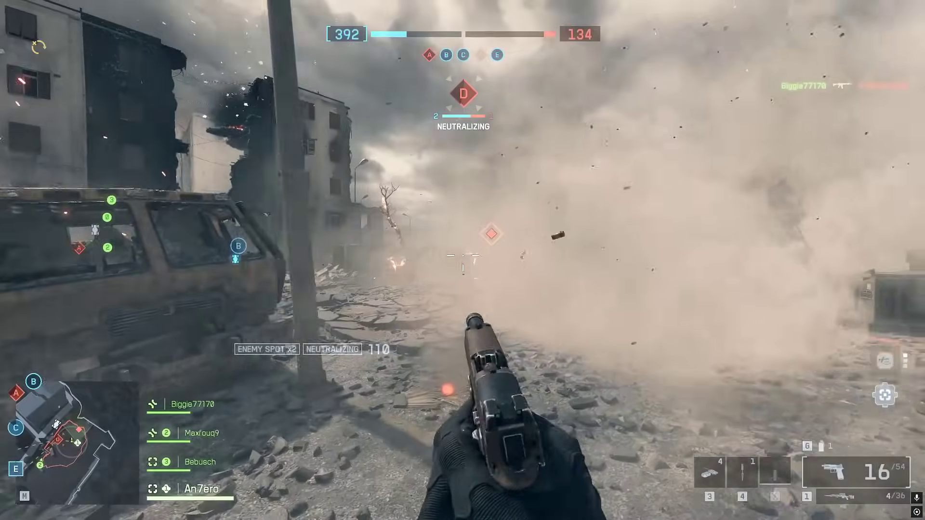
{"action": "left_click", "coordinate": [462, 260]}
{"action": "left_click", "coordinate": [462, 260]}
{"action": "left_click", "coordinate": [462, 260]}
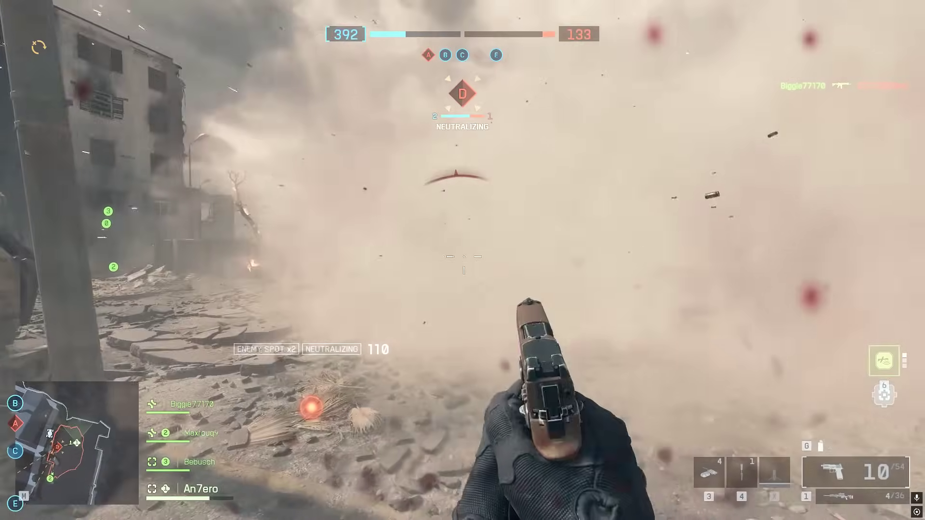
{"action": "key", "text": "e"}
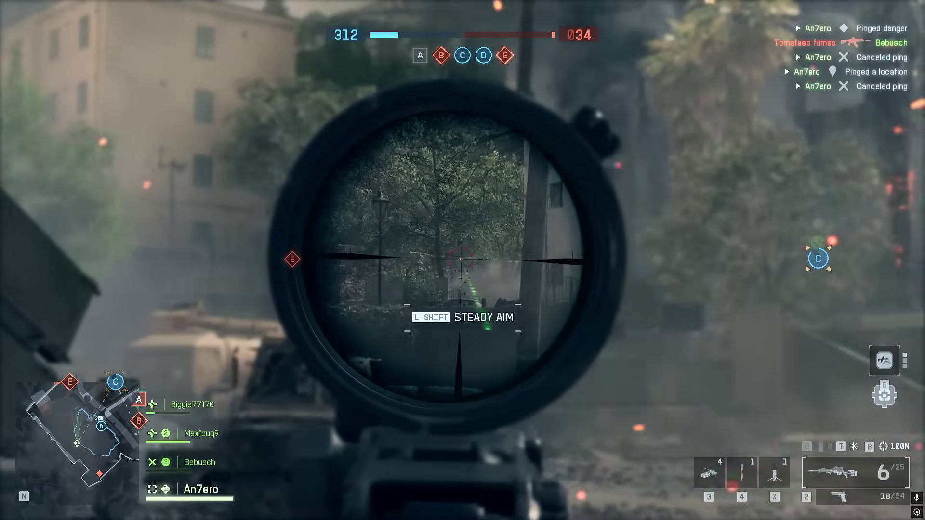
{"action": "left_click", "coordinate": [463, 260]}
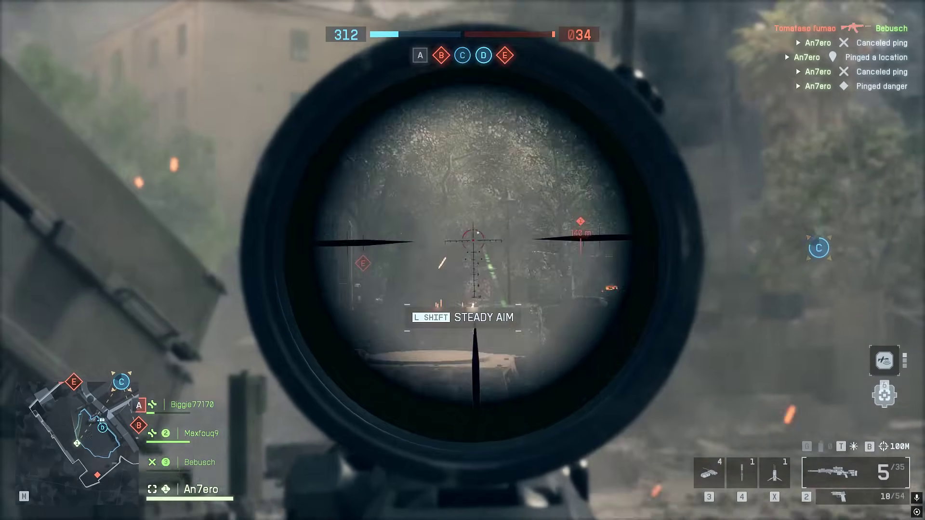
{"action": "right_click", "coordinate": [463, 260]}
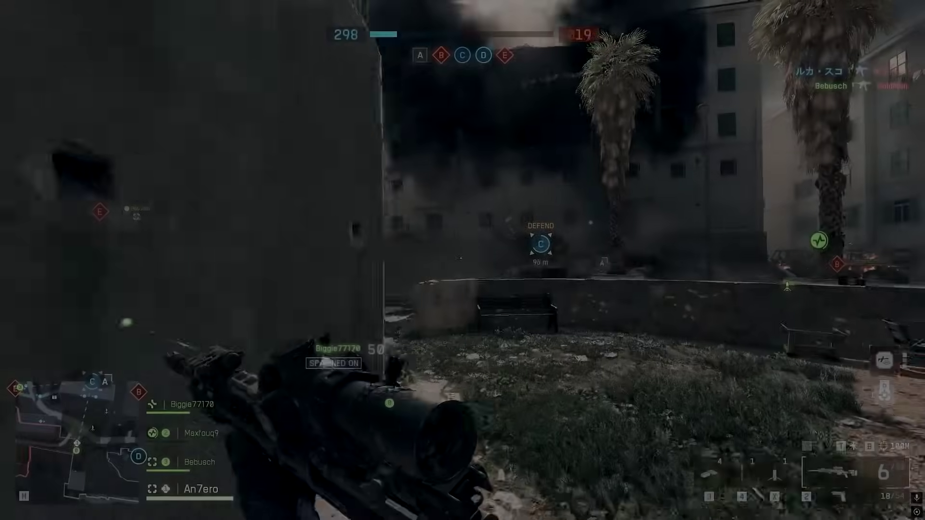
{"action": "right_click", "coordinate": [463, 260]}
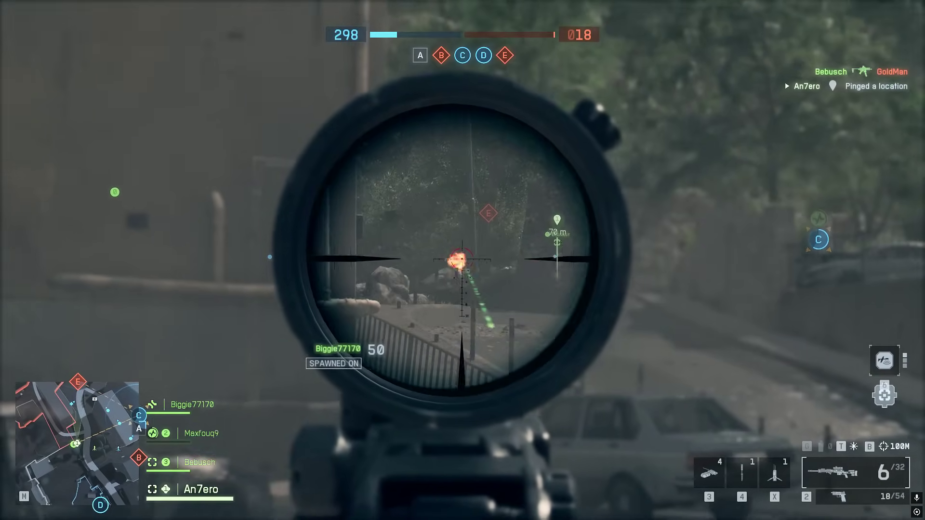
{"action": "left_click", "coordinate": [462, 260]}
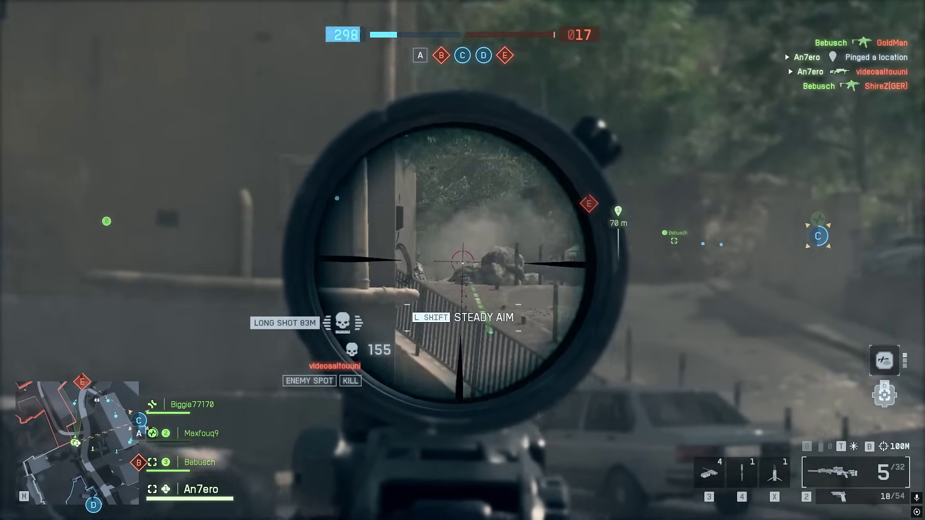
{"action": "right_click", "coordinate": [462, 260]}
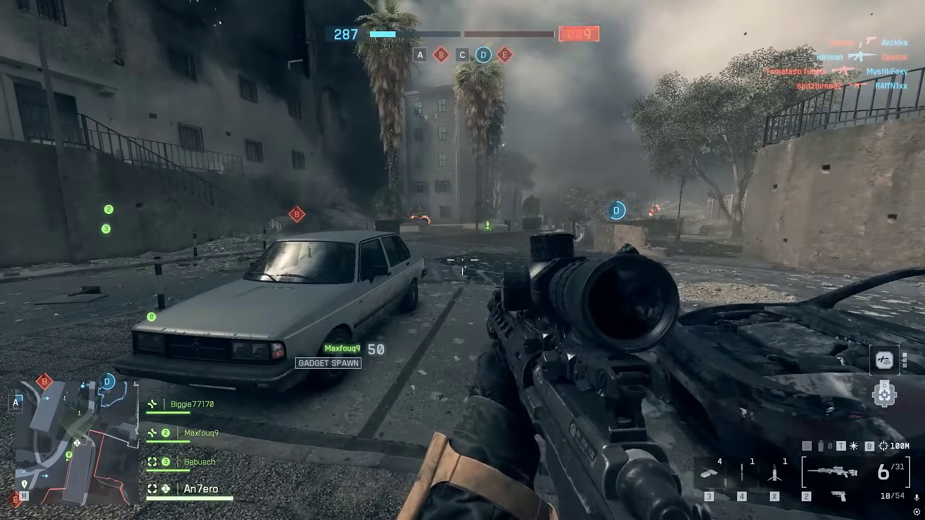
Step: Set the Fixed Resolution Scale to 50 in the game's advanced graphics settings, keep the Upscaling Technique off, and return to the match
{"action": "key", "text": "Escape"}
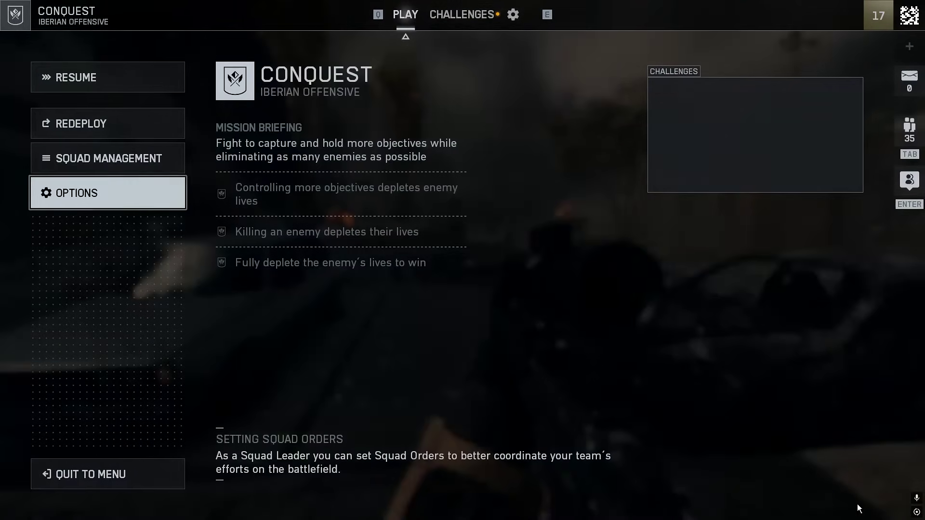
{"action": "left_click", "coordinate": [121, 200]}
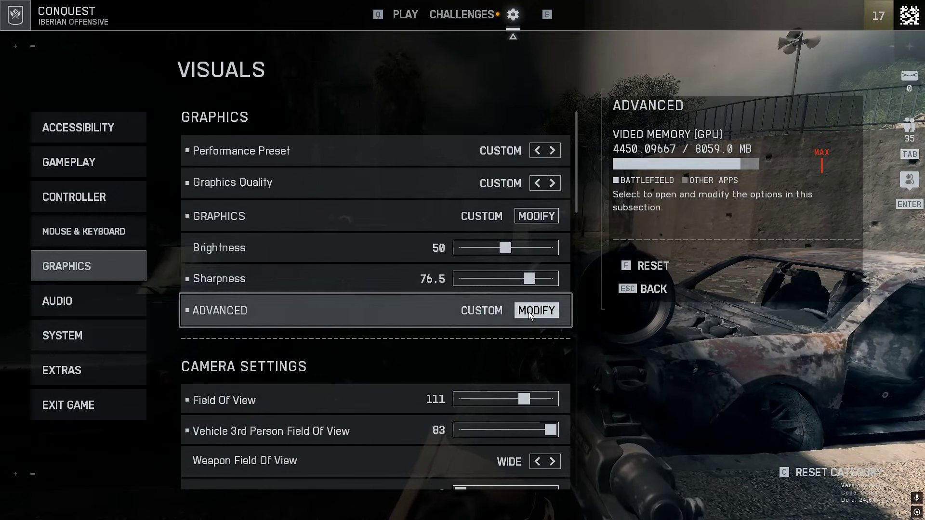
{"action": "left_click", "coordinate": [531, 315]}
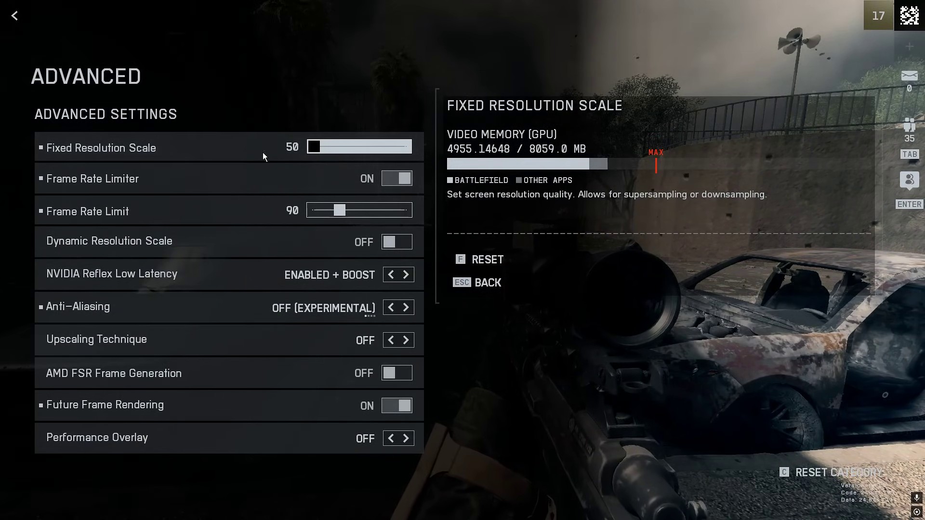
{"action": "left_click", "coordinate": [409, 341]}
{"action": "left_click", "coordinate": [391, 340]}
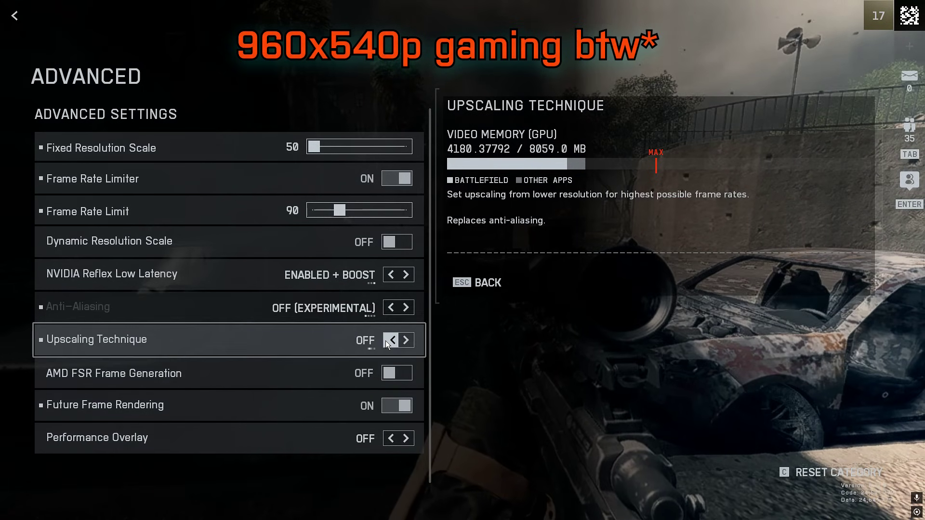
{"action": "left_click", "coordinate": [407, 305]}
{"action": "key", "text": "Escape"}
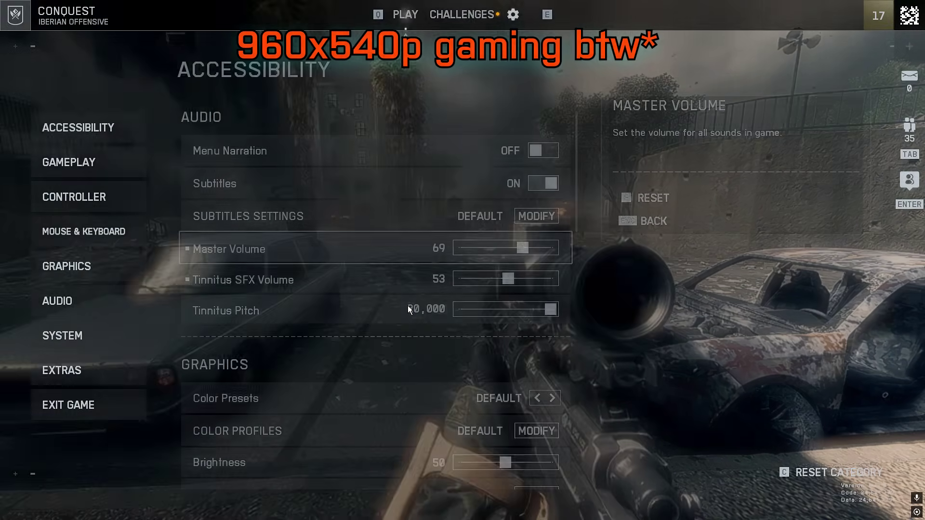
{"action": "key", "text": "Escape"}
{"action": "key", "text": "Escape"}
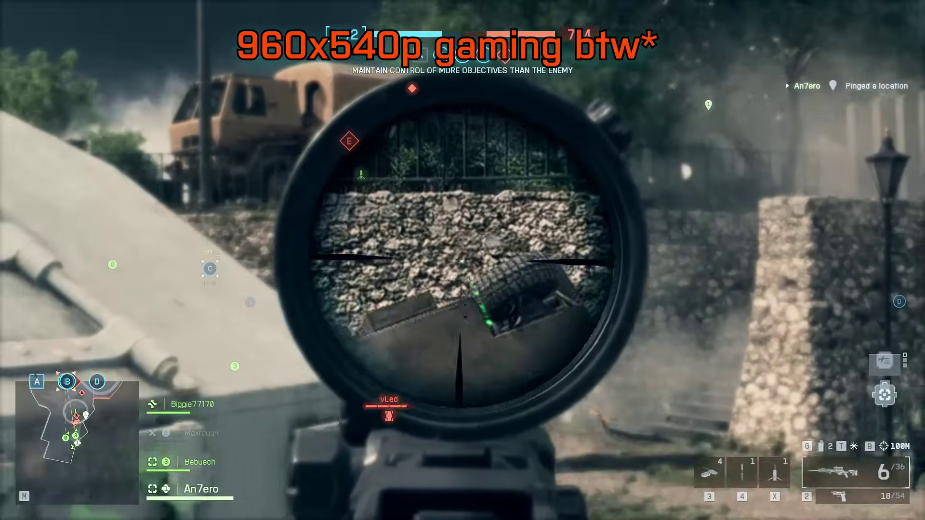
{"action": "left_click", "coordinate": [462, 260]}
{"action": "key", "text": "2"}
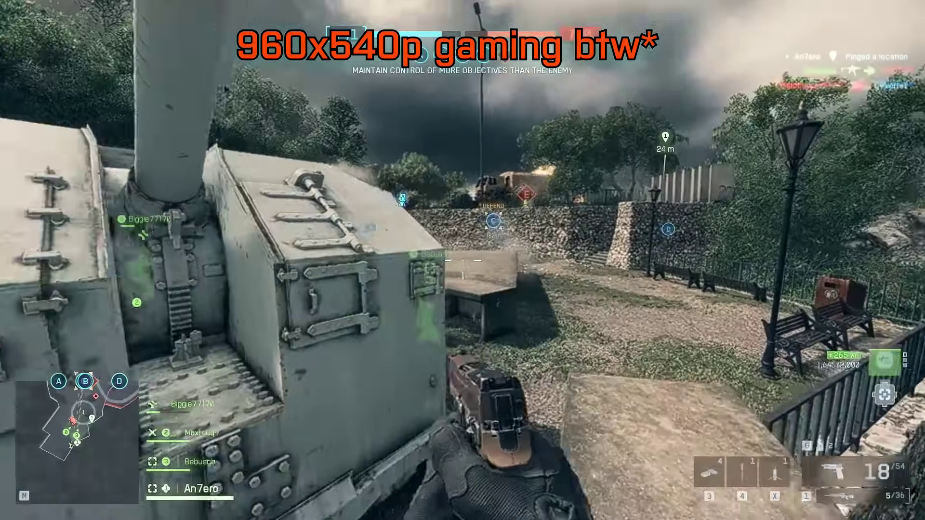
{"action": "key", "text": "1"}
{"action": "right_click", "coordinate": [463, 261]}
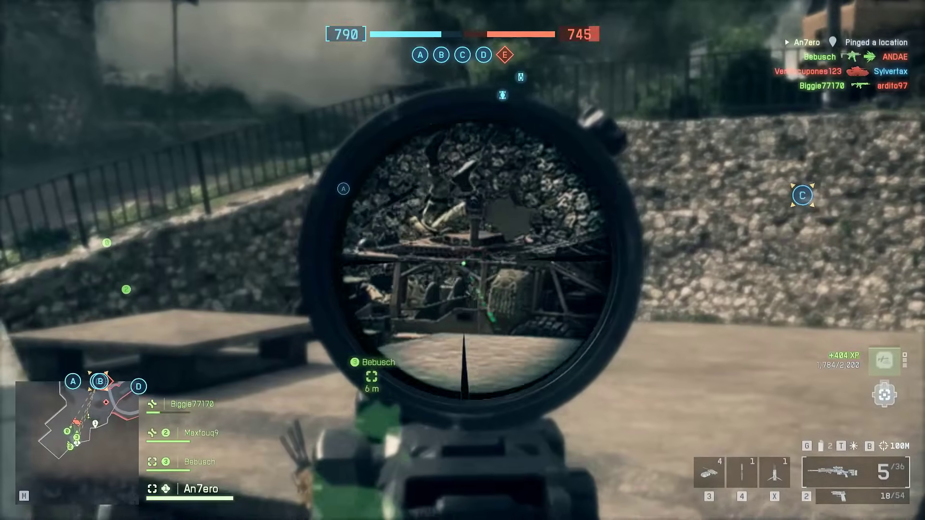
{"action": "left_click", "coordinate": [463, 260]}
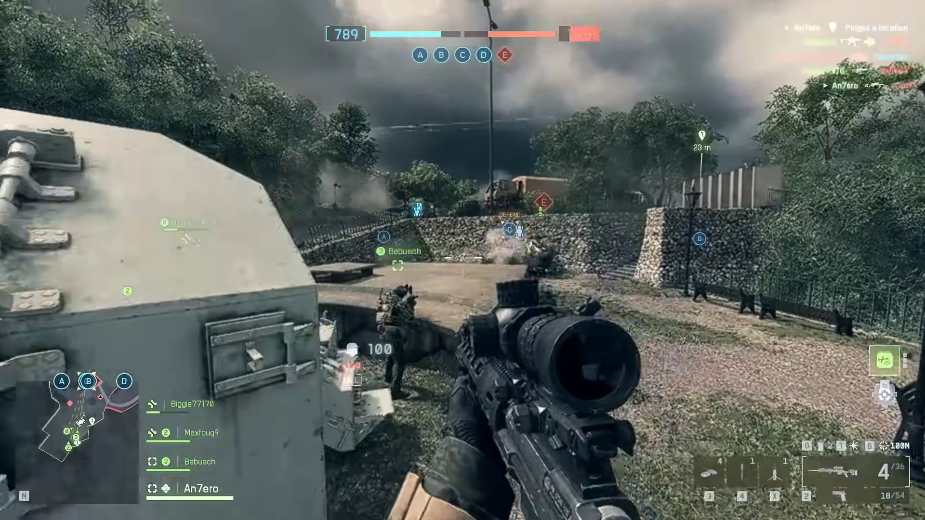
{"action": "right_click", "coordinate": [463, 260]}
{"action": "right_click", "coordinate": [463, 260]}
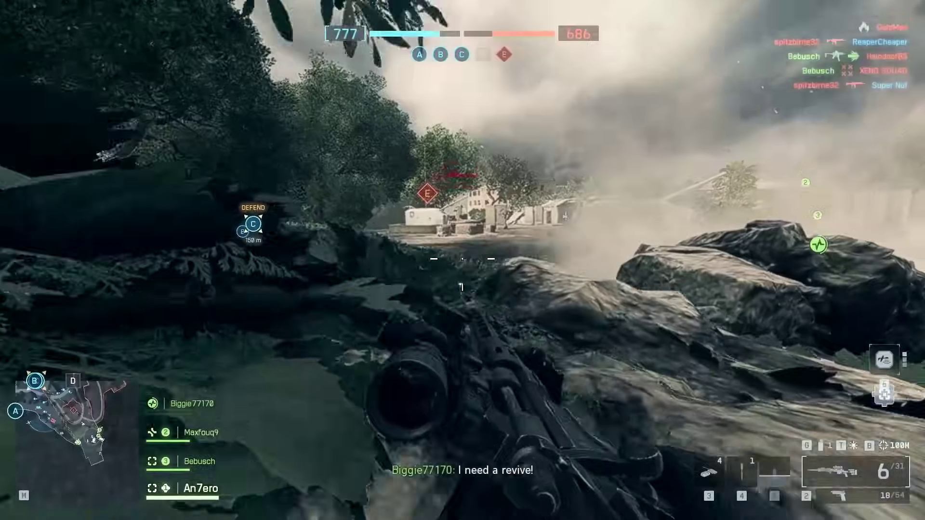
{"action": "right_click", "coordinate": [463, 261]}
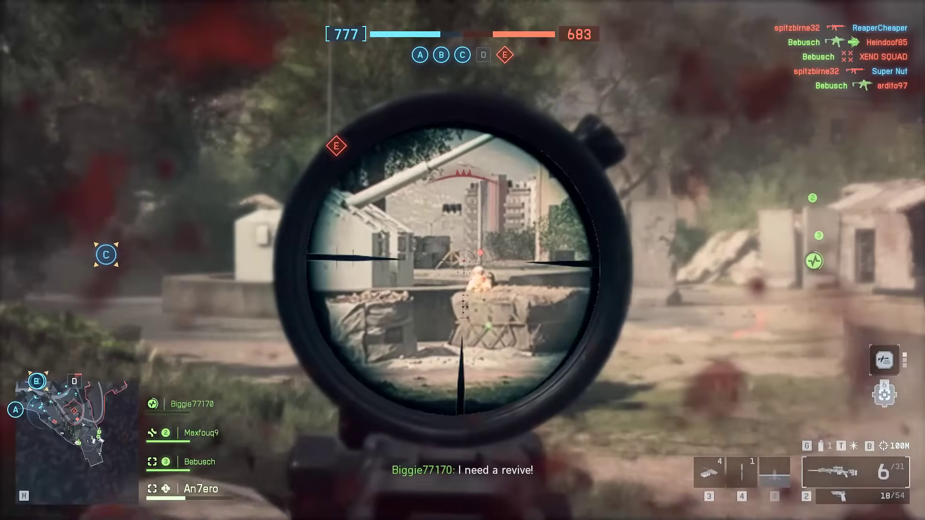
{"action": "left_click", "coordinate": [462, 260]}
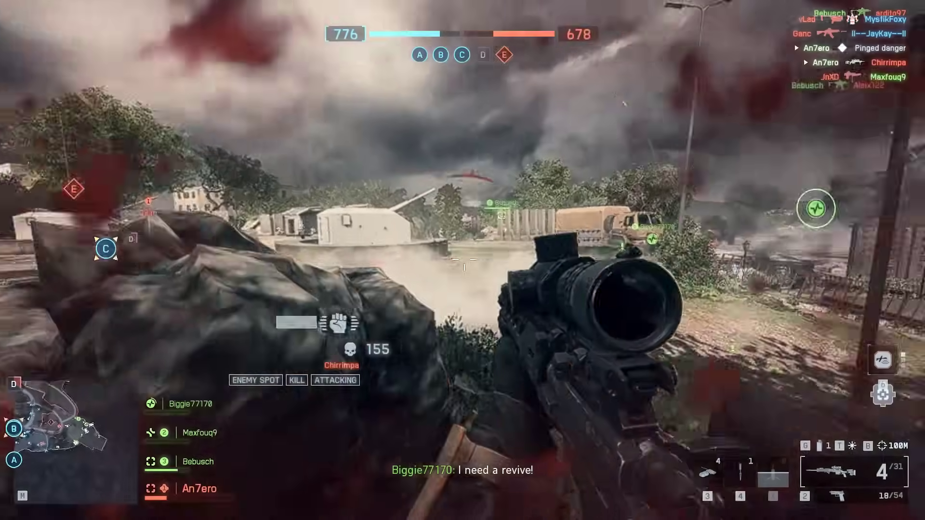
{"action": "right_click", "coordinate": [463, 260]}
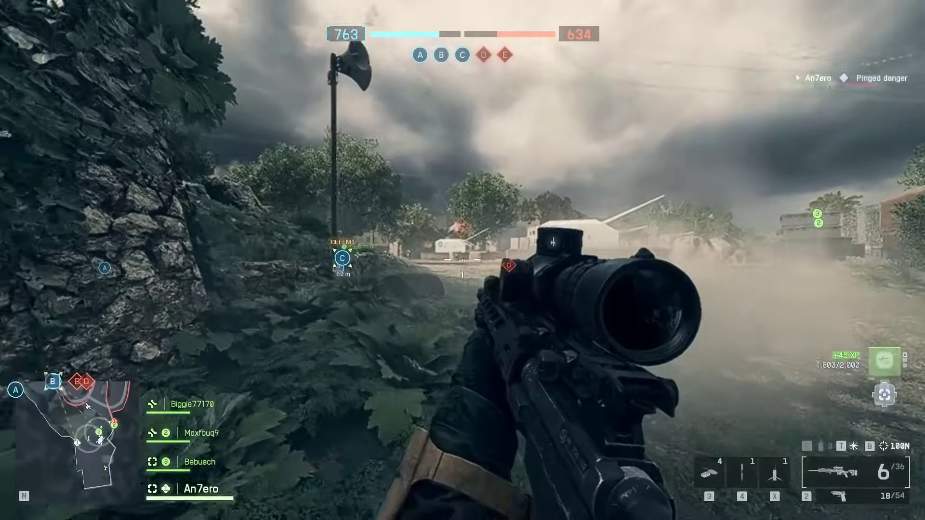
{"action": "right_click", "coordinate": [462, 261]}
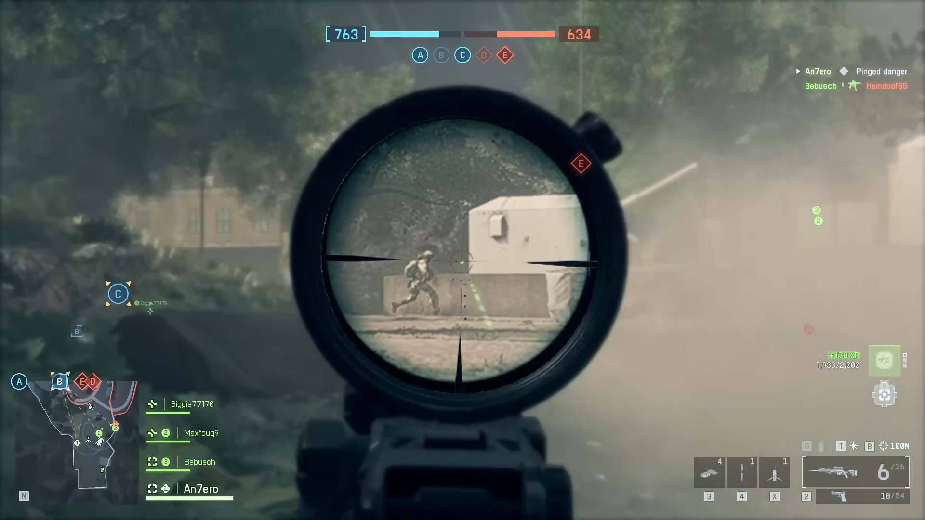
{"action": "key", "text": "q"}
{"action": "left_click", "coordinate": [462, 260]}
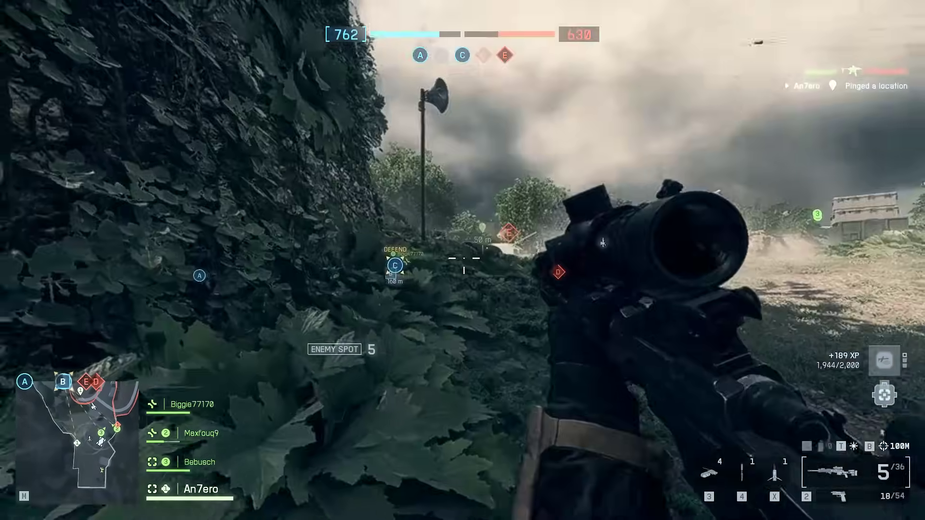
{"action": "right_click", "coordinate": [463, 260]}
{"action": "left_click", "coordinate": [462, 260]}
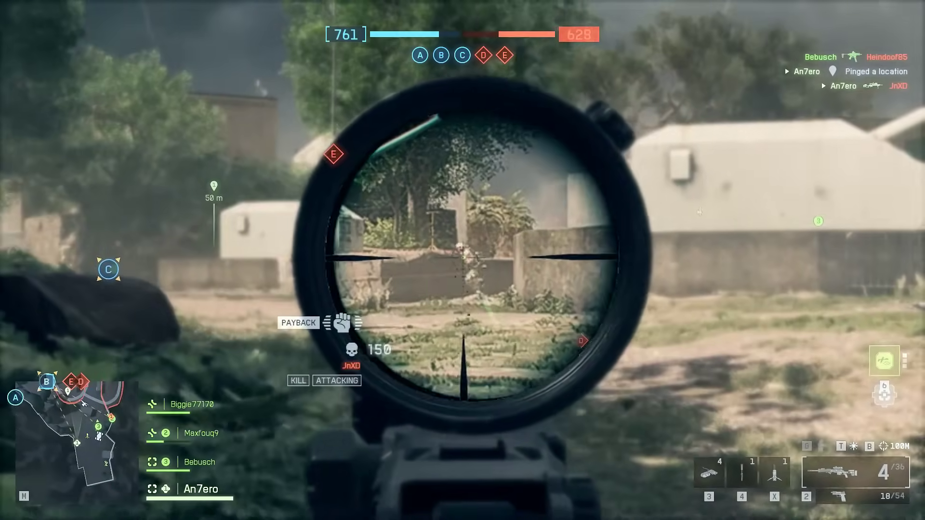
{"action": "left_click", "coordinate": [463, 261]}
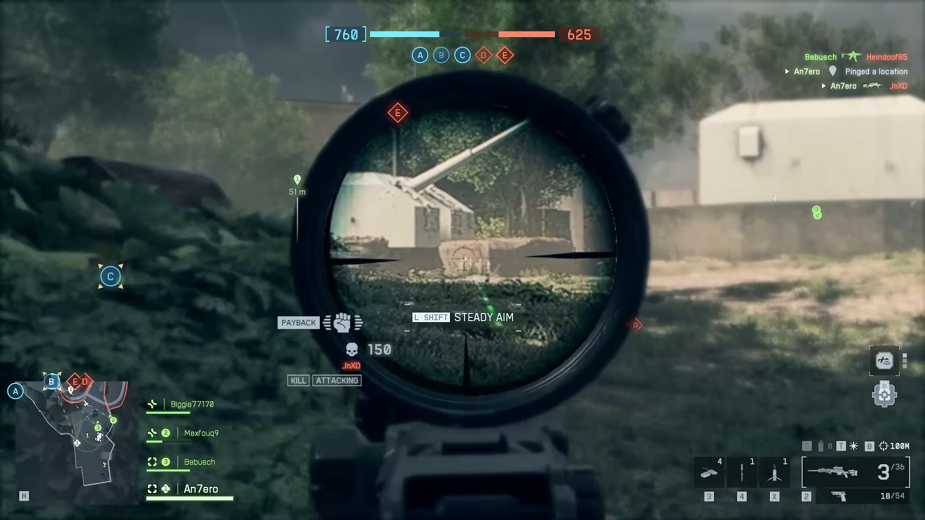
{"action": "key", "text": "q"}
{"action": "key", "text": "q"}
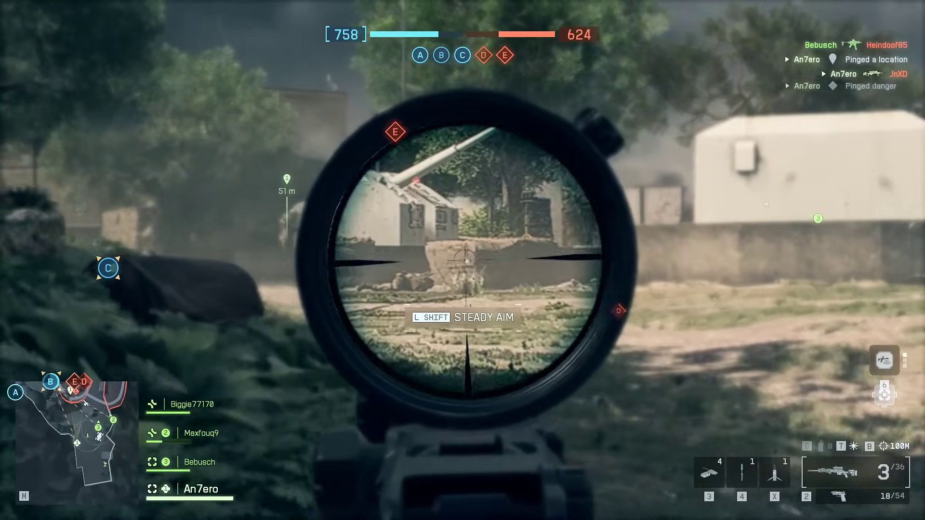
{"action": "left_click", "coordinate": [463, 260]}
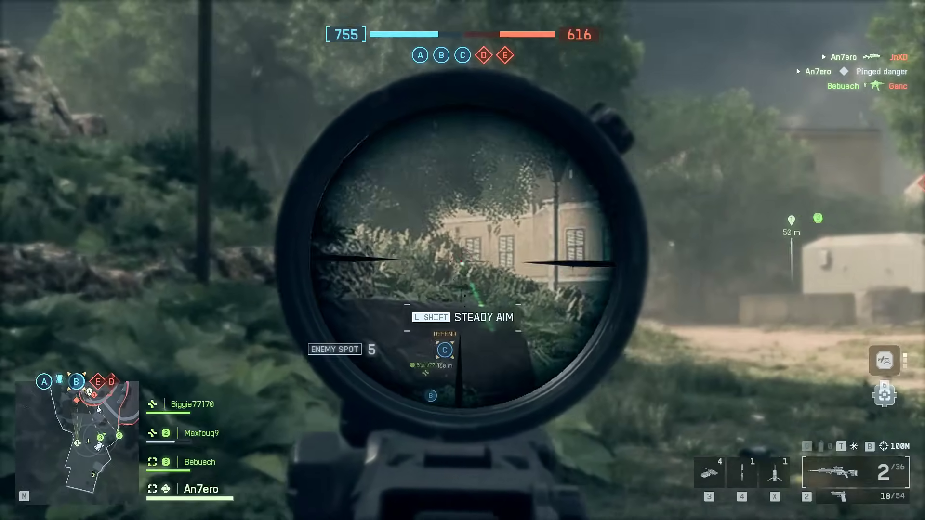
{"action": "left_click", "coordinate": [463, 261]}
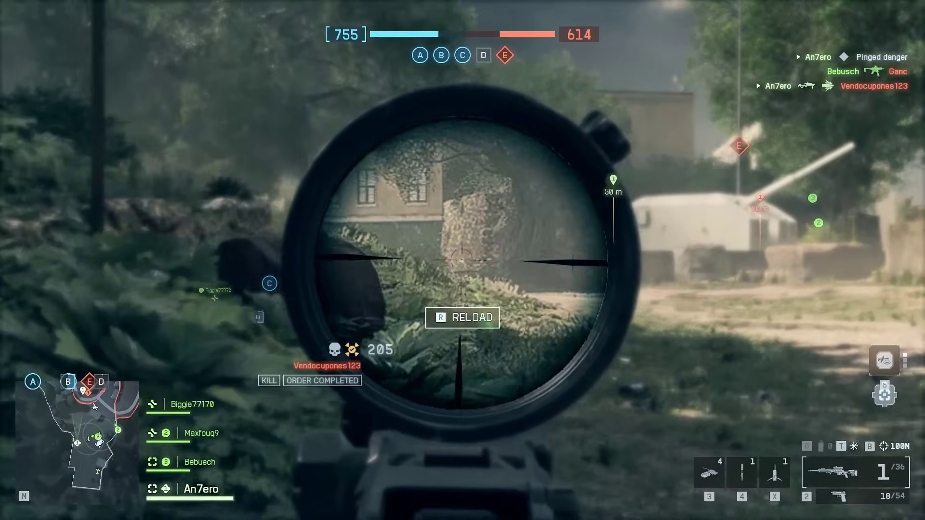
{"action": "key", "text": "2"}
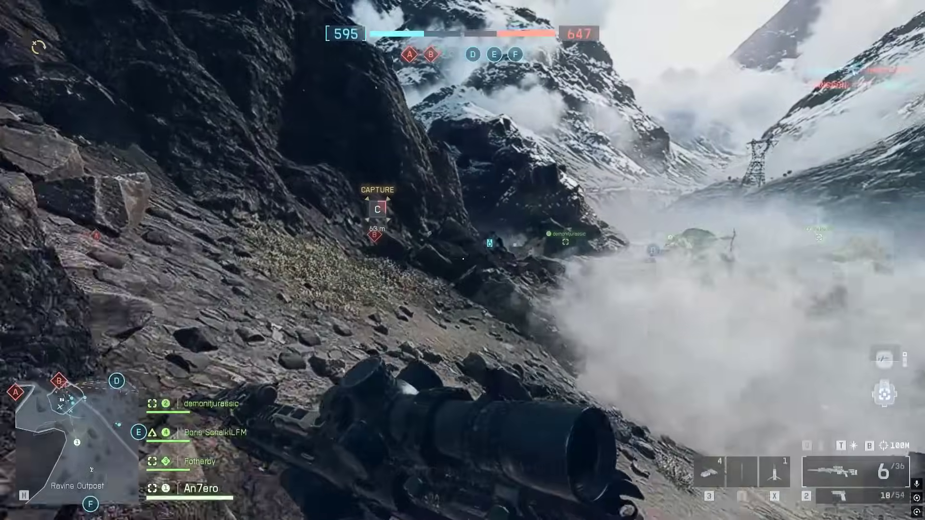
{"action": "key", "text": "w"}
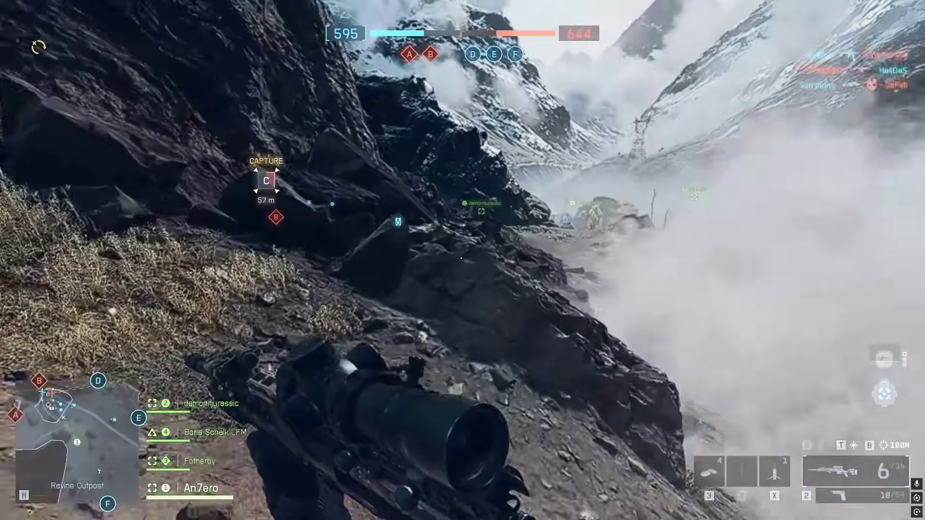
{"action": "key", "text": "w"}
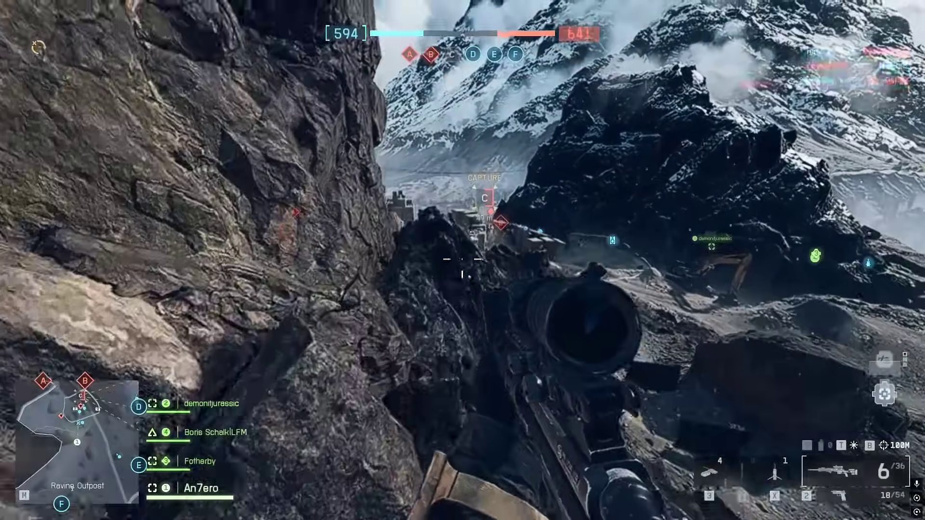
{"action": "right_click", "coordinate": [463, 261]}
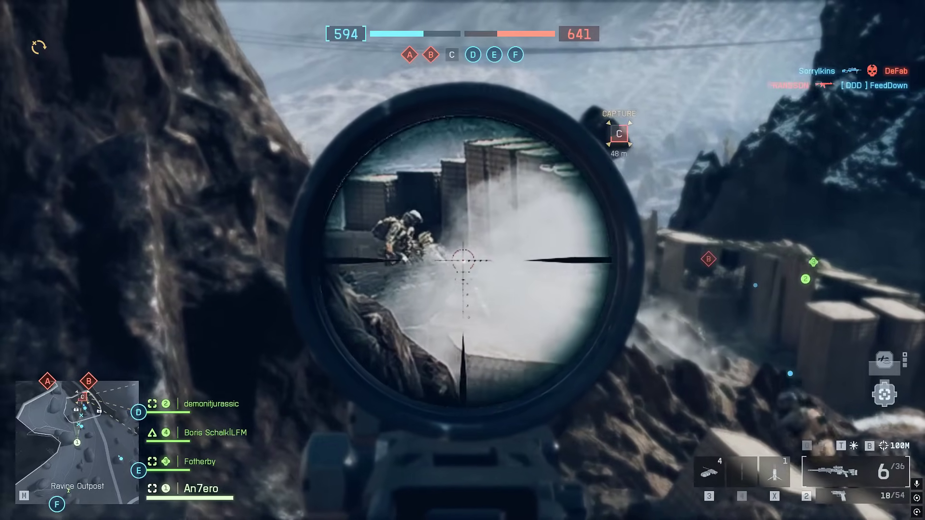
{"action": "left_click", "coordinate": [462, 260]}
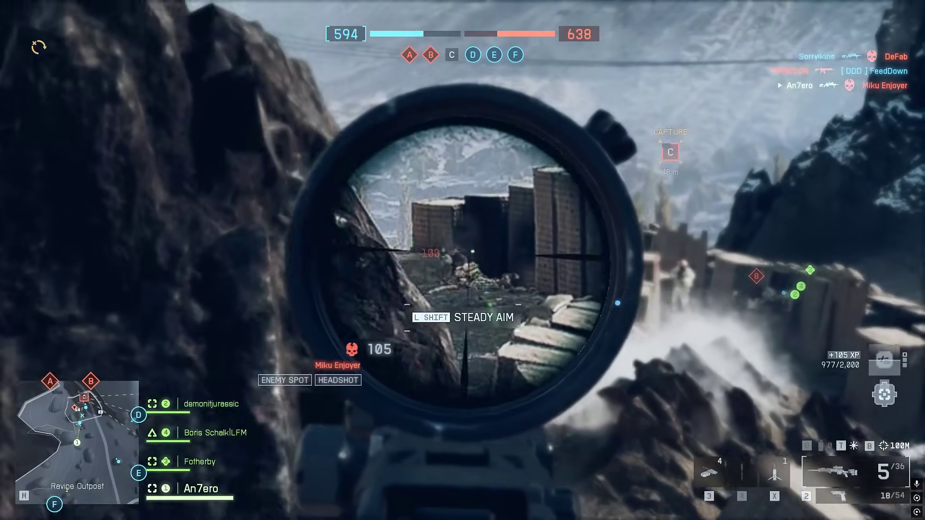
{"action": "left_click", "coordinate": [463, 260]}
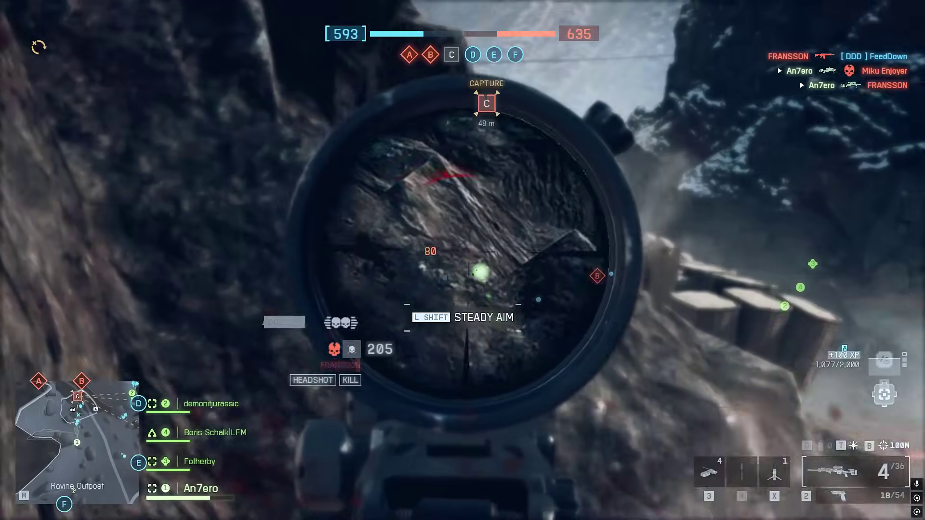
{"action": "left_click", "coordinate": [463, 260]}
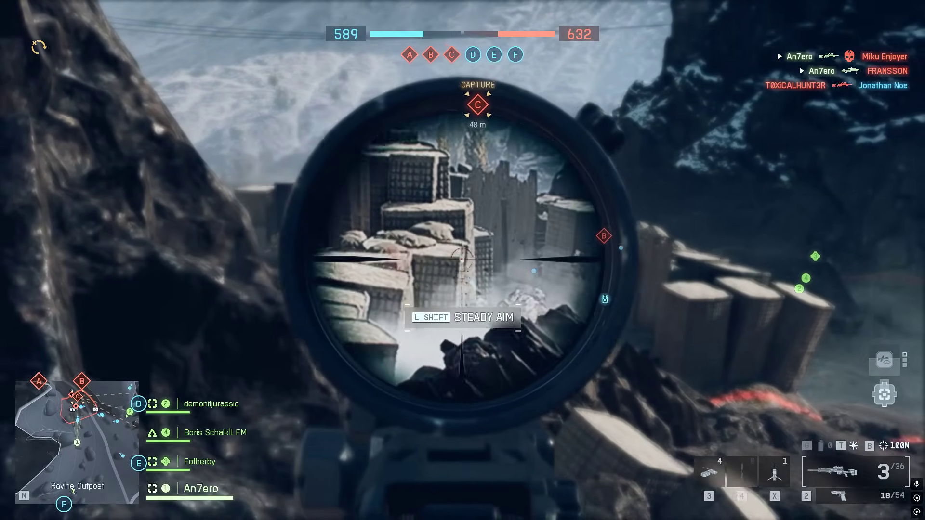
{"action": "left_click", "coordinate": [462, 260]}
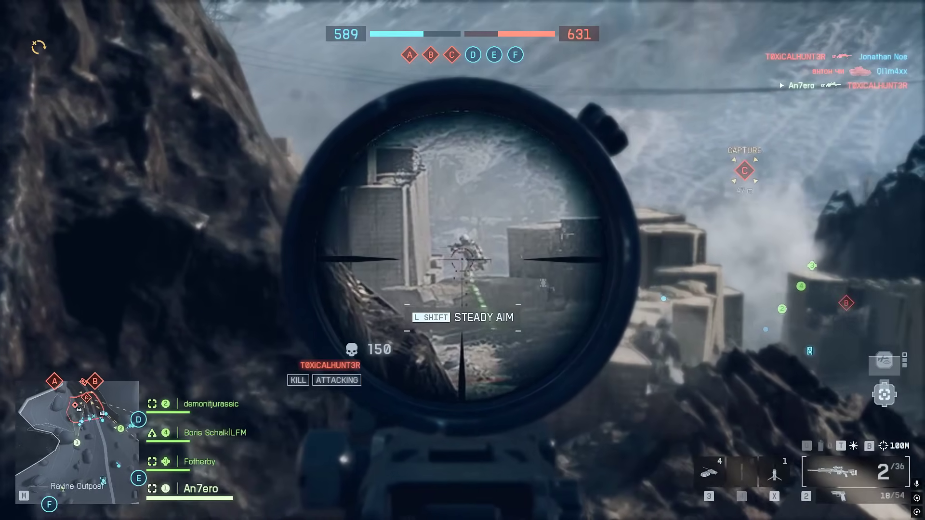
{"action": "left_click", "coordinate": [463, 260]}
{"action": "right_click", "coordinate": [463, 261]}
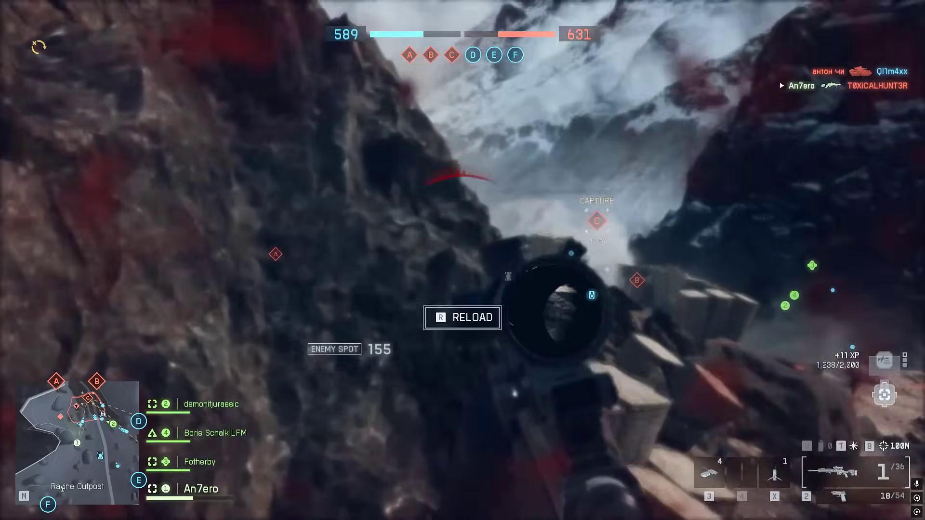
{"action": "left_click", "coordinate": [463, 260]}
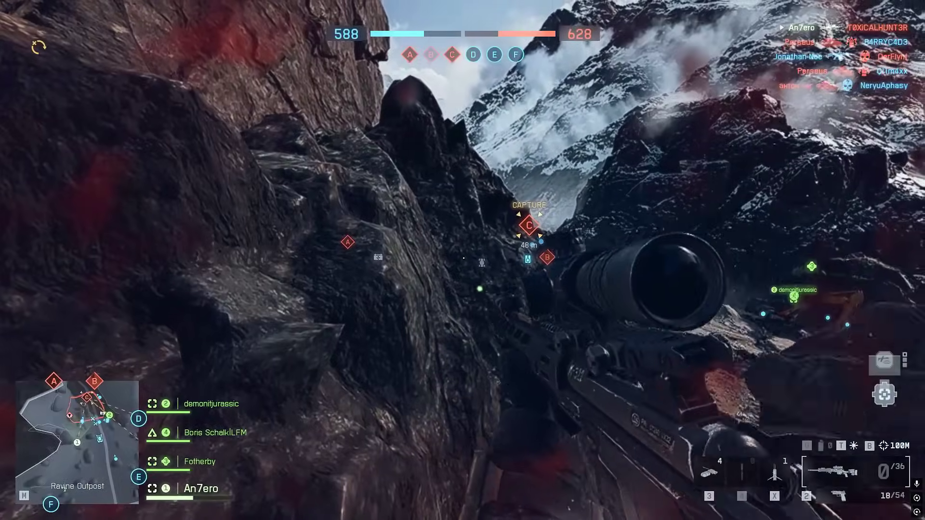
{"action": "right_click", "coordinate": [462, 261]}
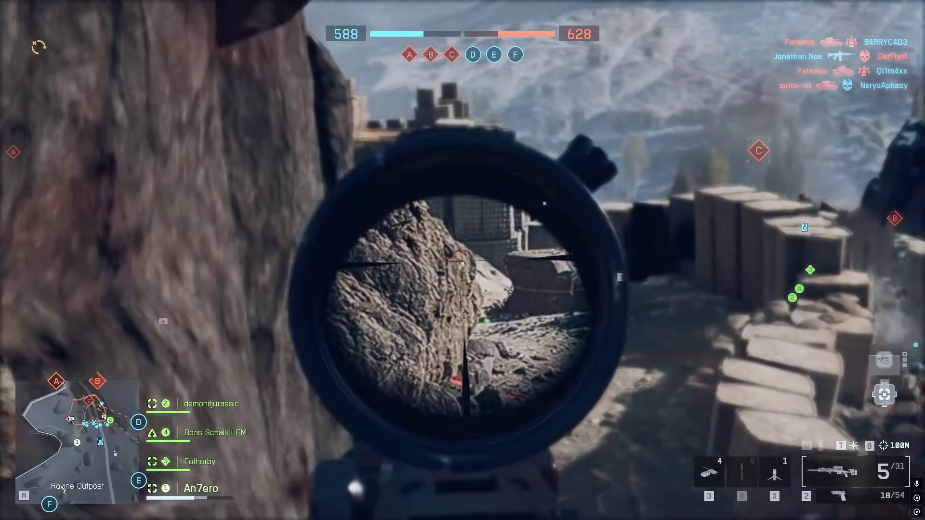
{"action": "left_click", "coordinate": [463, 260]}
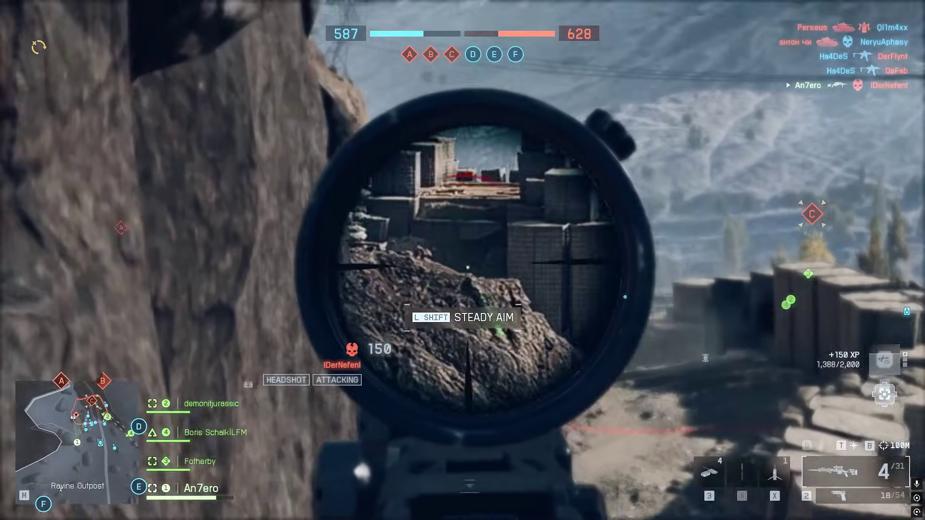
{"action": "right_click", "coordinate": [463, 260]}
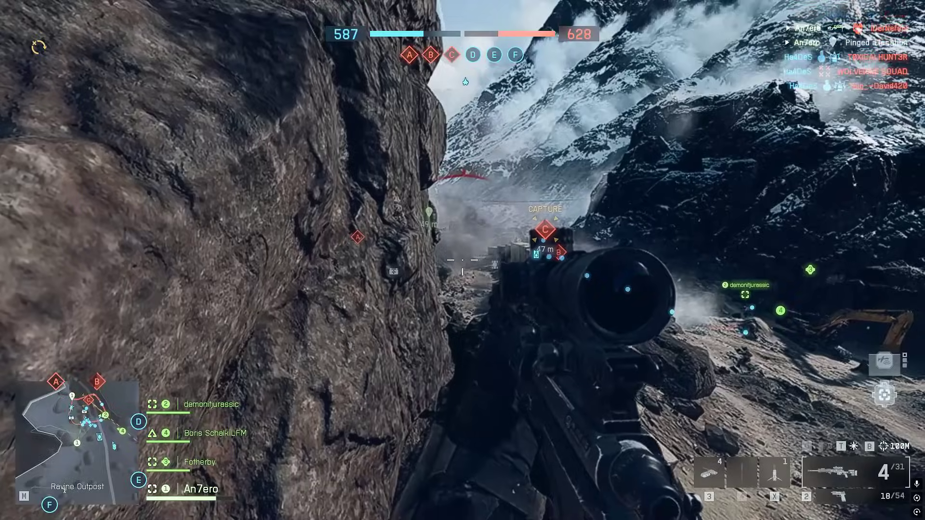
{"action": "right_click", "coordinate": [462, 261]}
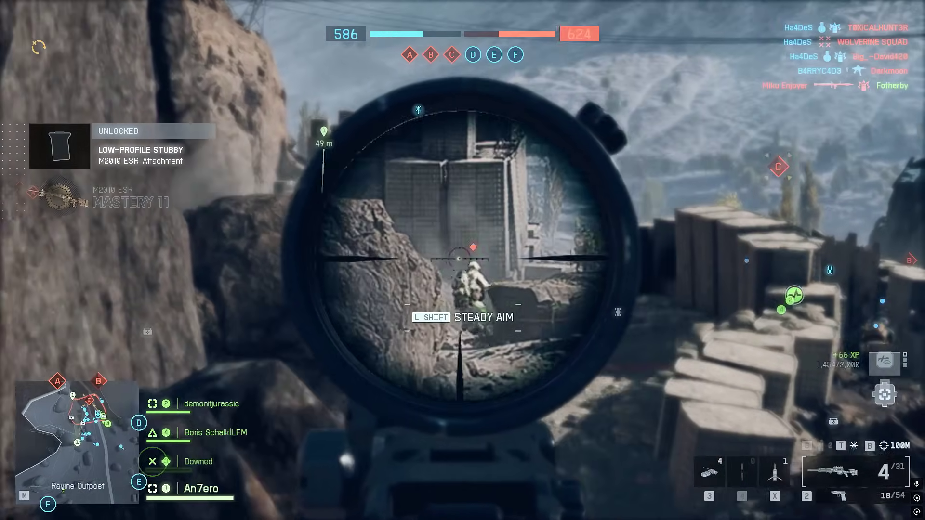
{"action": "left_click", "coordinate": [463, 260]}
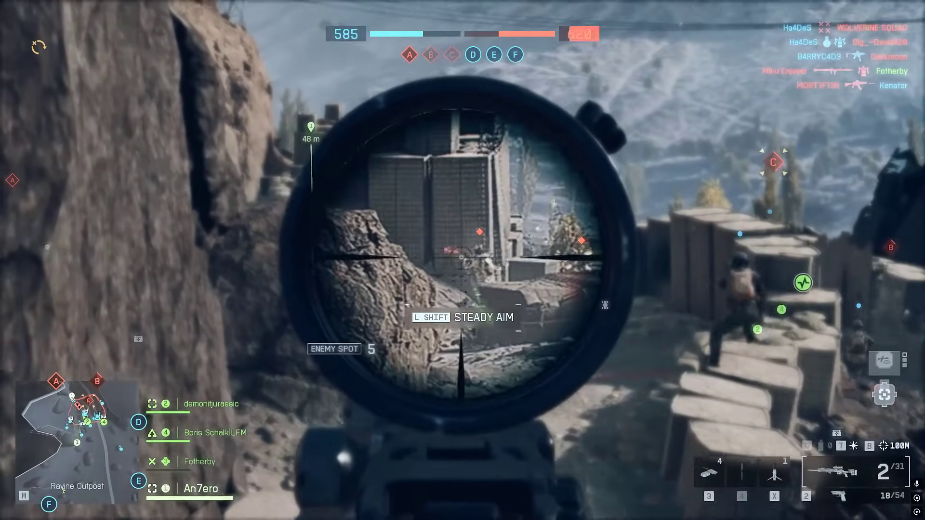
Step: Fire the scoped sniper rifle at the enemies ahead, switch to the pistol and keep shooting
{"action": "left_click", "coordinate": [462, 260]}
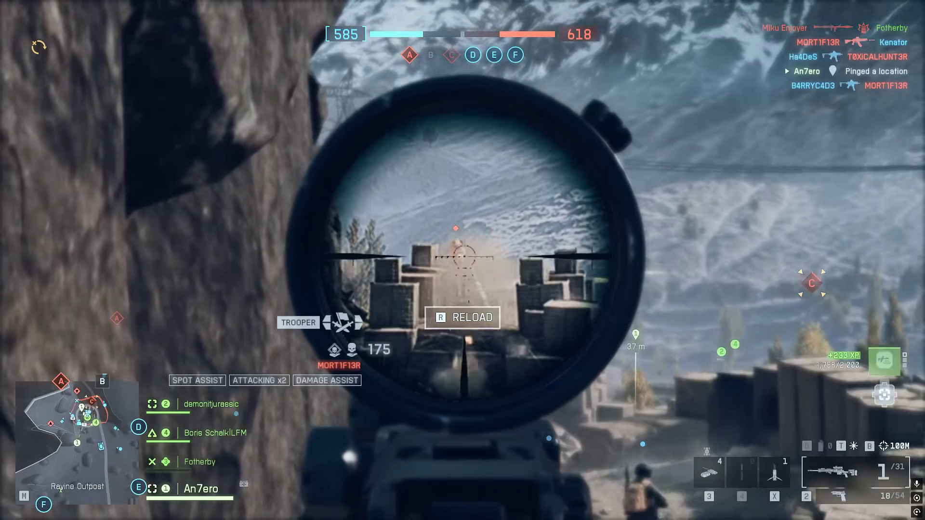
{"action": "key", "text": "2"}
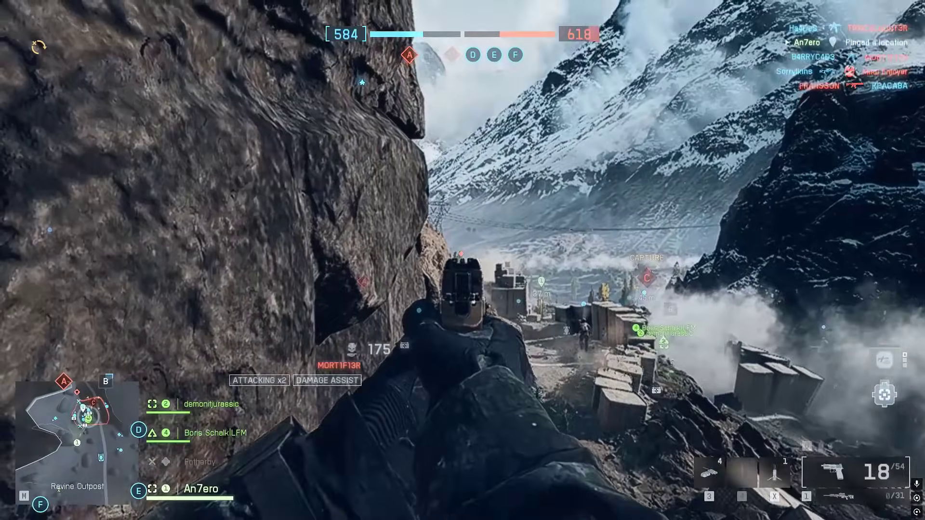
{"action": "left_click", "coordinate": [462, 260]}
{"action": "left_click", "coordinate": [463, 260]}
{"action": "left_click", "coordinate": [463, 260]}
{"action": "left_click", "coordinate": [462, 261]}
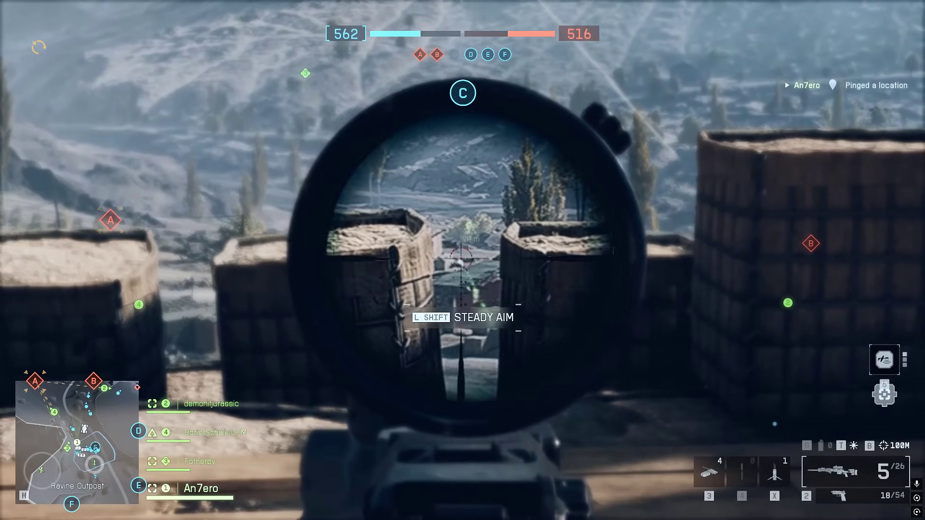
Step: Snipe the distant enemy through the scope, ping a location and continue scoped fire from the rocky position
{"action": "left_click", "coordinate": [463, 260]}
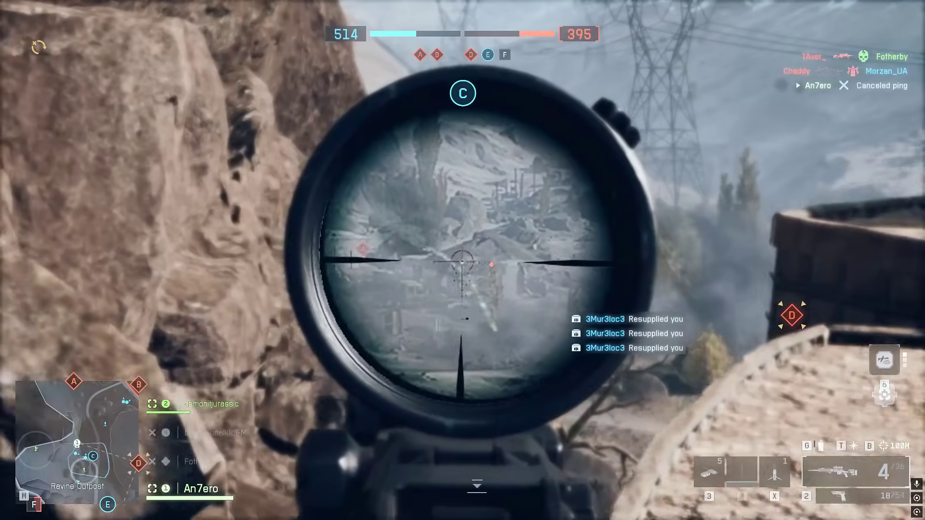
{"action": "key", "text": "q"}
{"action": "left_click", "coordinate": [463, 260]}
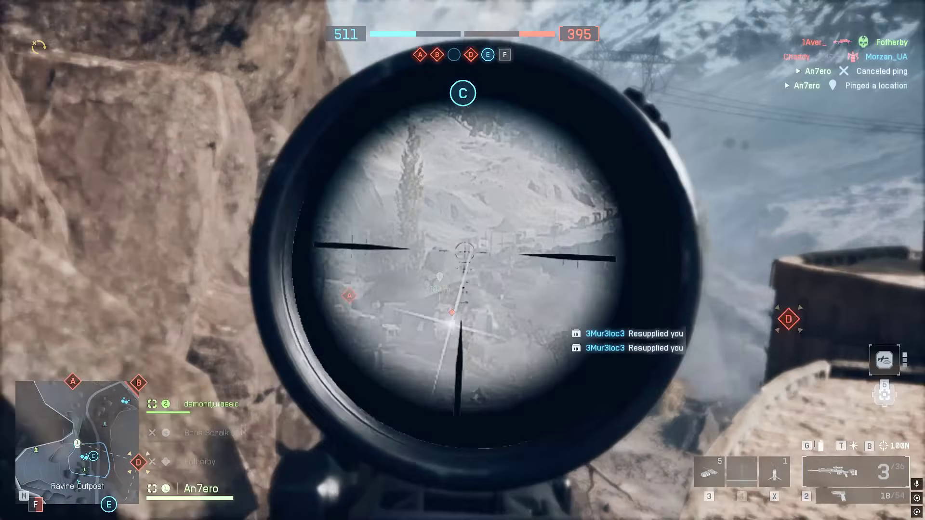
{"action": "right_click", "coordinate": [462, 261]}
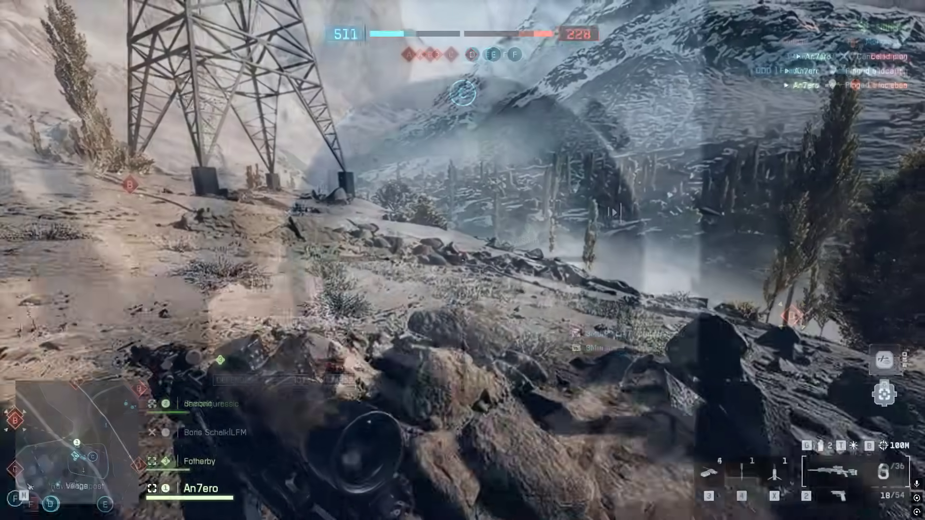
Step: Run along the hillside below the pylon and place the deploy beacon beside the rock under the tree
{"action": "key", "text": "w"}
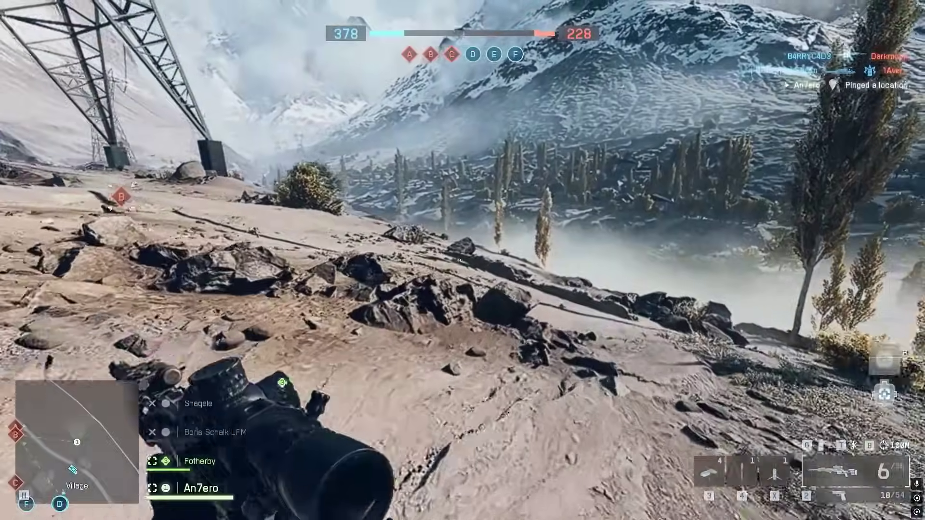
{"action": "key", "text": "w"}
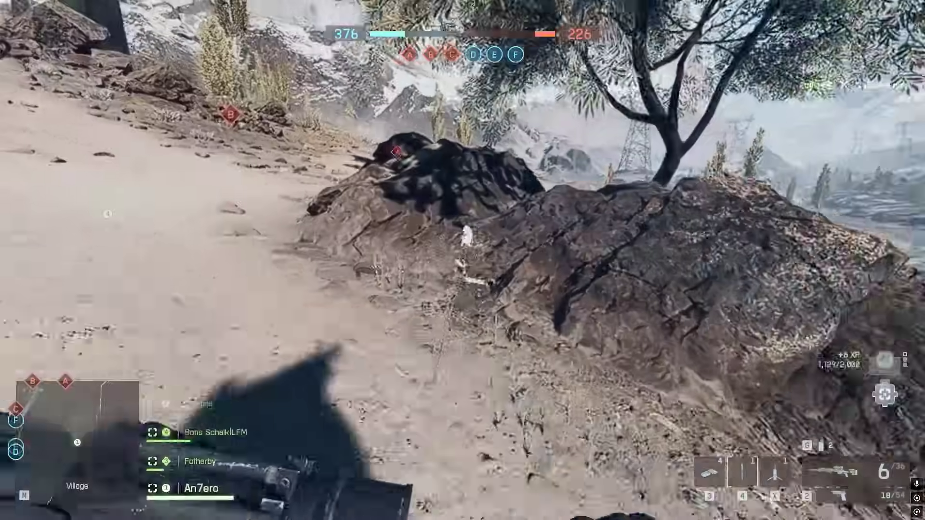
{"action": "key", "text": "4"}
{"action": "left_click", "coordinate": [463, 261]}
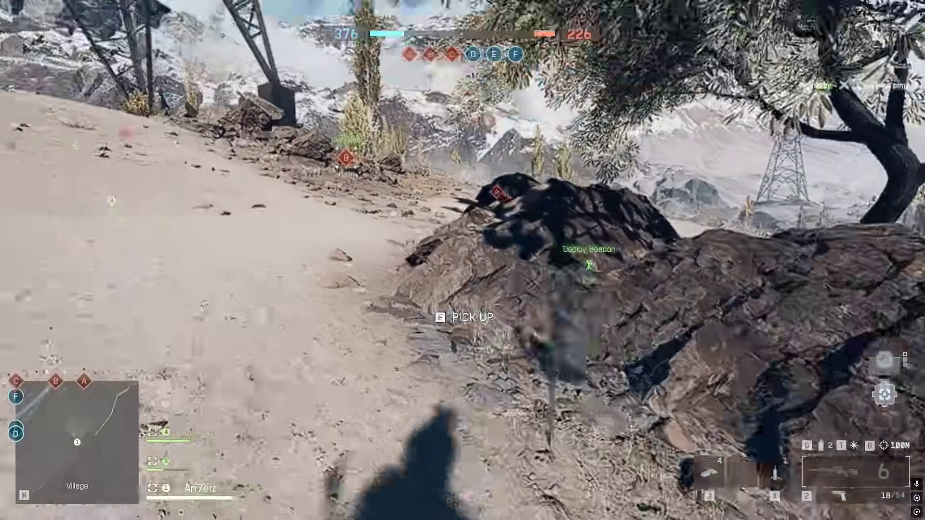
Step: Run from the beacon along the dirt track past the village, jumping over the rocks near objective A
{"action": "key", "text": "w"}
{"action": "key", "text": "w"}
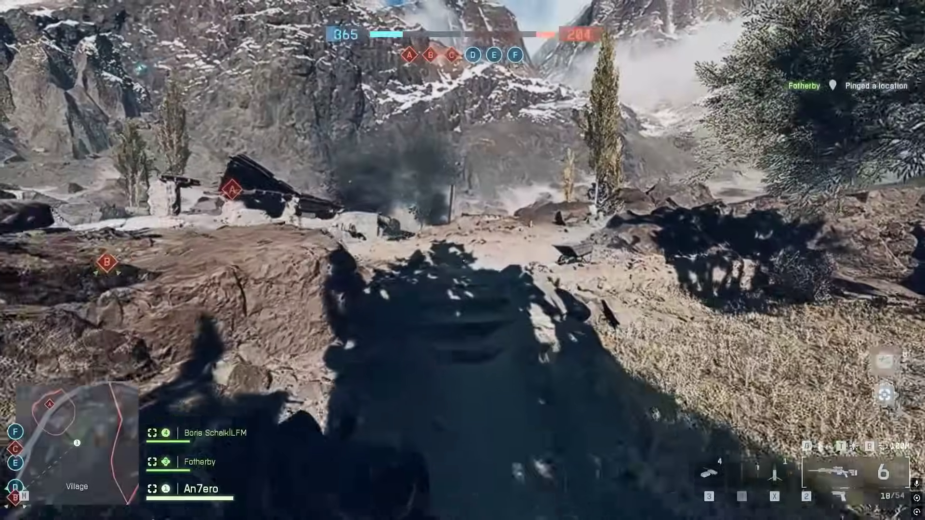
{"action": "key", "text": "w"}
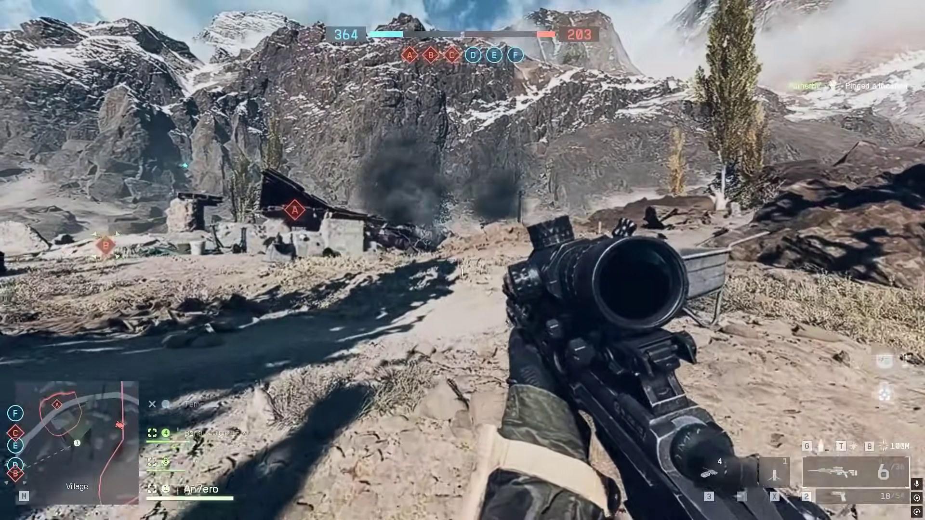
{"action": "key", "text": "w"}
{"action": "key", "text": "space"}
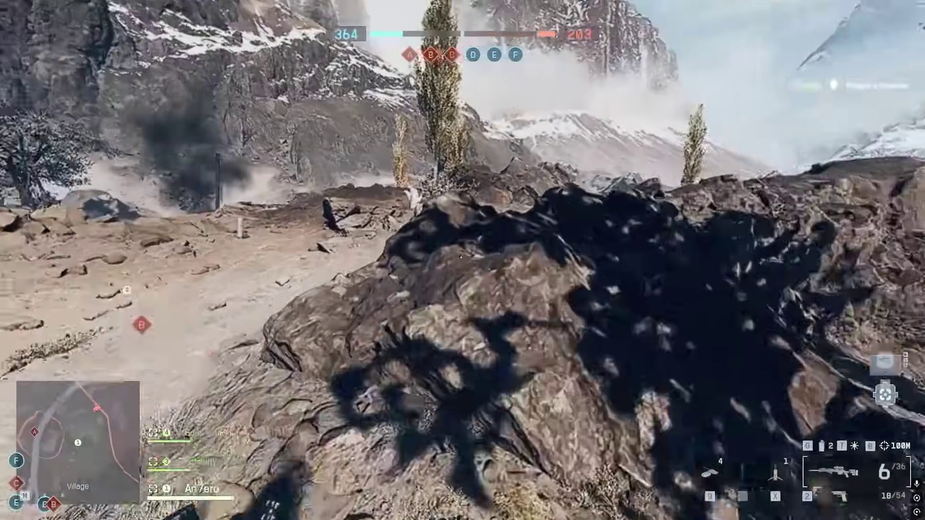
{"action": "key", "text": "w"}
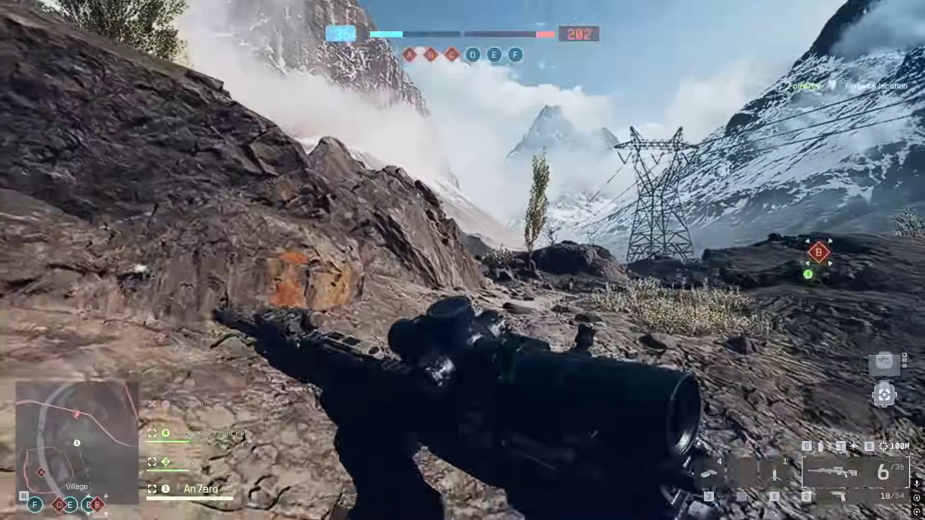
Step: Shoot the enemy with the sniper rifle and advance past the wrecked tank into the objective A zone
{"action": "left_click", "coordinate": [463, 261]}
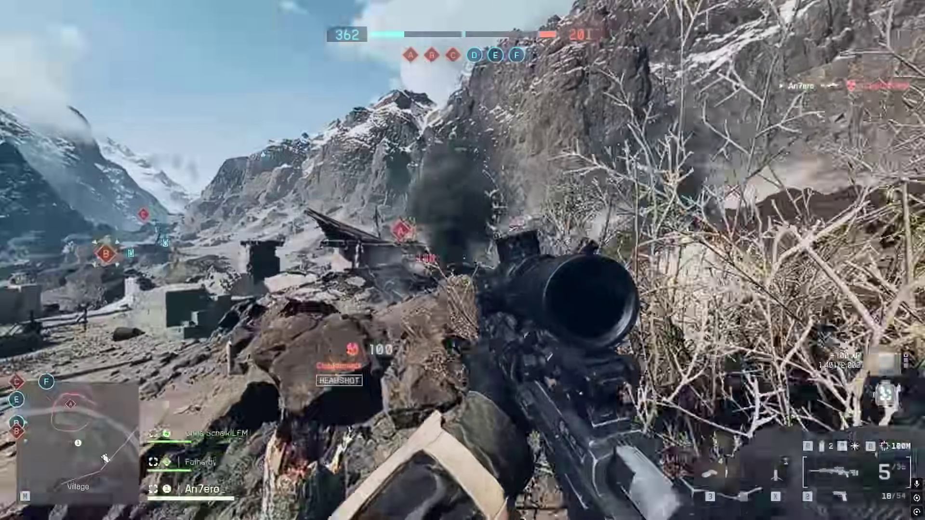
{"action": "key", "text": "w"}
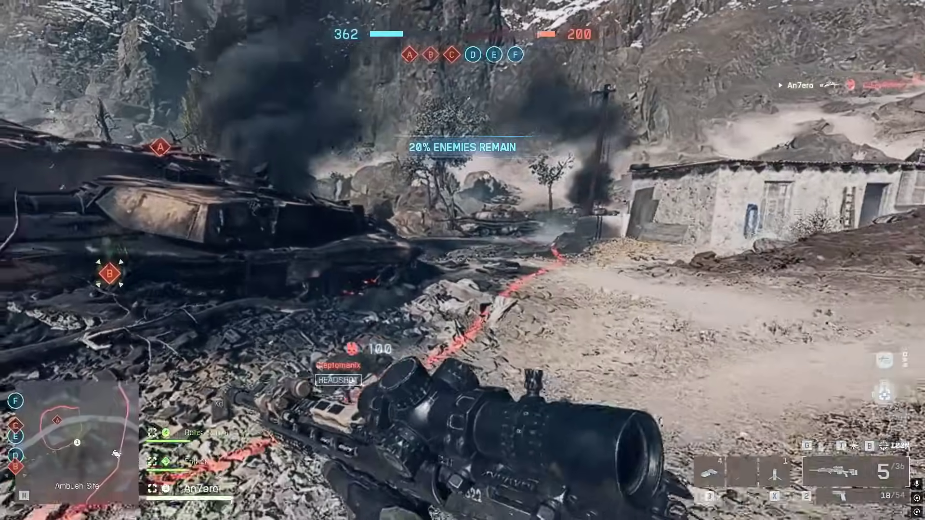
{"action": "key", "text": "w"}
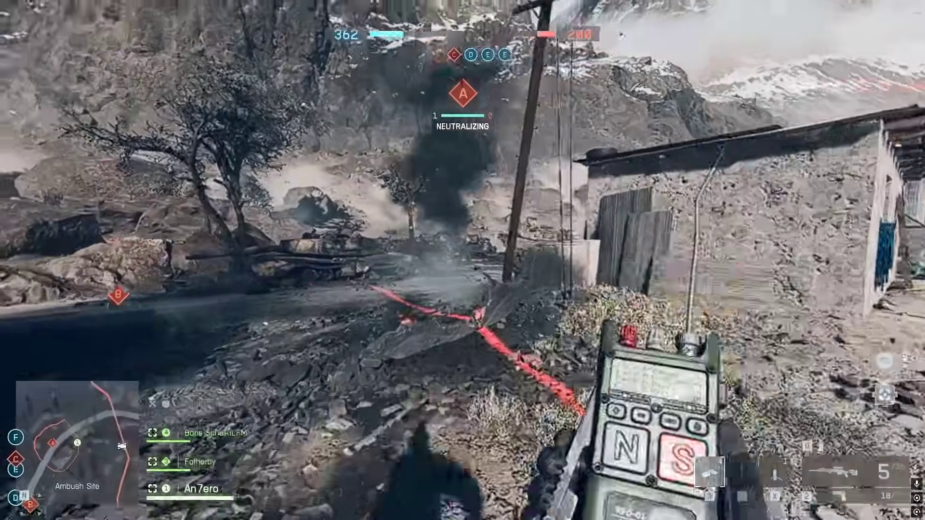
Step: Throw two explosive charges onto the ground beside the wrecked tanks and pick them back up
{"action": "left_click", "coordinate": [463, 260]}
{"action": "left_click", "coordinate": [463, 260]}
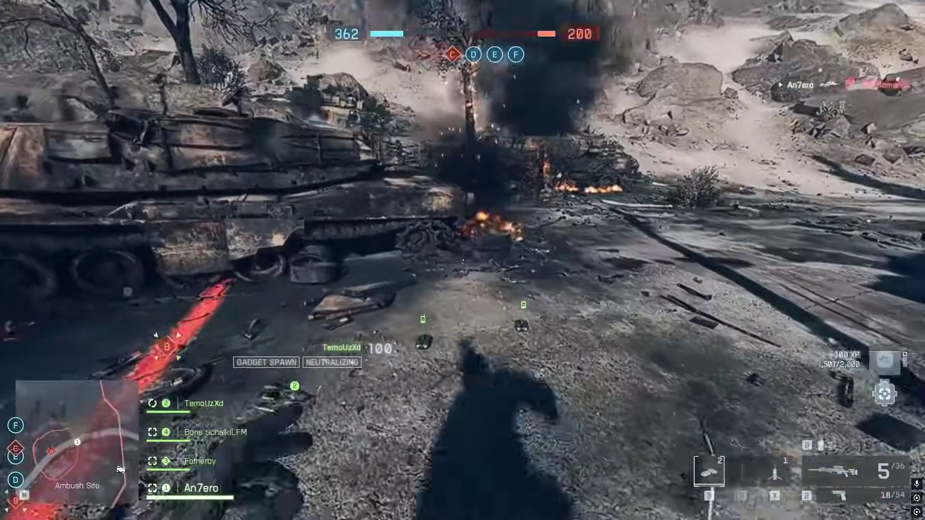
{"action": "key", "text": "e"}
{"action": "key", "text": "e"}
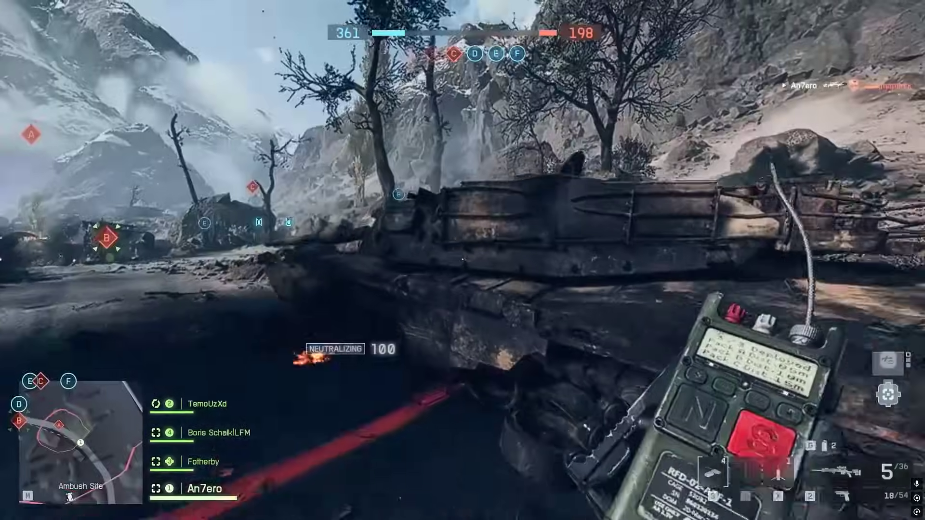
Step: Move over the rocks inside objective A with the charges equipped and ping a location about 50 m ahead
{"action": "key", "text": "w"}
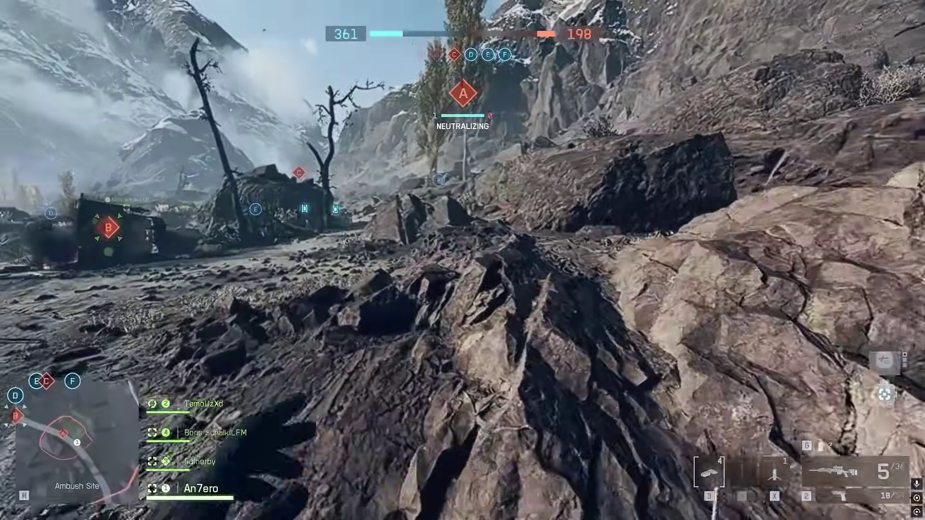
{"action": "key", "text": "w"}
{"action": "key", "text": "w"}
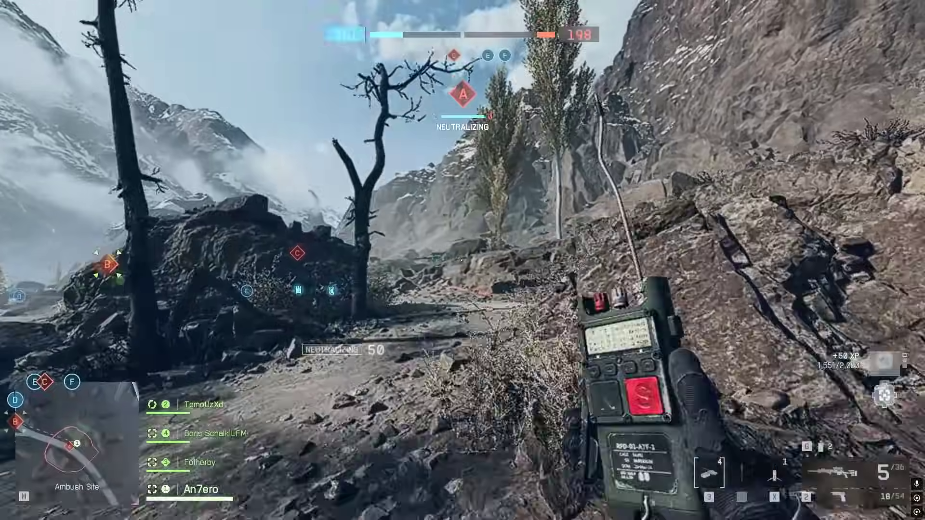
Step: Jump over the boulder, attack the tank on the open ground with thrown explosive charges and advance toward it
{"action": "key", "text": "w"}
{"action": "key", "text": "q"}
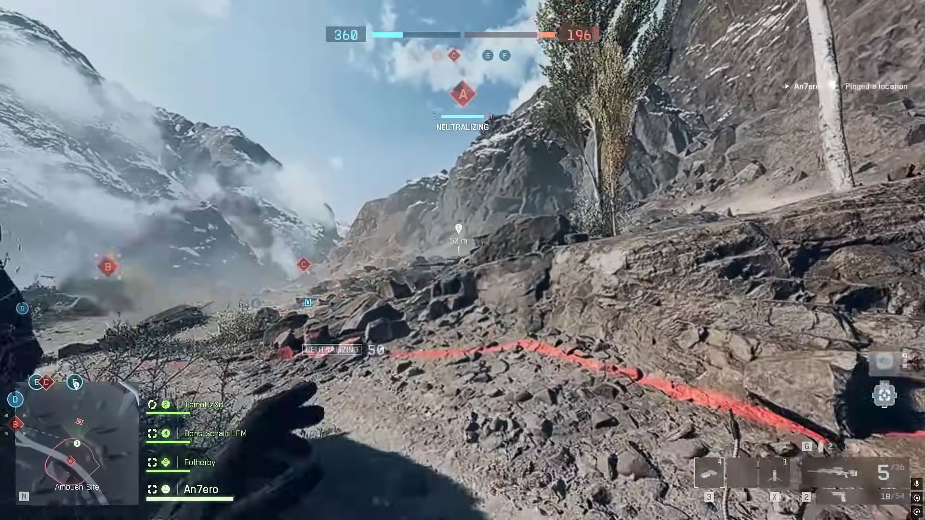
{"action": "key", "text": "w"}
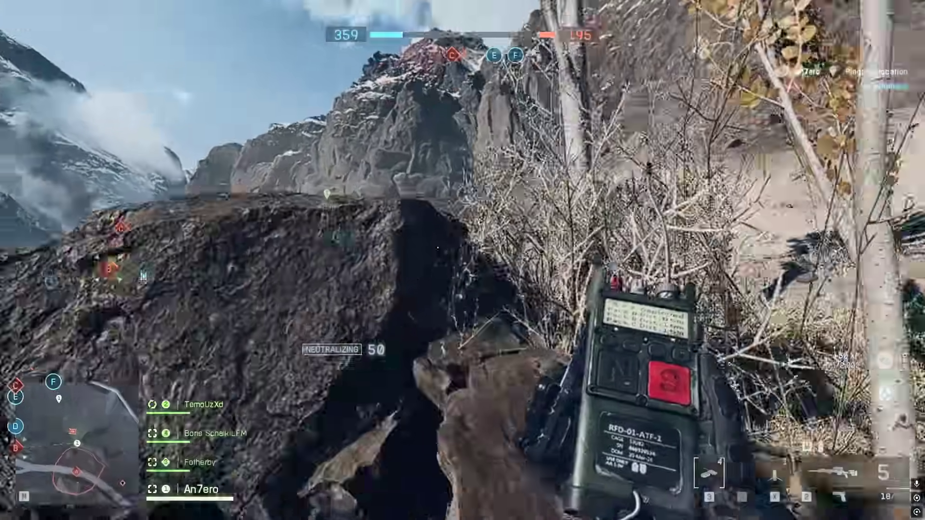
{"action": "key", "text": "space"}
{"action": "left_click", "coordinate": [462, 260]}
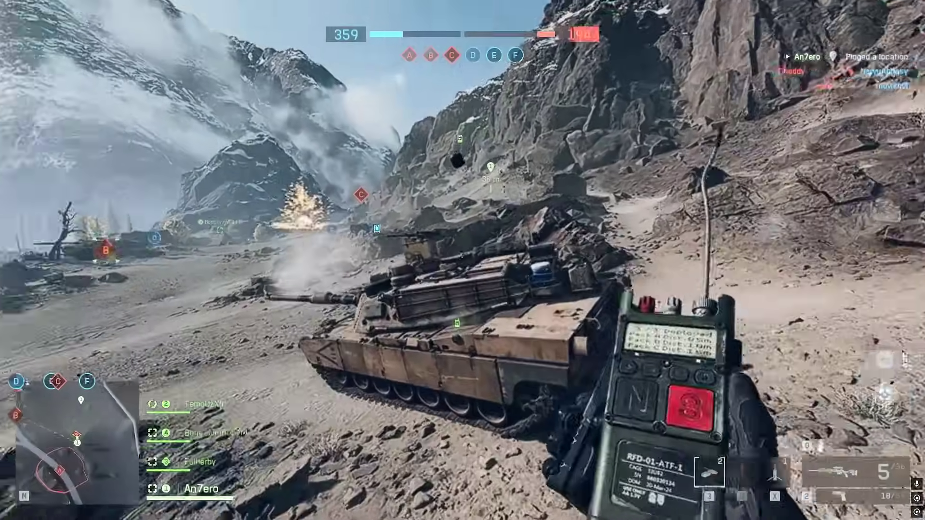
{"action": "left_click", "coordinate": [462, 260]}
{"action": "key", "text": "w"}
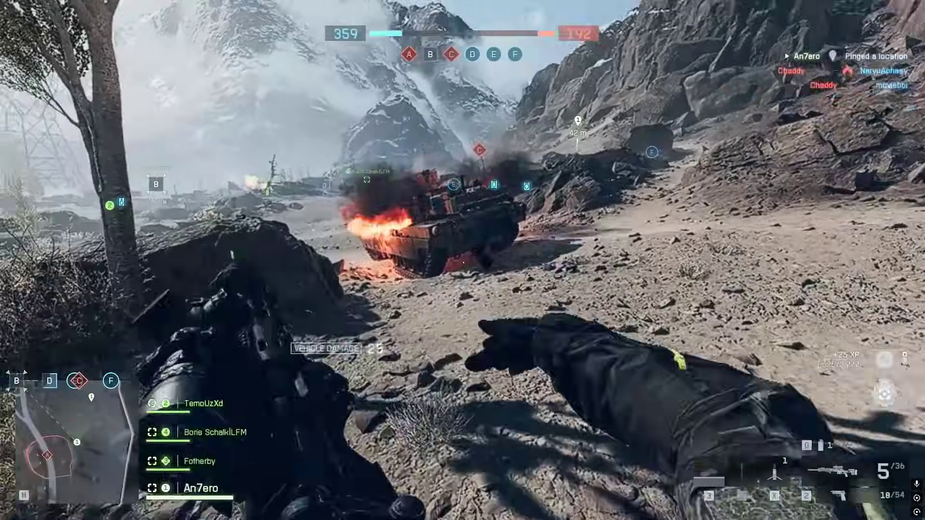
Step: Approach the burning tank to finish the attack, check the attacker's player card once downed and request a revive
{"action": "key", "text": "w"}
{"action": "key", "text": "x"}
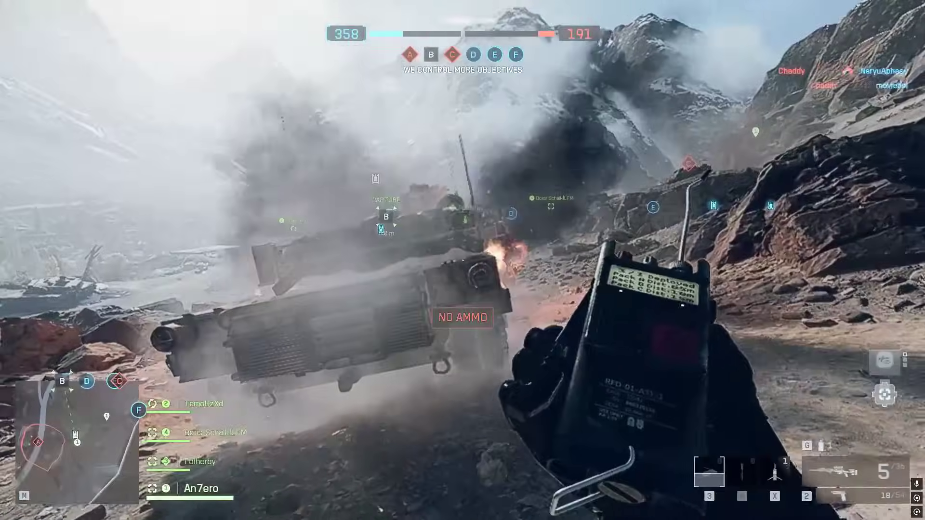
{"action": "key", "text": "e"}
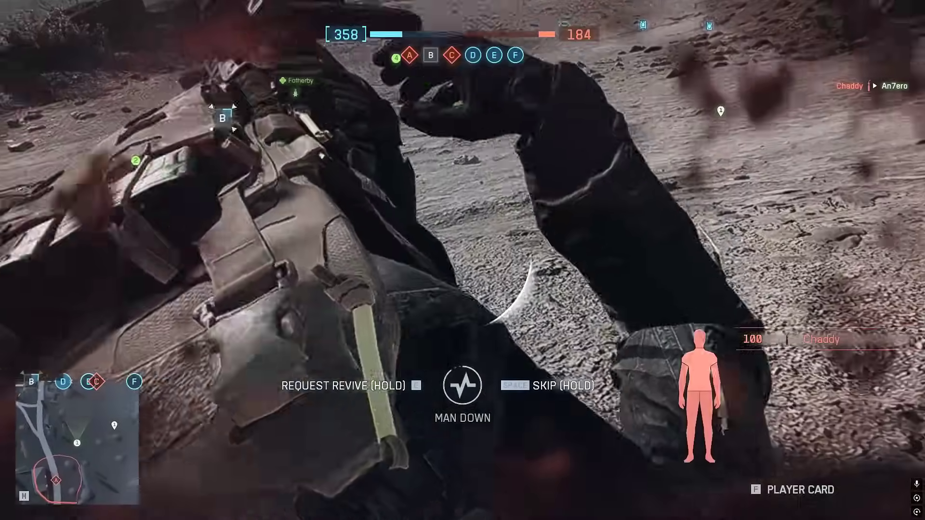
{"action": "key", "text": "f"}
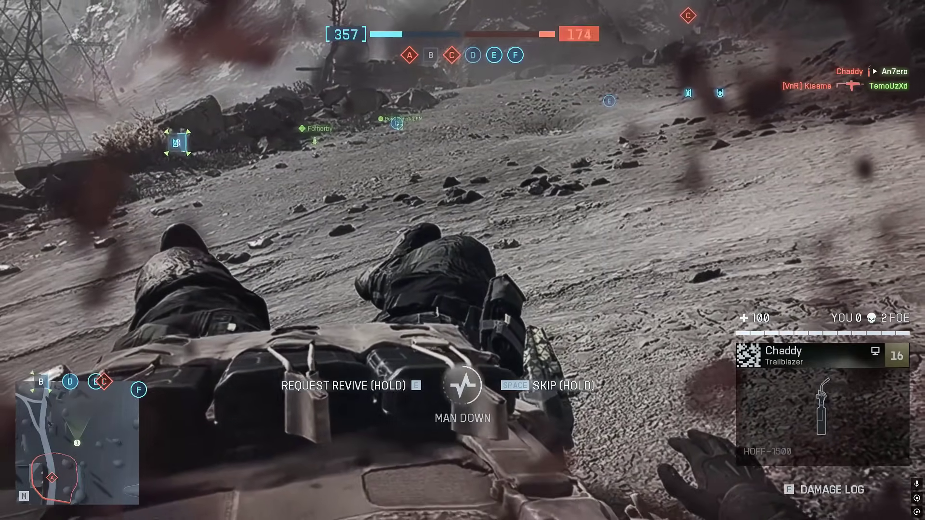
{"action": "key", "text": "e"}
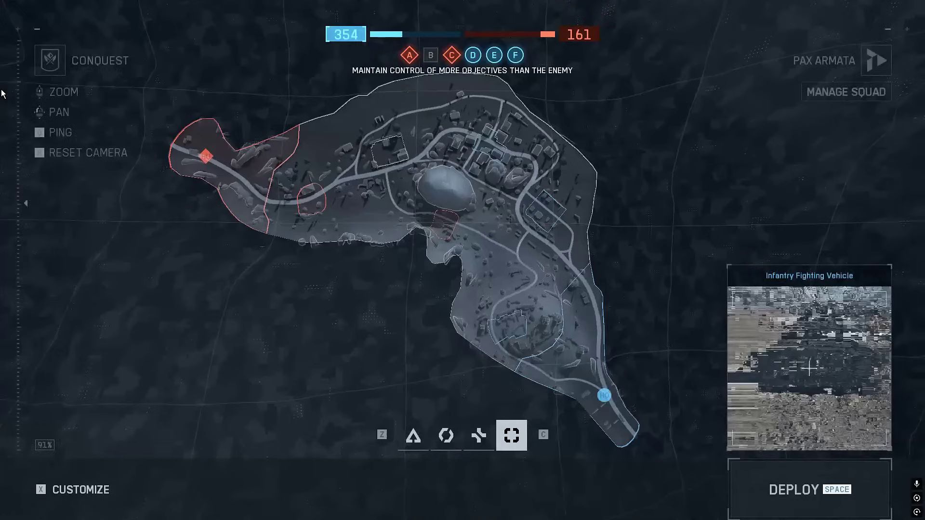
Step: Redeploy at the insertion beacon on the map, place a new beacon beside the rock and aim the sniper scope
{"action": "left_click", "coordinate": [411, 98]}
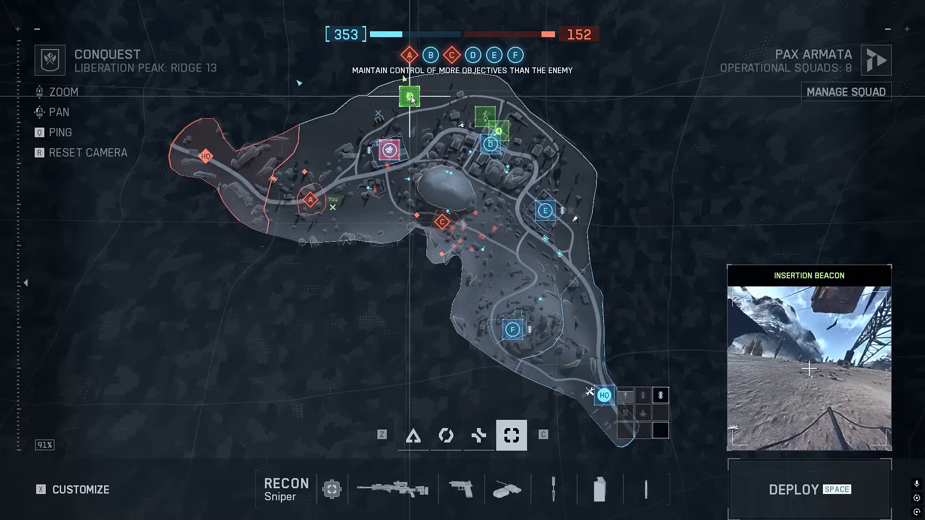
{"action": "key", "text": "space"}
{"action": "key", "text": "4"}
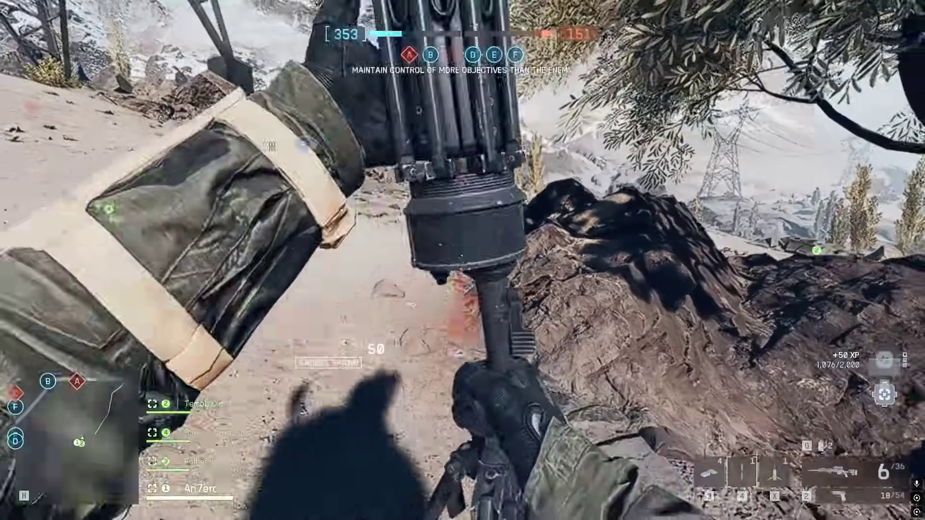
{"action": "left_click", "coordinate": [463, 260]}
{"action": "right_click", "coordinate": [463, 261]}
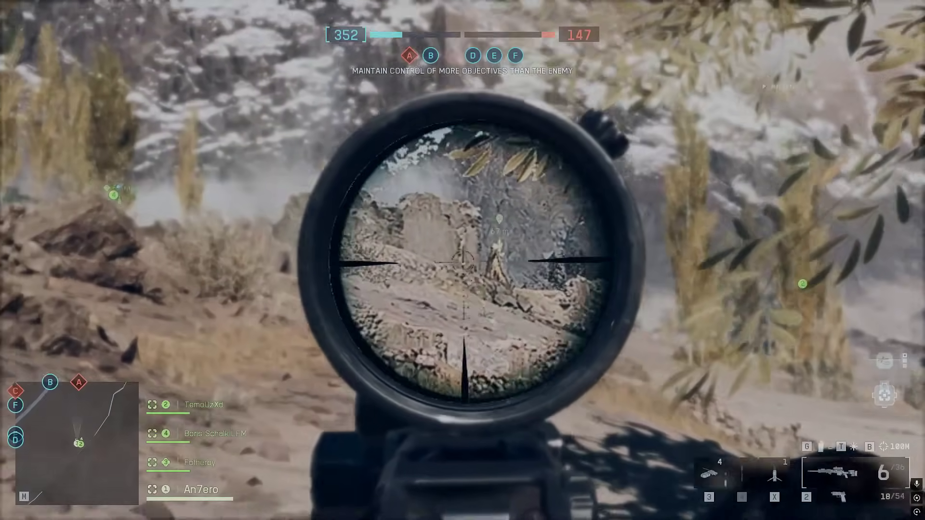